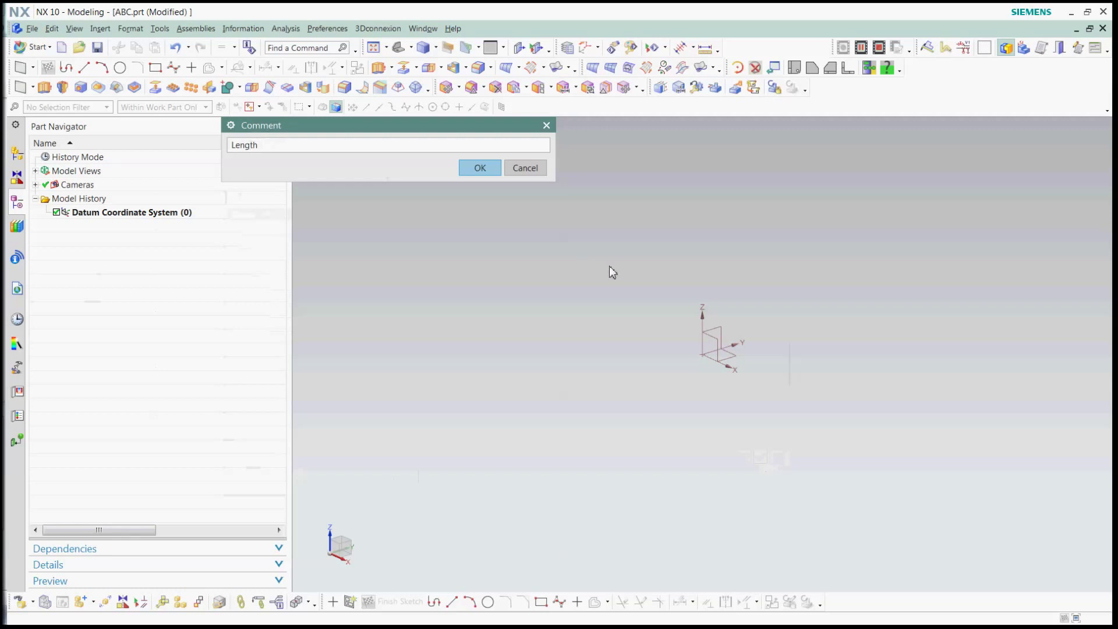
- Confirm the comment "Length" for expression L, and add an OD expression of 114 mm with the comment "Outer diameter"
click(492, 169)
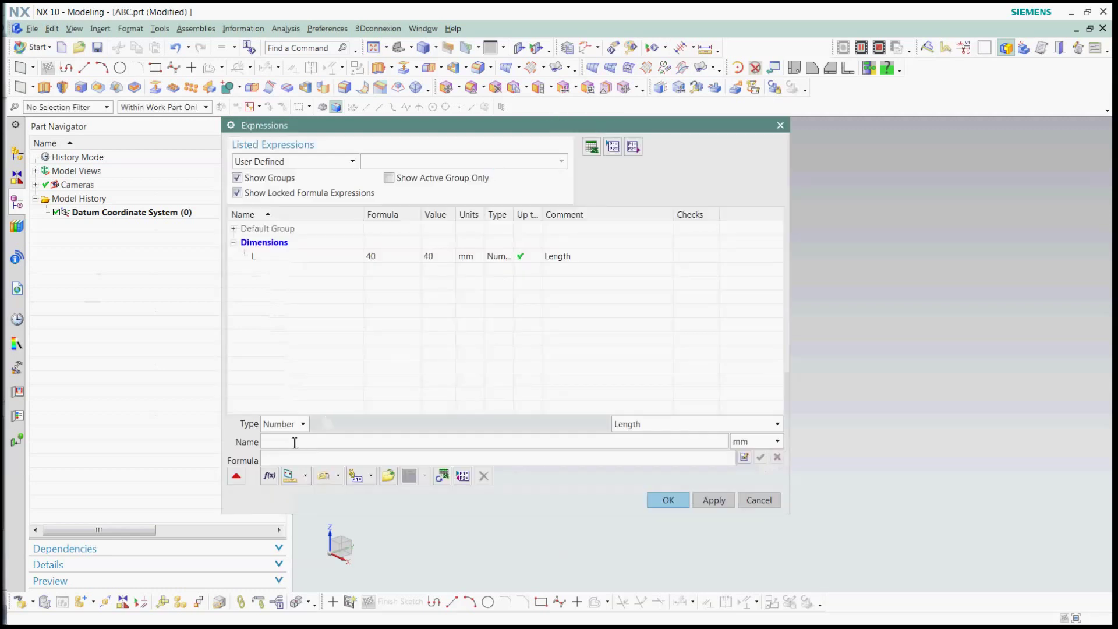
text(OD)
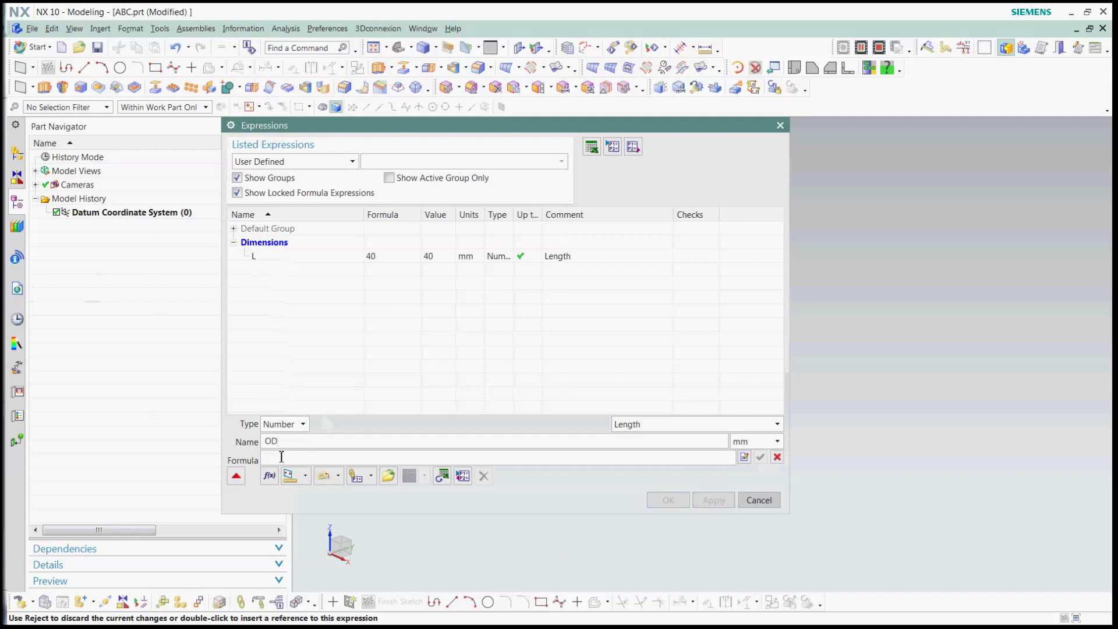
click(281, 456)
text(144)
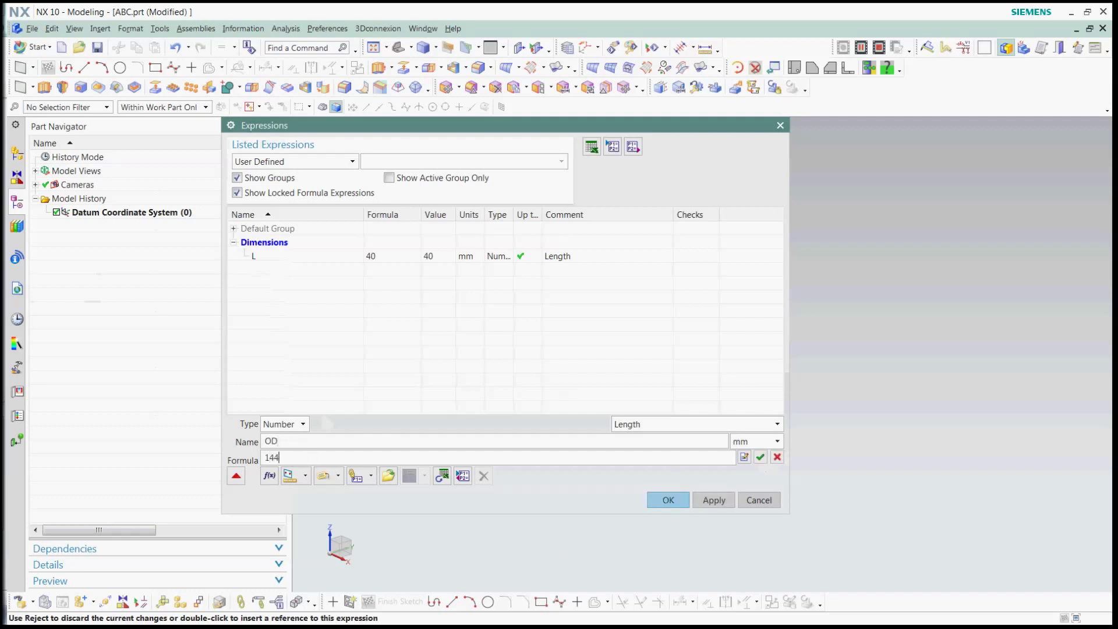
key(BackSpace)
key(BackSpace)
click(754, 455)
double_click(569, 273)
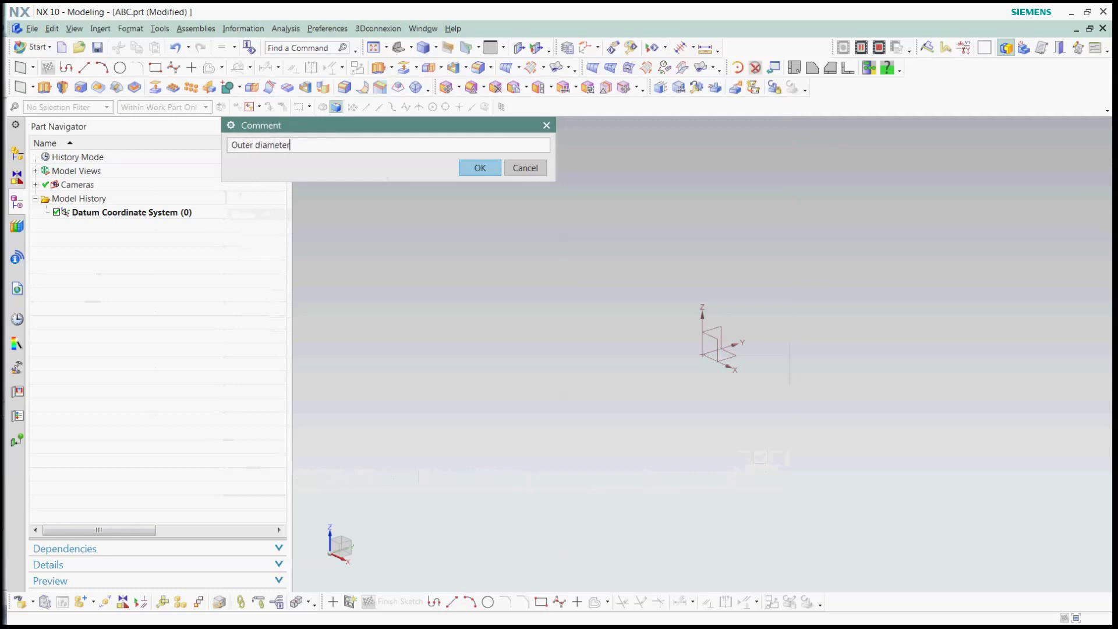
click(484, 170)
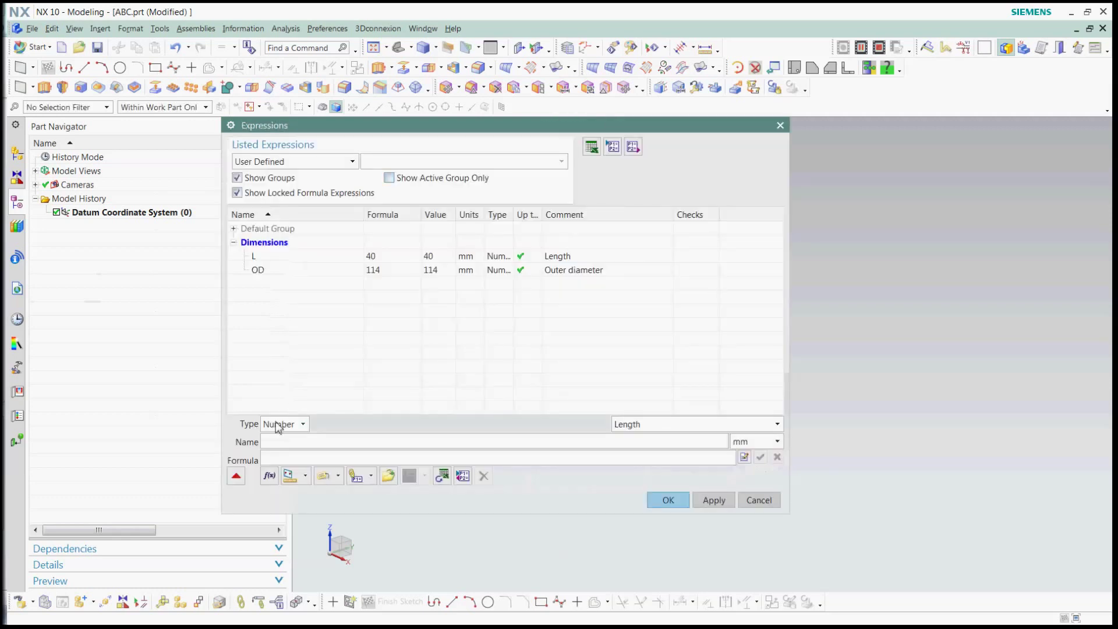
- Add an ID expression of 65 mm with the comment "Inner diameter" and accept the expressions
text(ID)
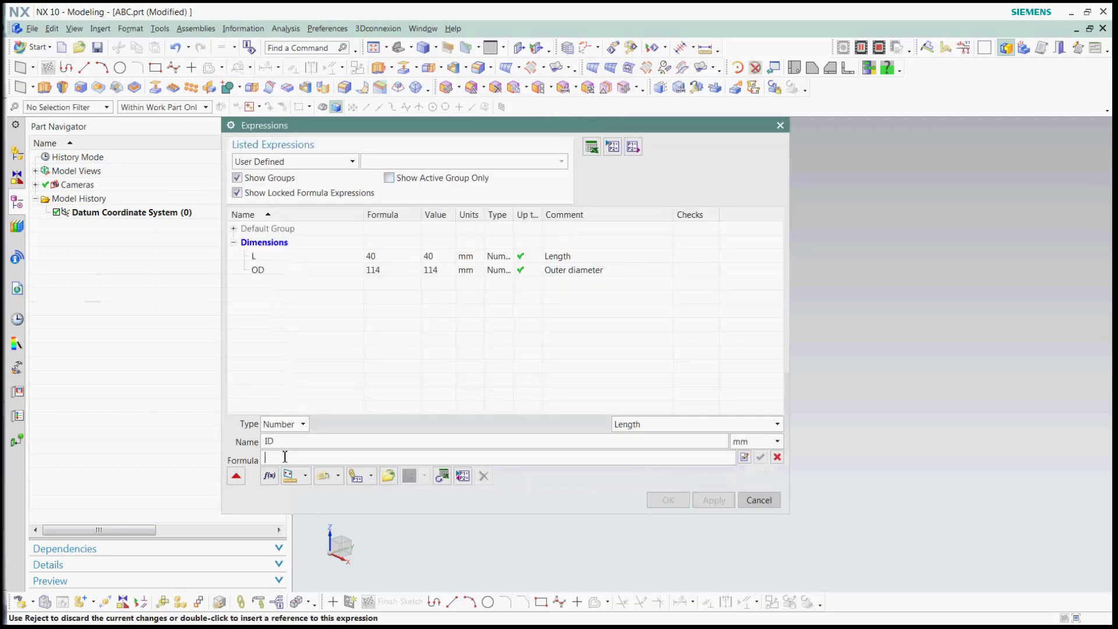
text(65)
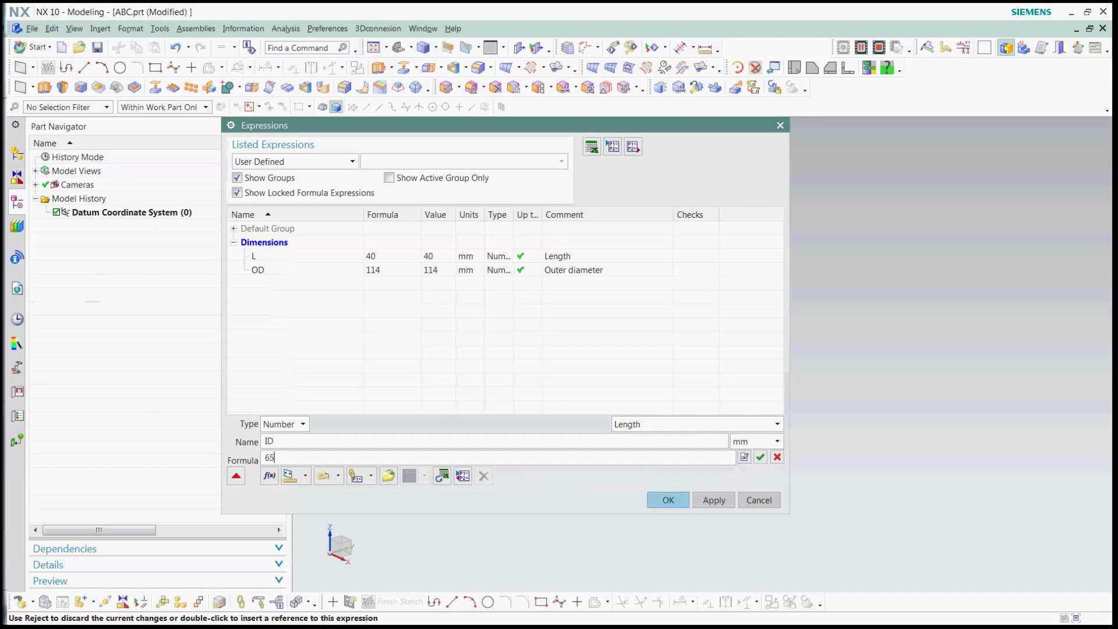
click(760, 458)
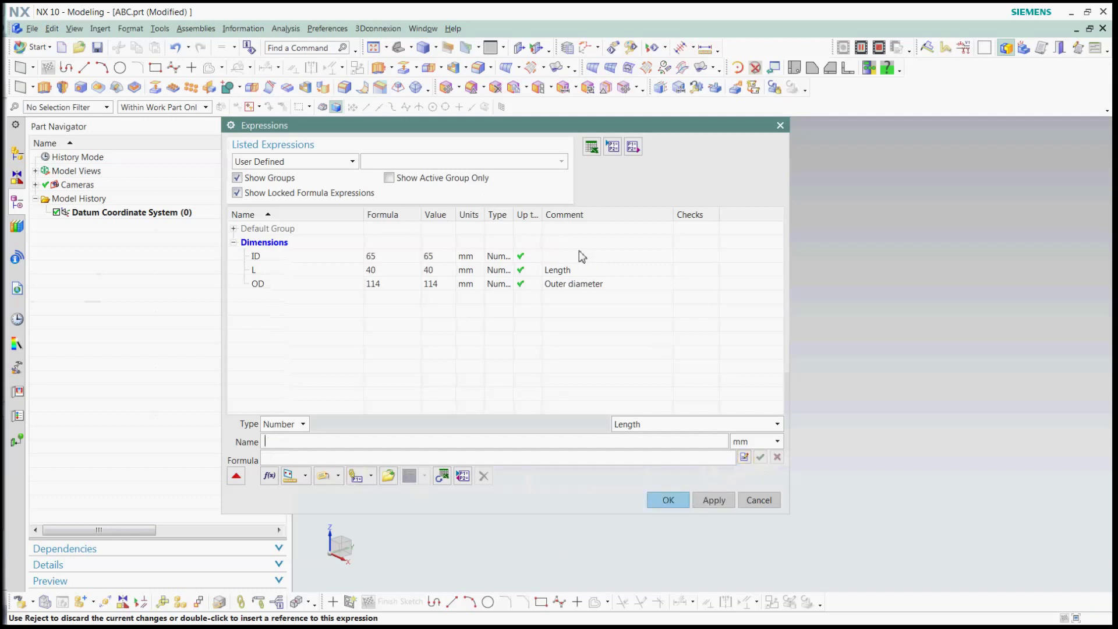
double_click(570, 259)
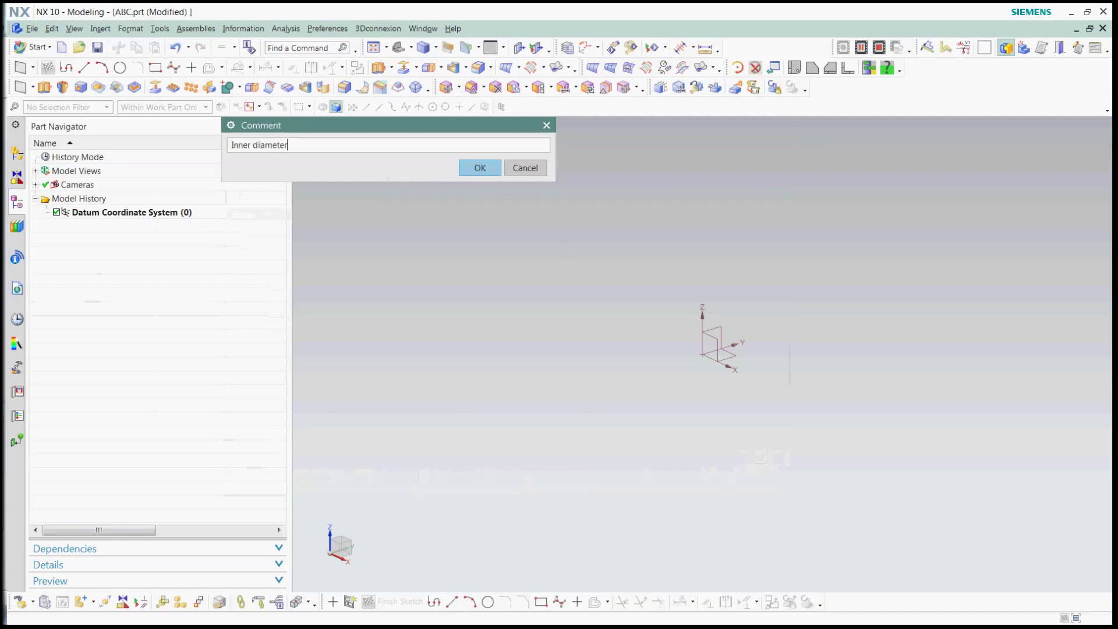
text(Inner diameter)
click(480, 169)
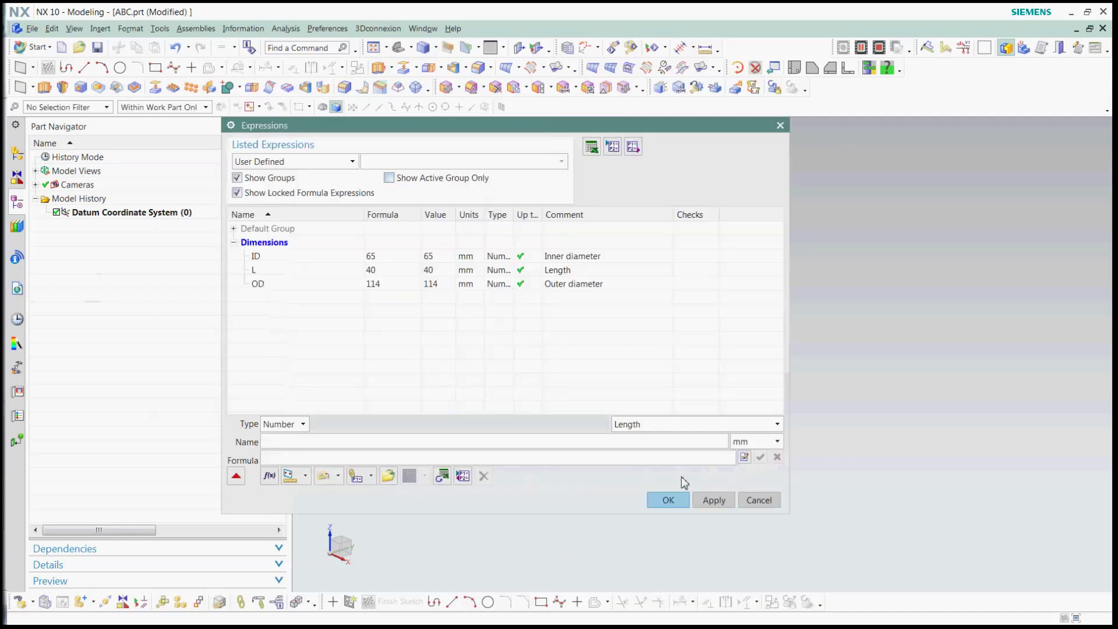
click(669, 502)
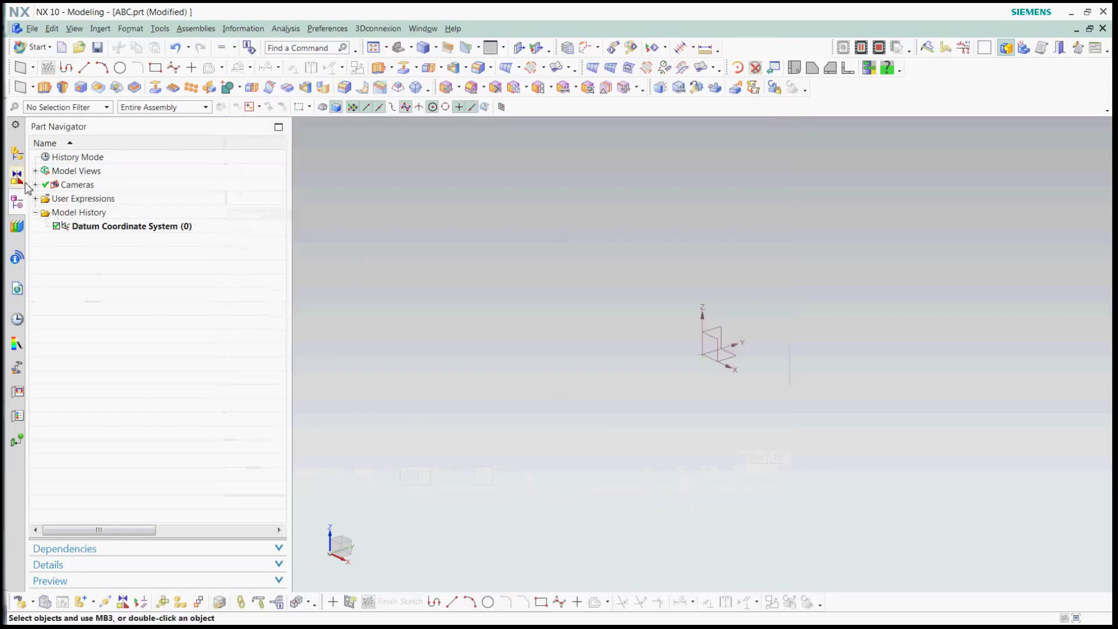
- Sketch a circle on the XZ plane centred on the datum origin with diameter OD, and finish the sketch
click(120, 69)
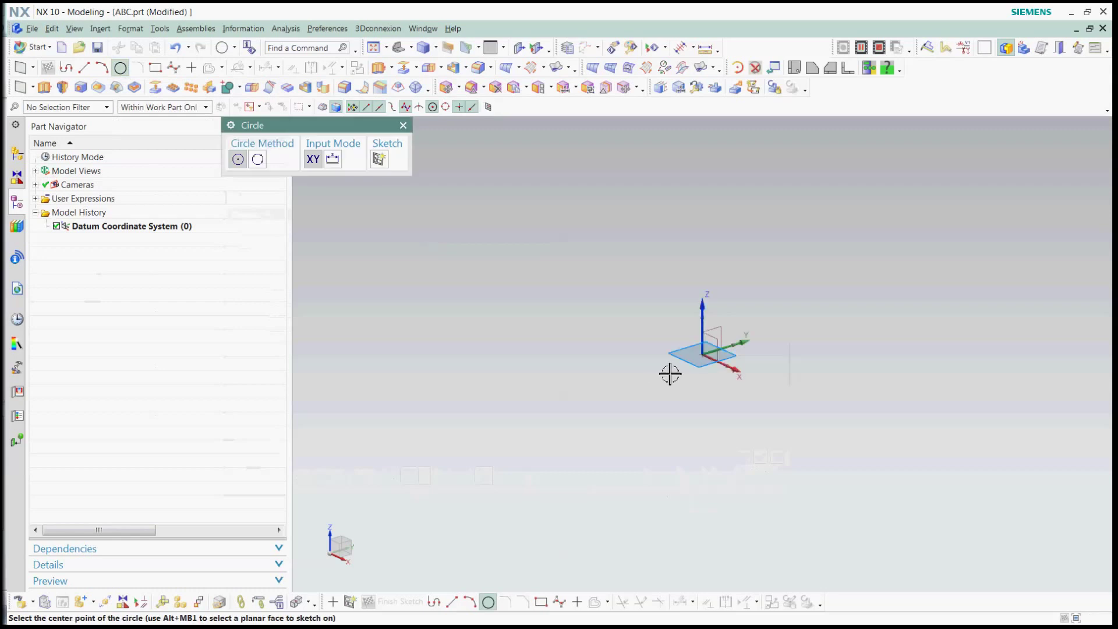
click(722, 360)
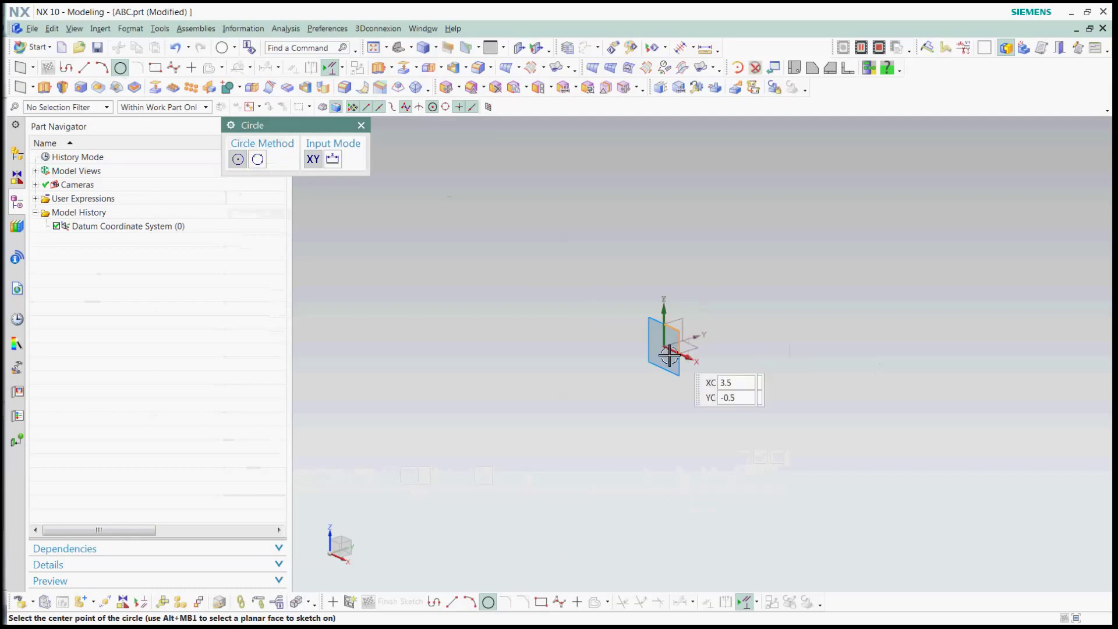
click(664, 348)
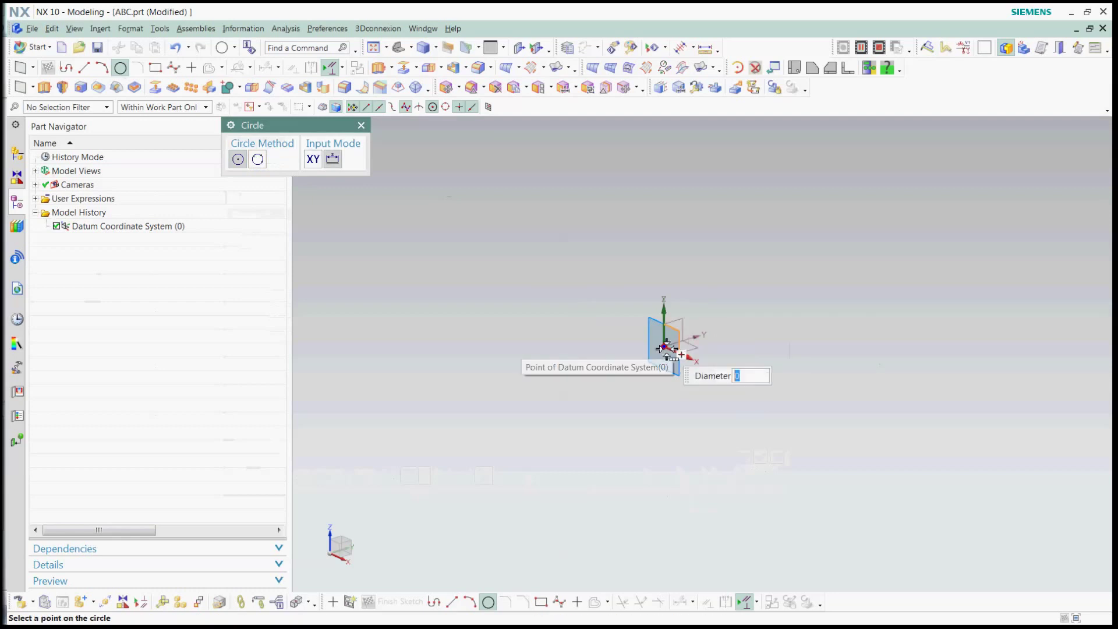
text(OD)
key(Return)
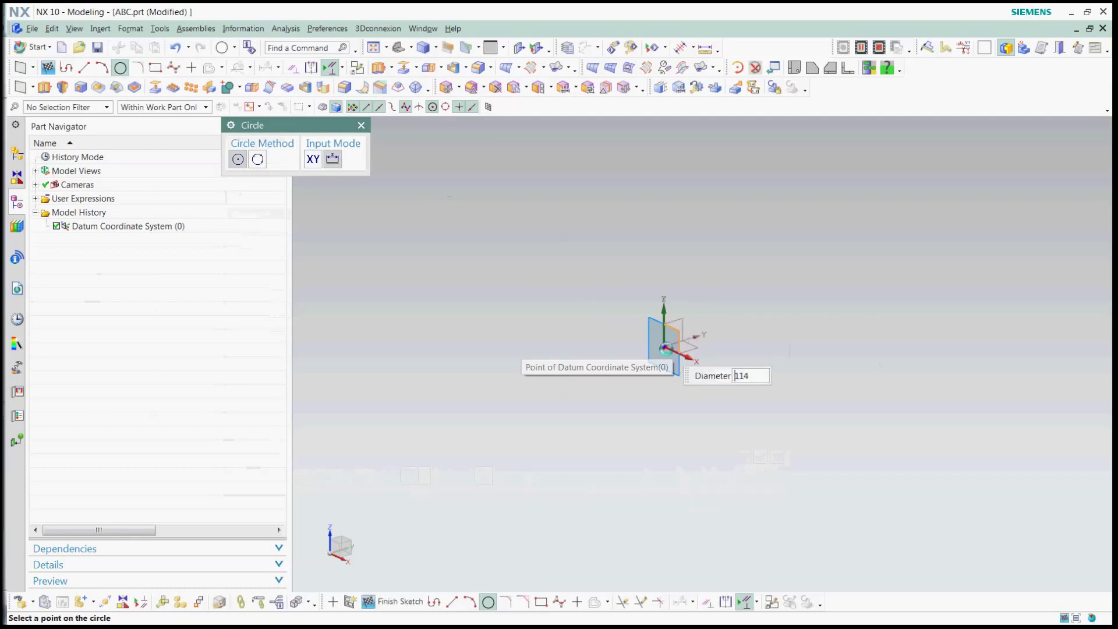
right_click(676, 350)
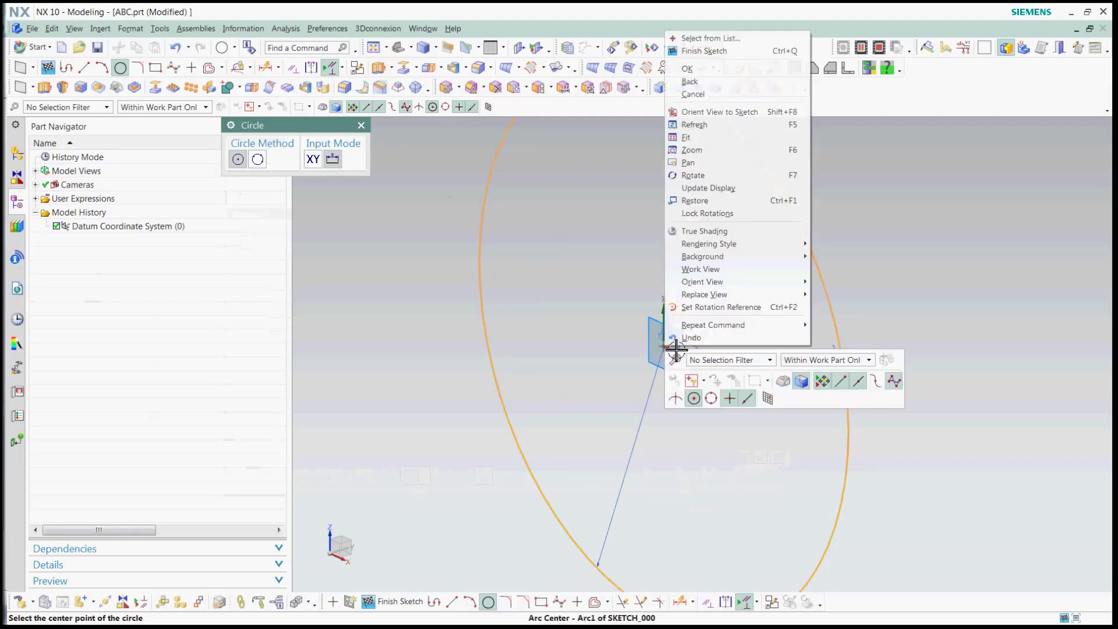
click(688, 69)
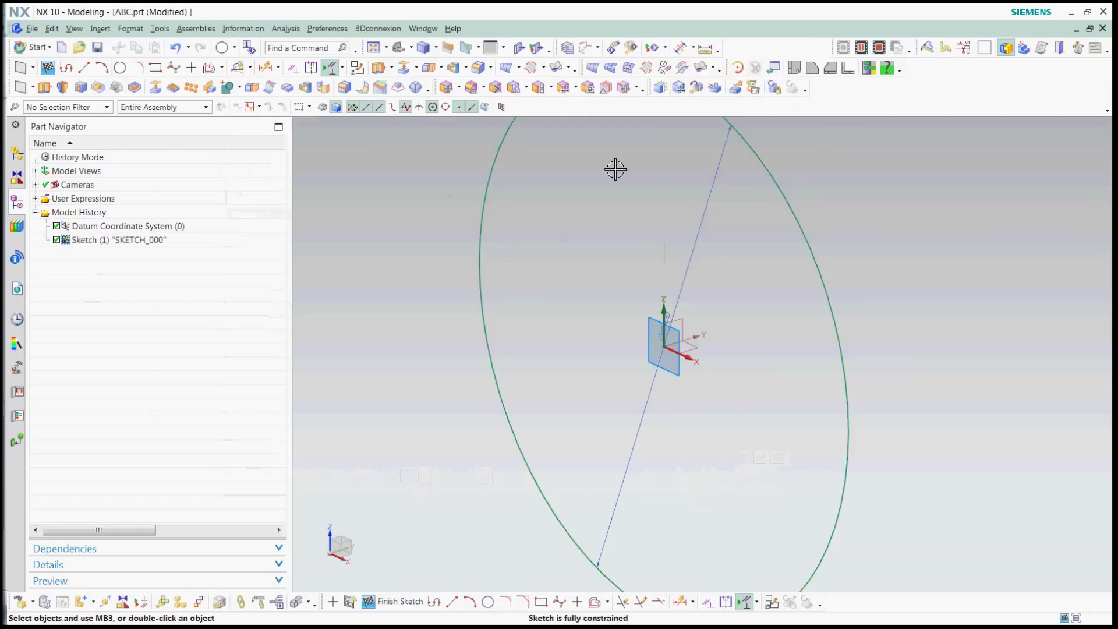
click(48, 68)
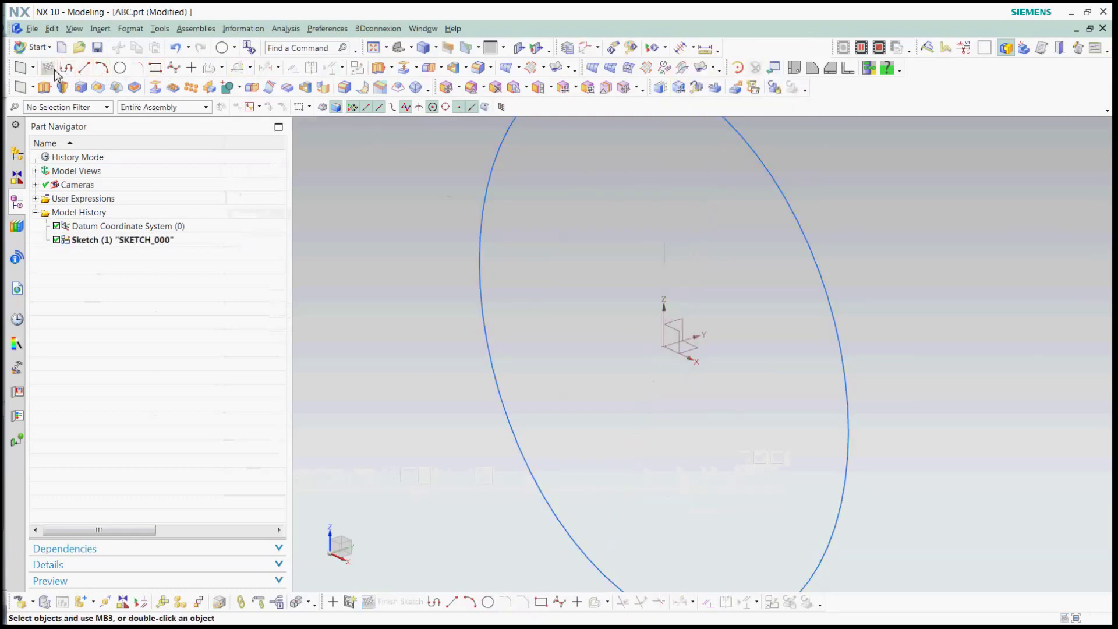
- Sketch a second circle of diameter 65 mm on the XZ plane, centred on the origin, and finish the sketch
click(222, 48)
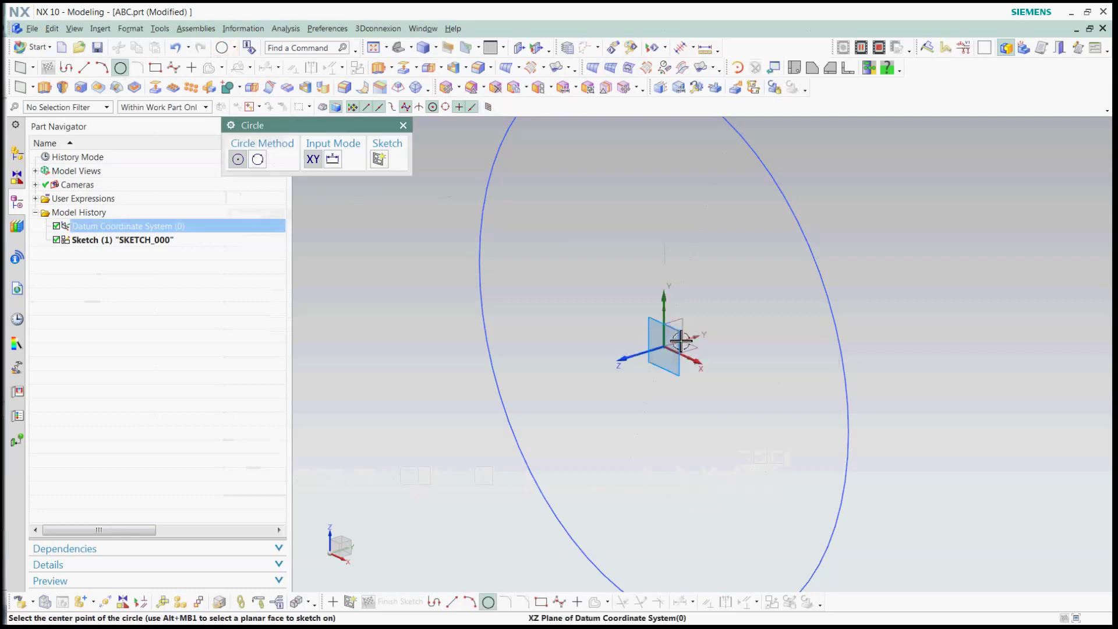
click(685, 340)
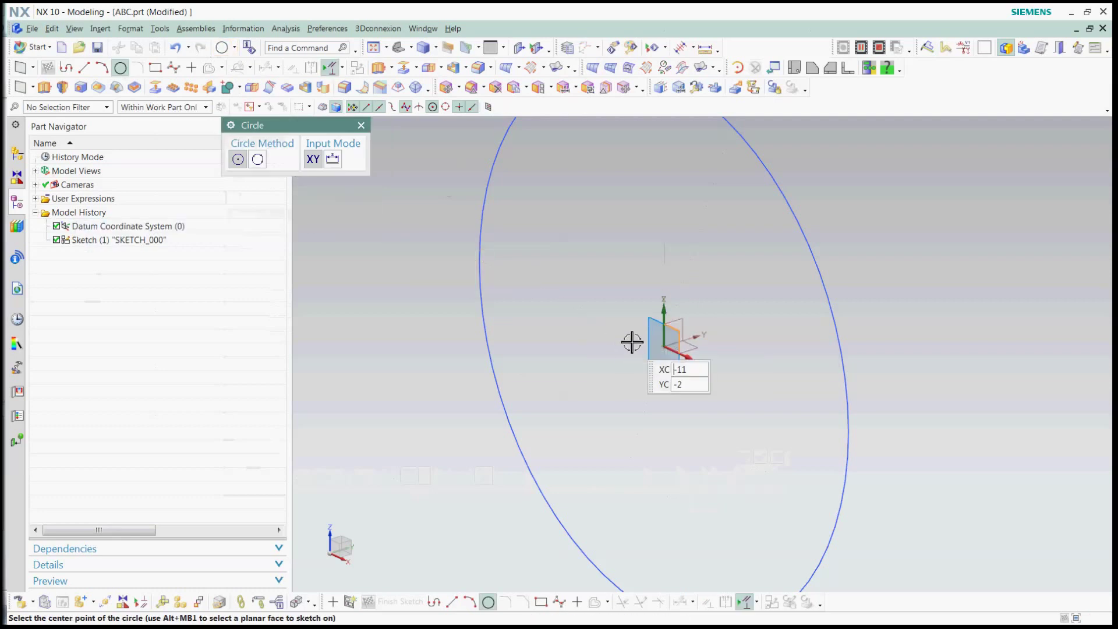
click(664, 349)
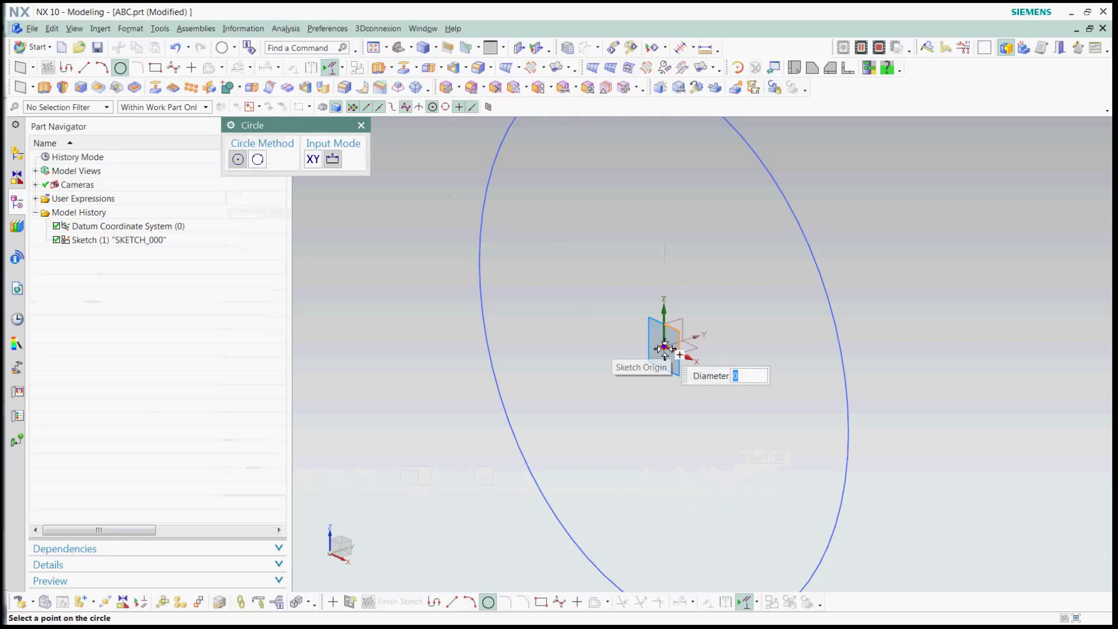
text(65)
key(Return)
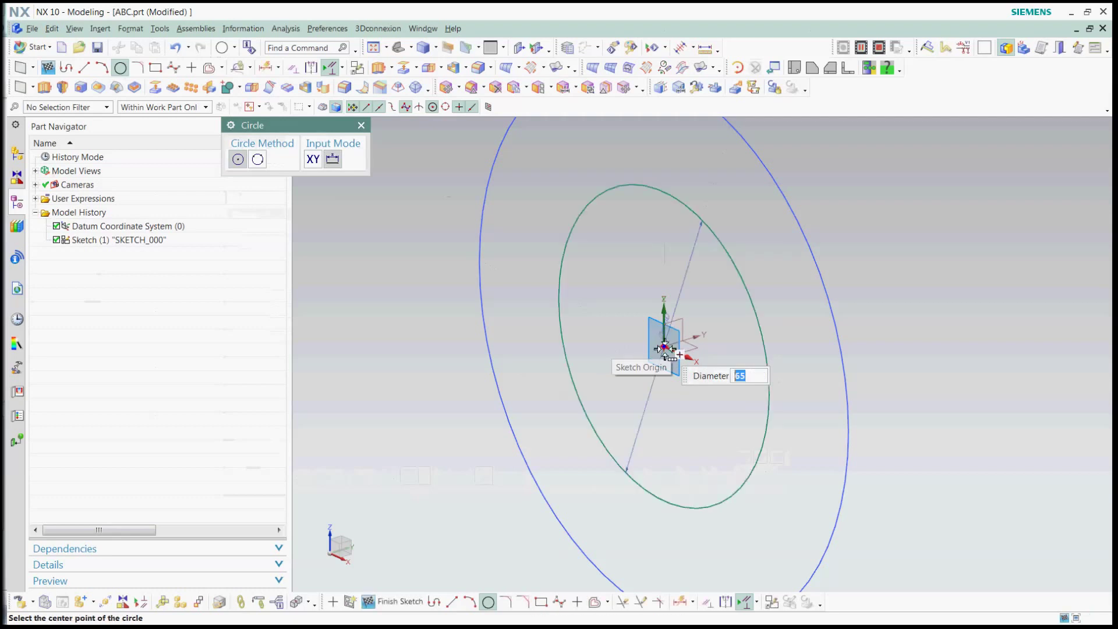
right_click(665, 348)
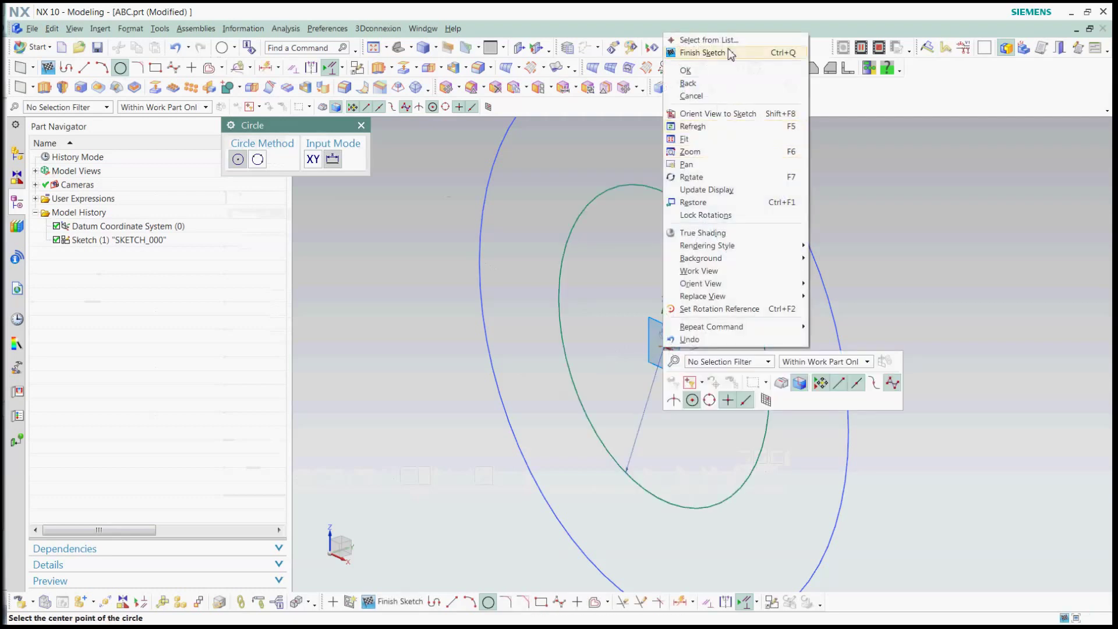
click(686, 70)
click(54, 69)
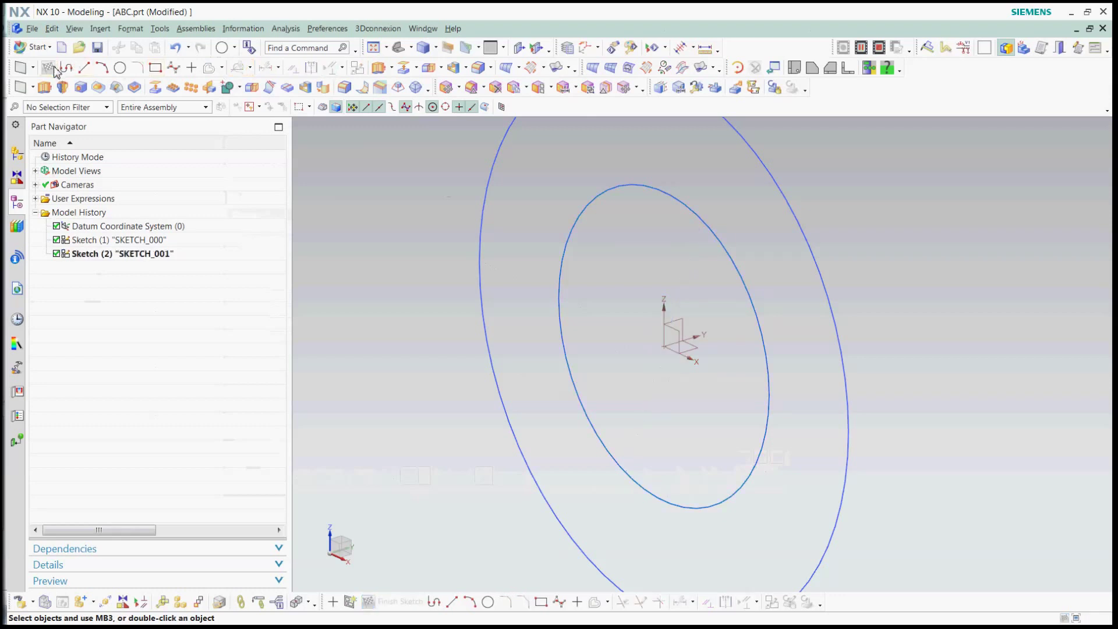
- Expand the user expressions in the model tree and examine ID, L and OD
click(36, 199)
click(70, 212)
click(73, 226)
click(79, 240)
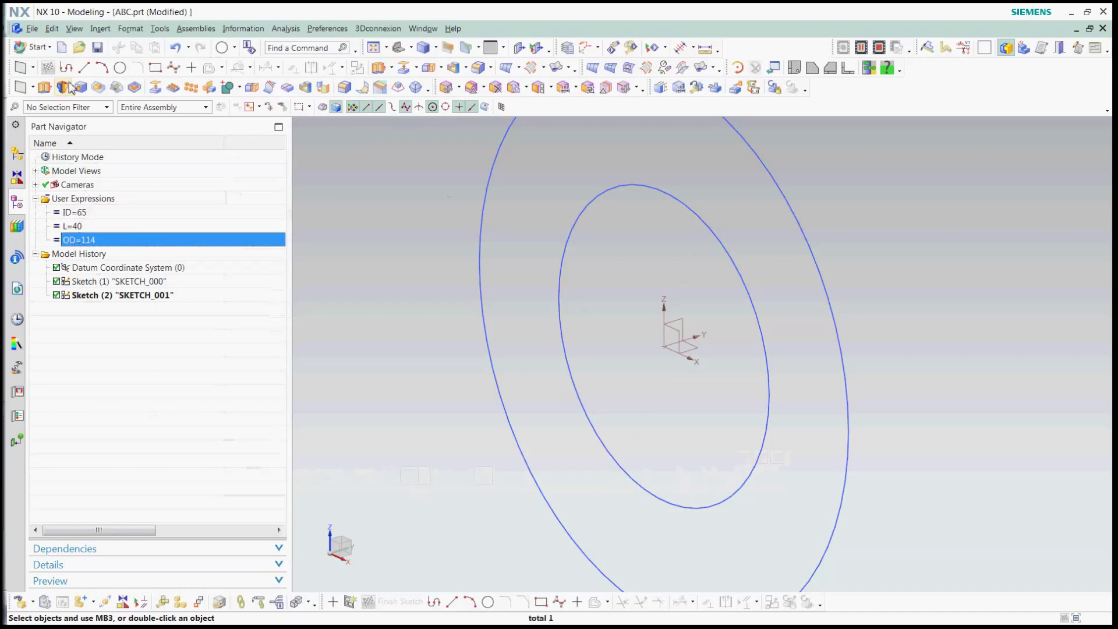
- Set up an Extrude of the outer circle with its direction reversed
click(44, 87)
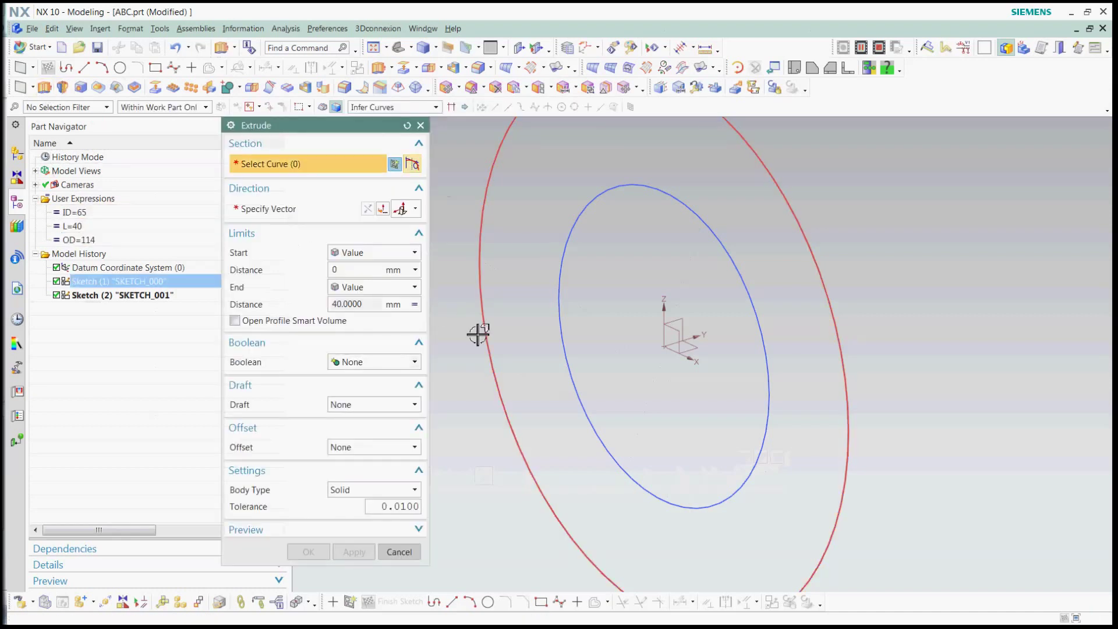
click(486, 205)
scroll(748, 376, down, 5)
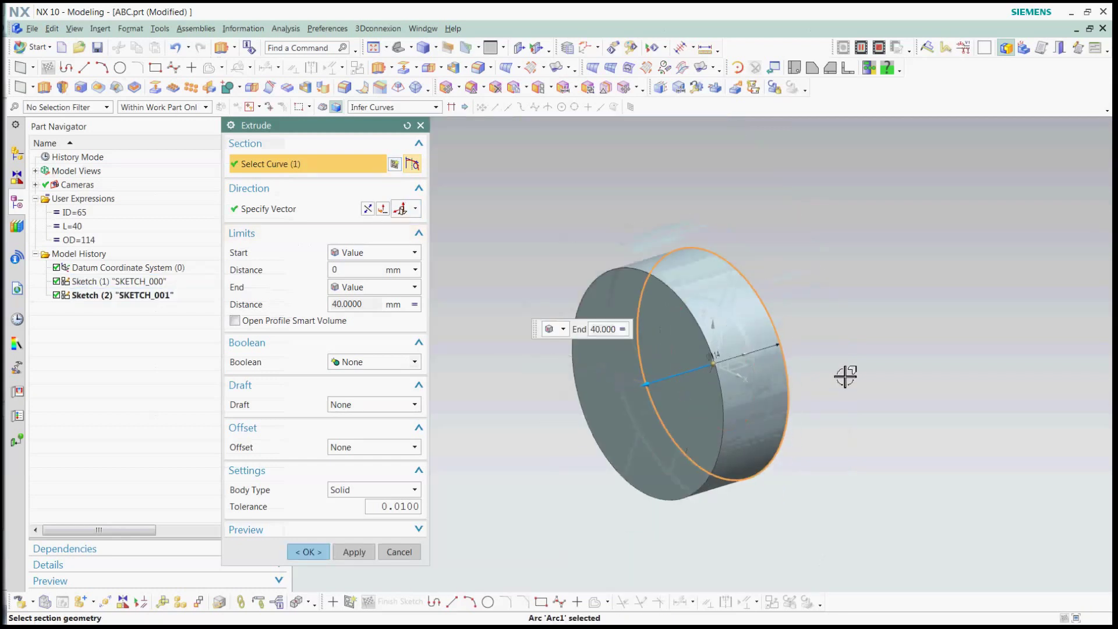
click(367, 208)
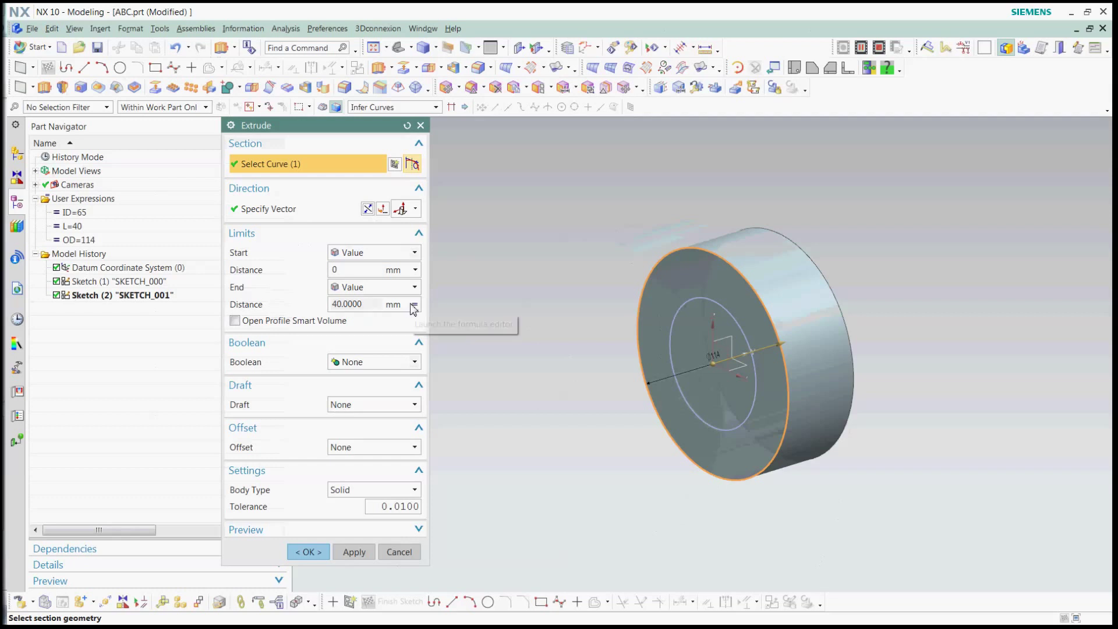
- Set the extrusion's end distance to the formula L and create the solid disc
click(414, 305)
click(431, 333)
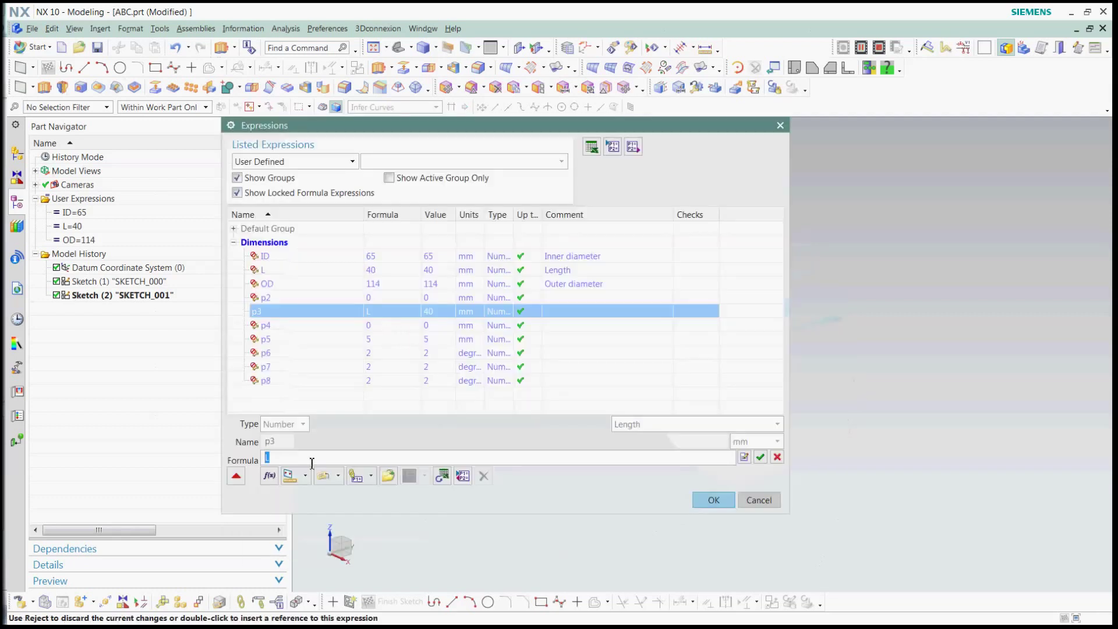
double_click(273, 273)
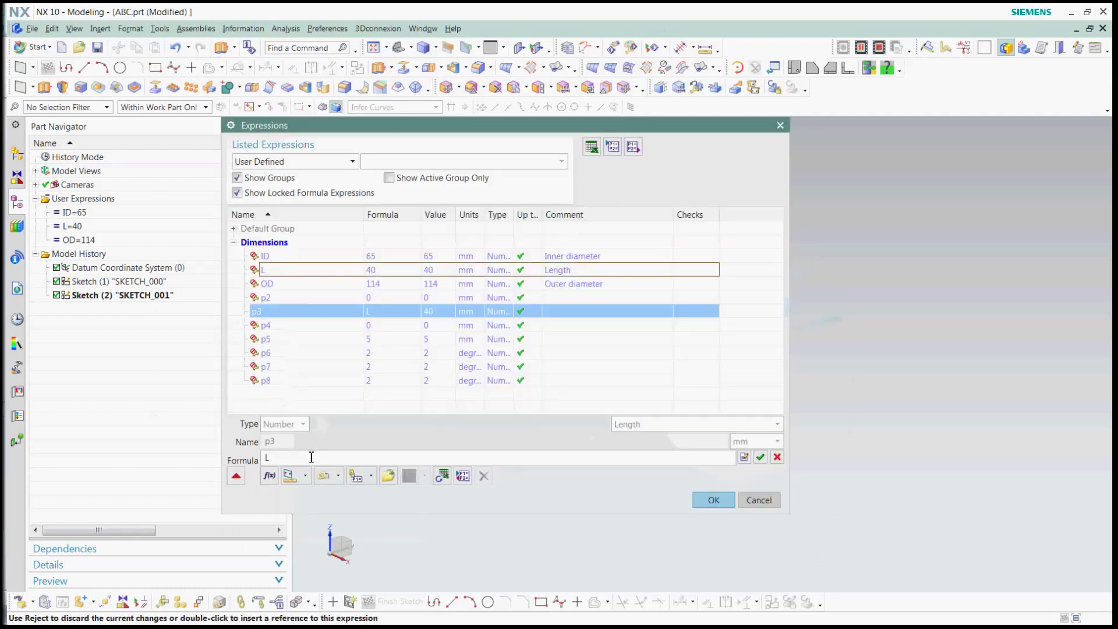
click(717, 501)
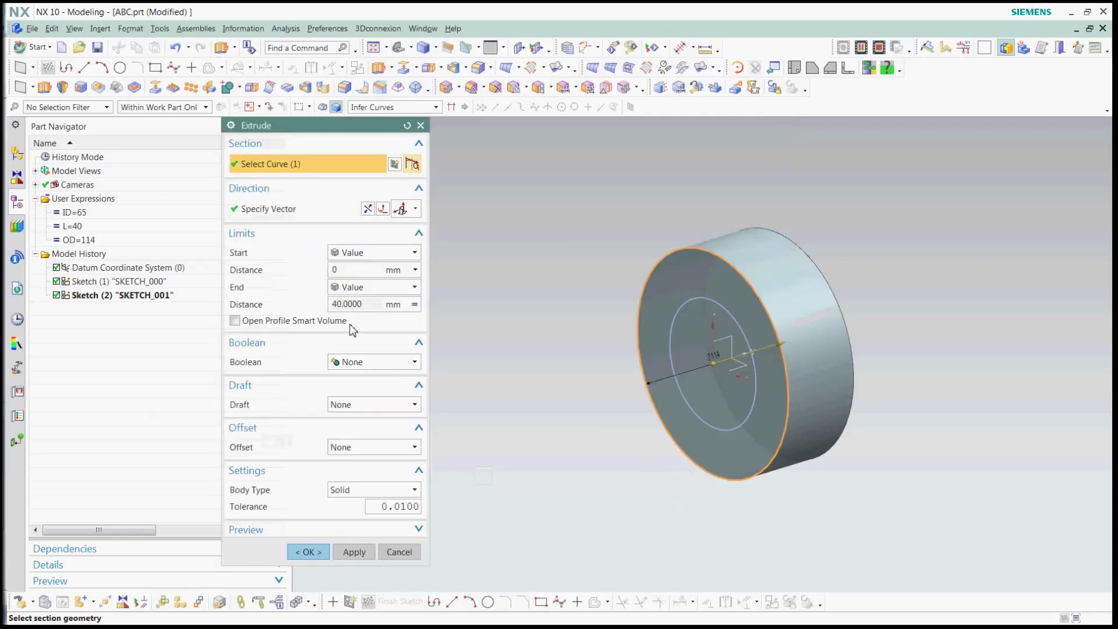
click(354, 553)
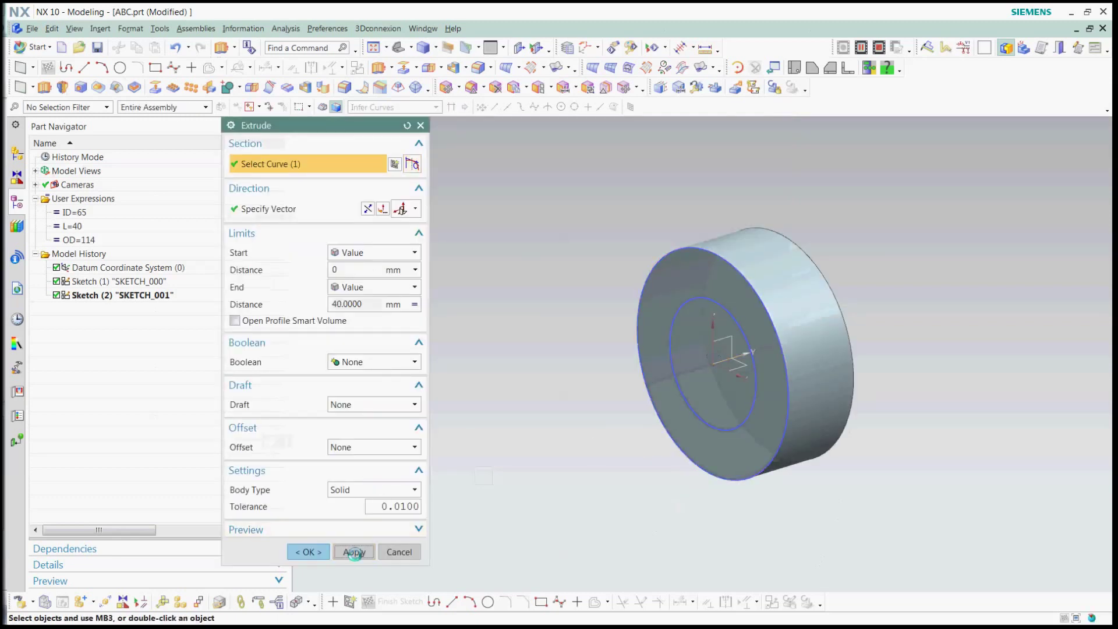
click(399, 553)
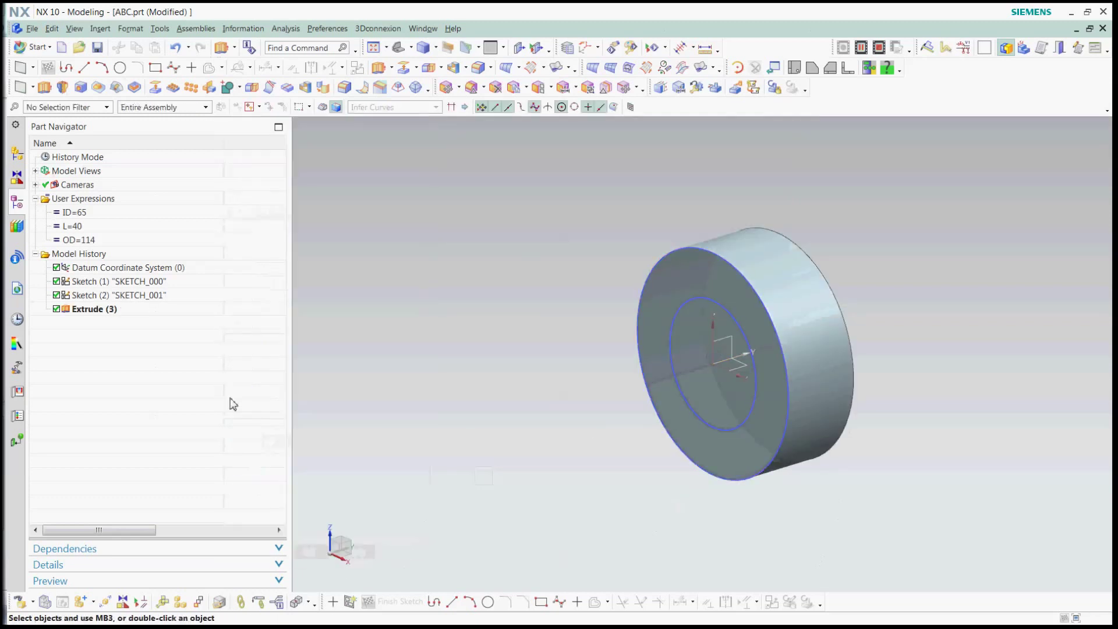
- Start a General Hole feature on the extruded disc
click(111, 310)
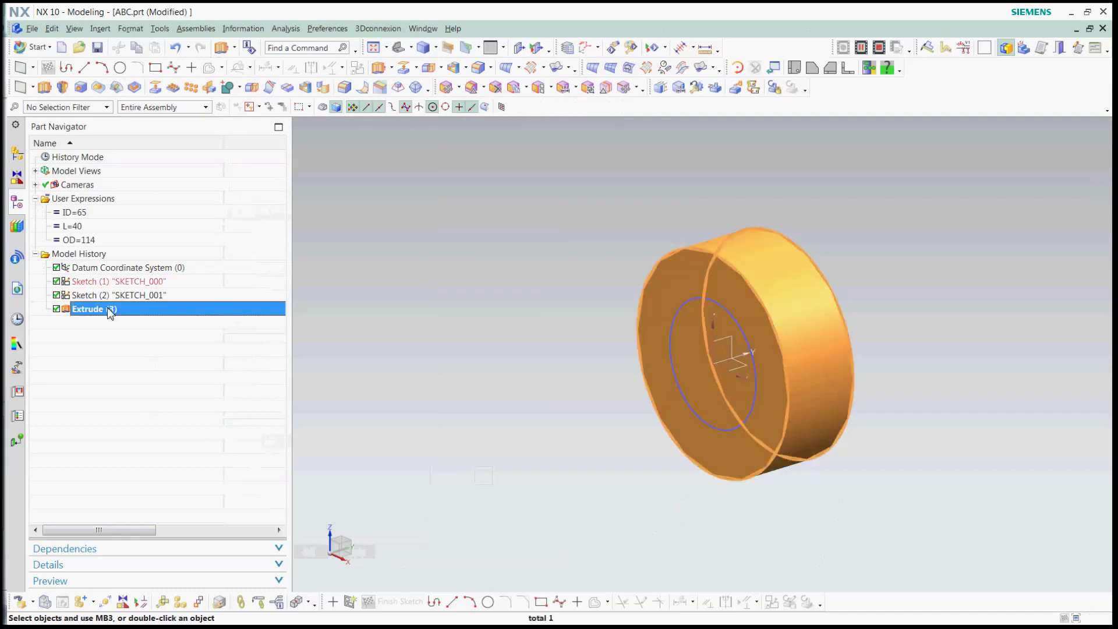
click(82, 88)
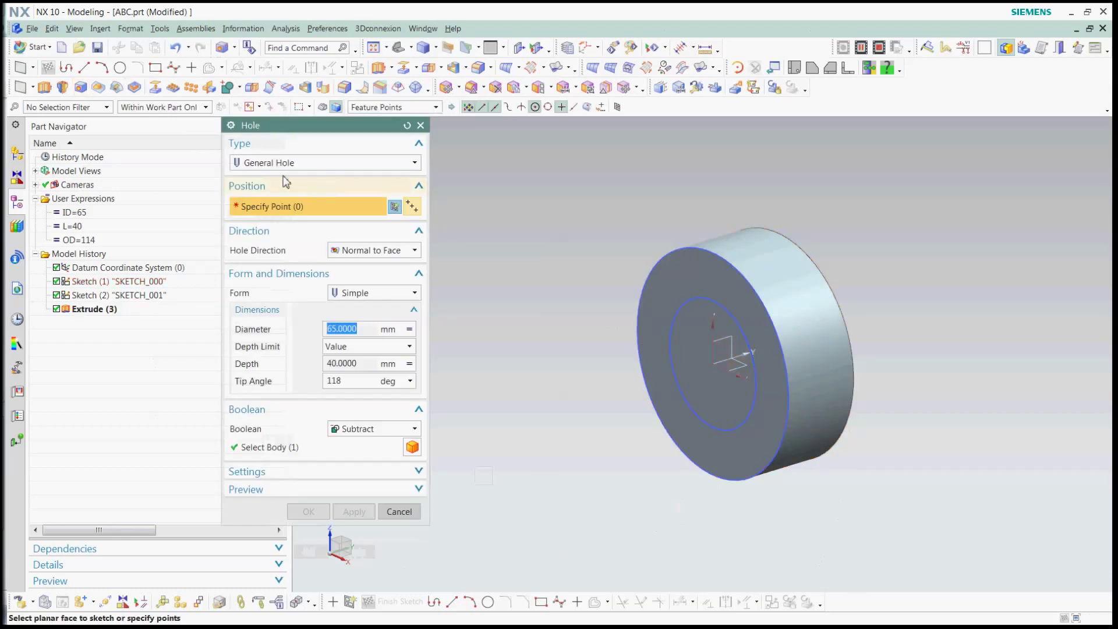
click(714, 368)
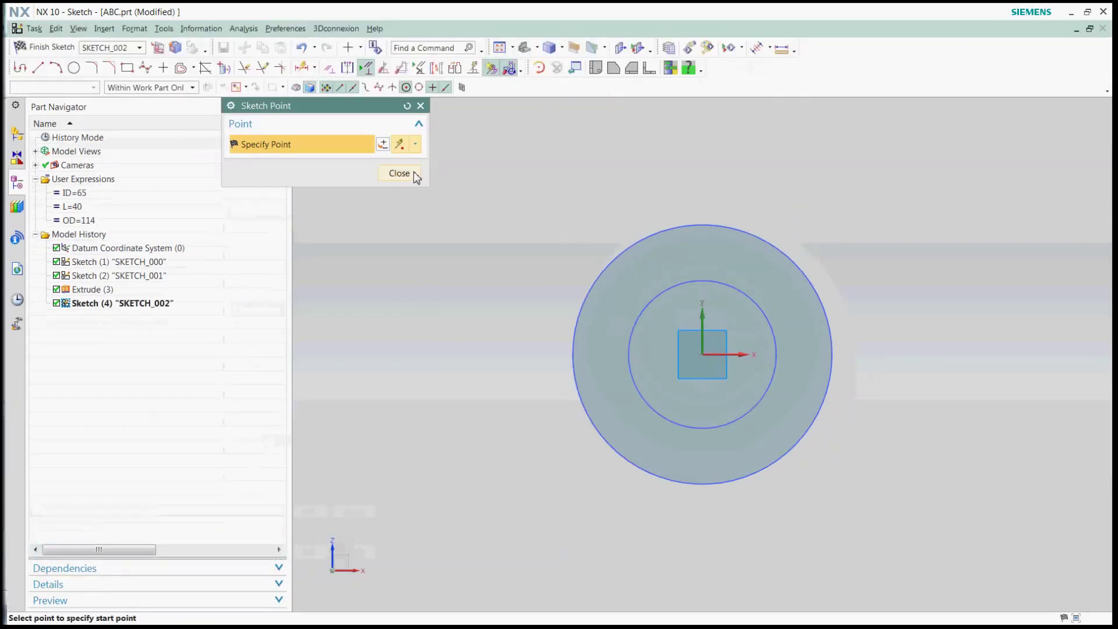
click(414, 175)
click(40, 48)
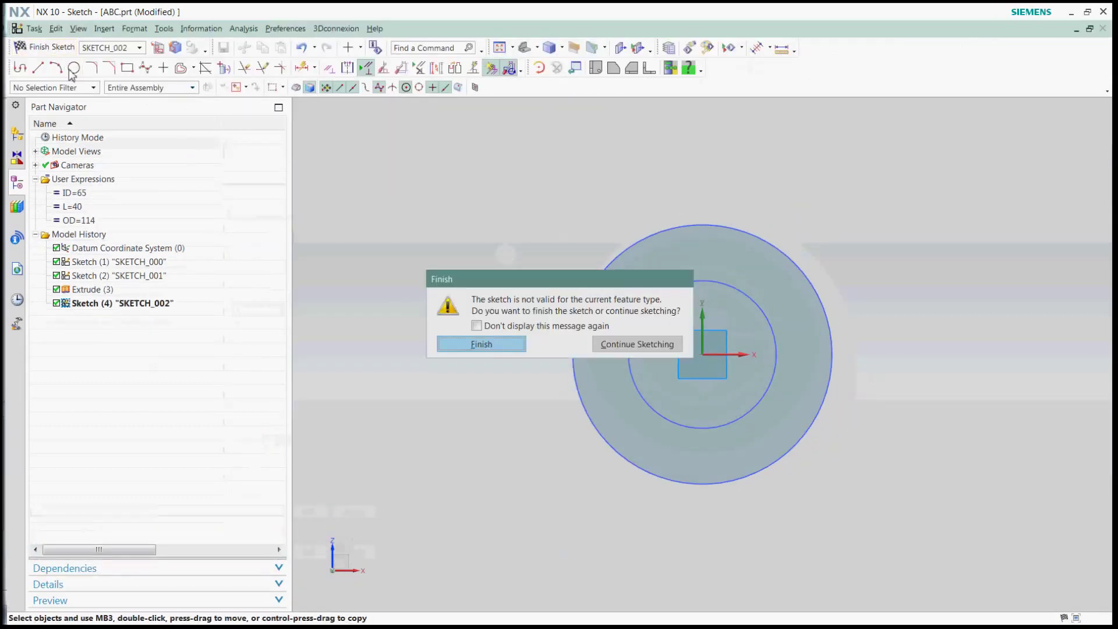
click(502, 345)
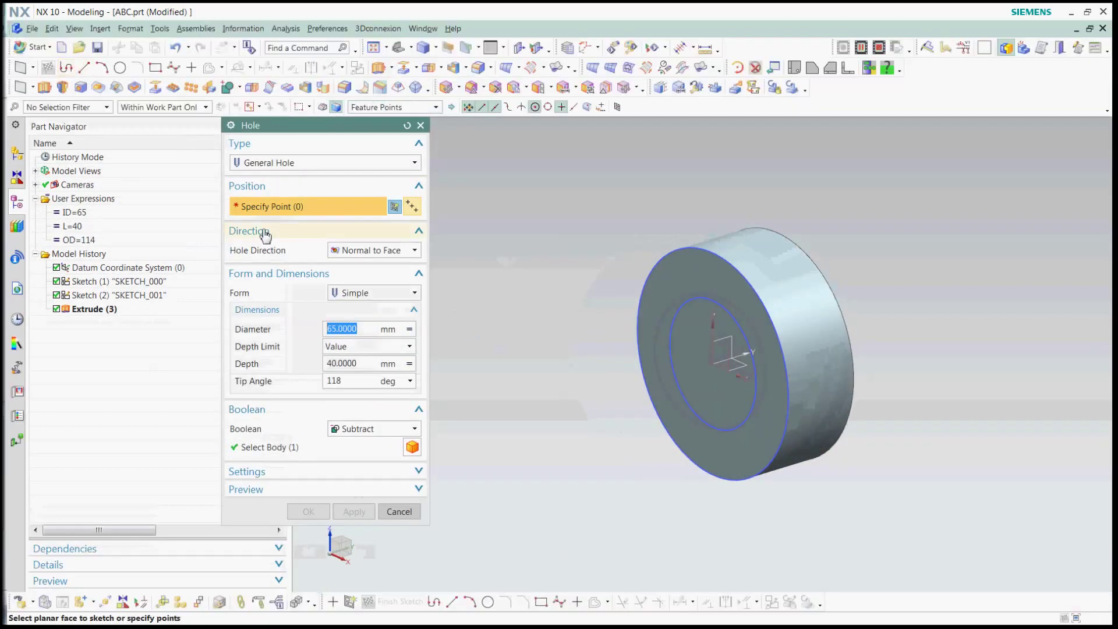
- Position the simple hole at the centre of the disc's front face and accept the formula ID for its diameter
scroll(764, 375, up, 3)
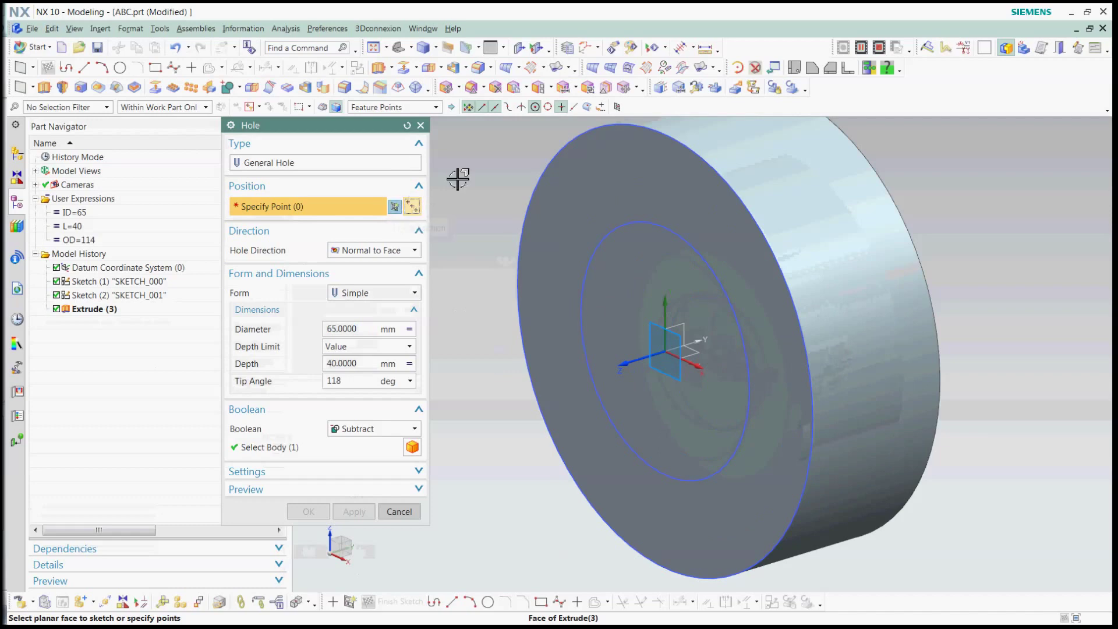
click(668, 354)
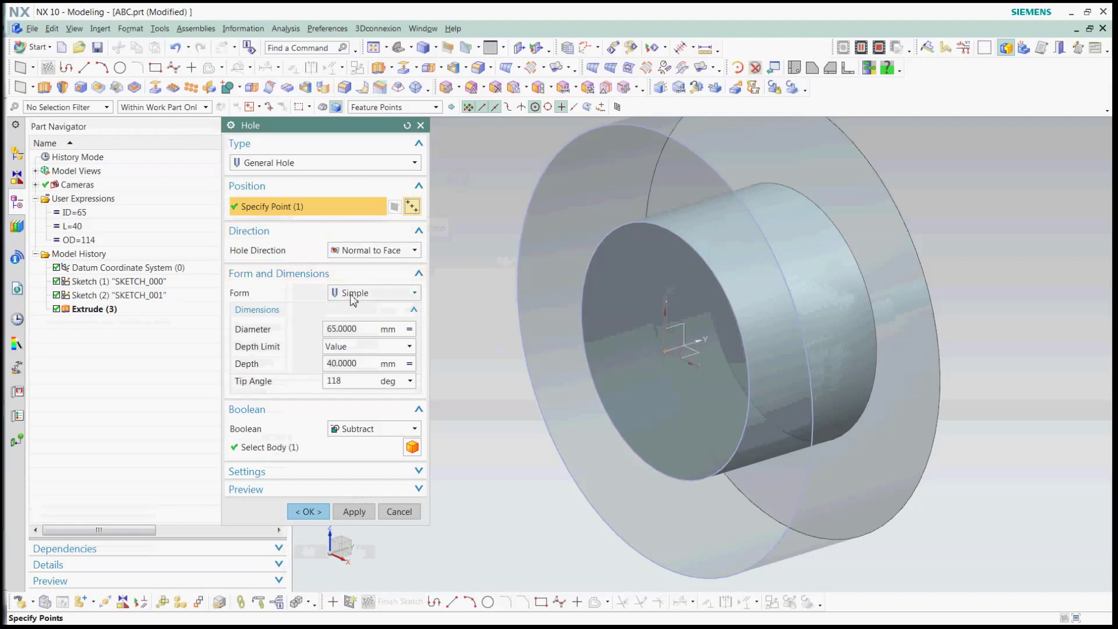
click(411, 331)
click(434, 357)
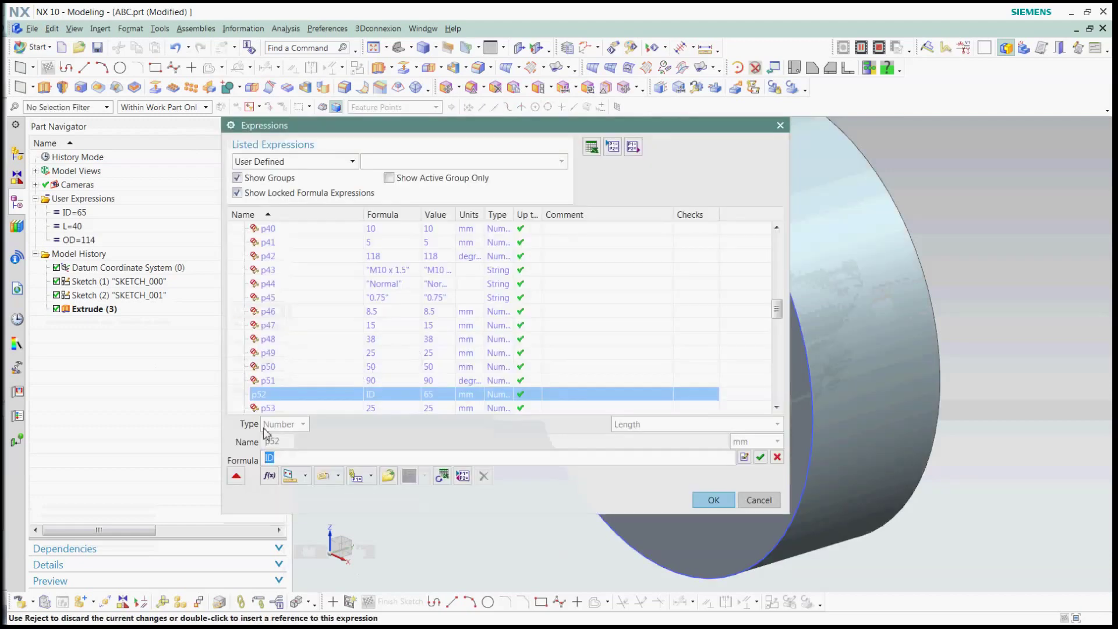
click(714, 500)
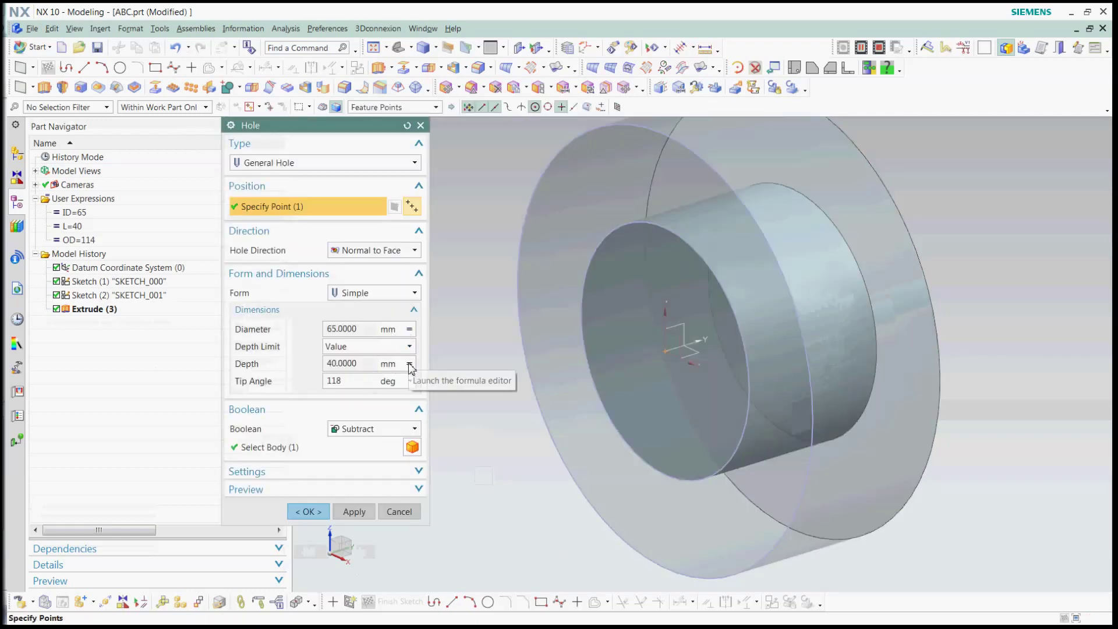
- Accept the formula L for the hole's depth and subtract the hole from the disc
click(409, 364)
click(435, 392)
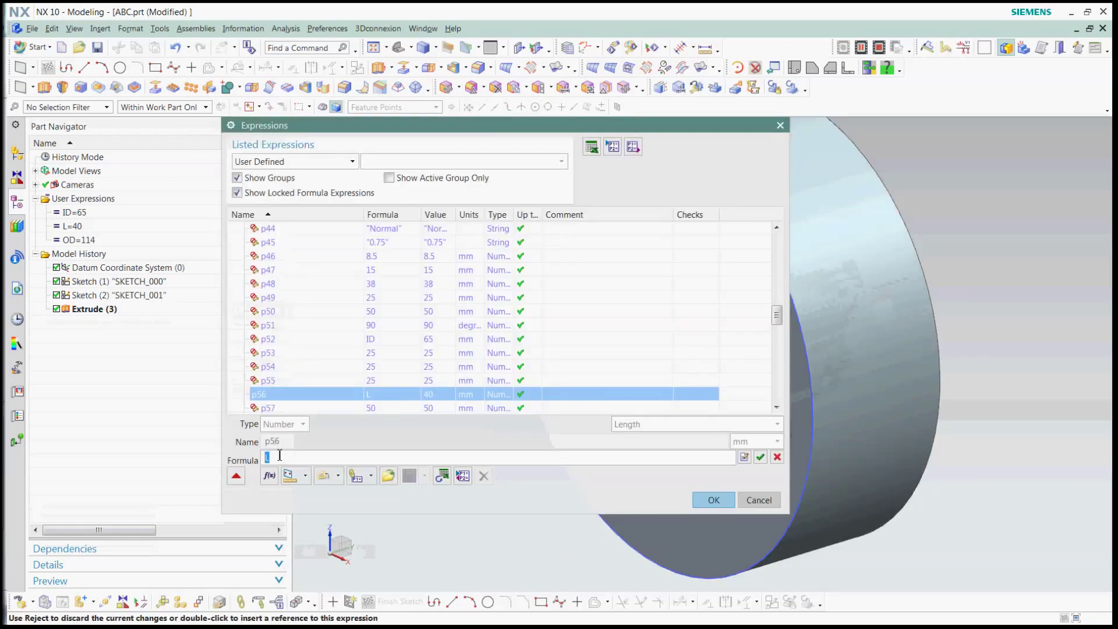
click(713, 499)
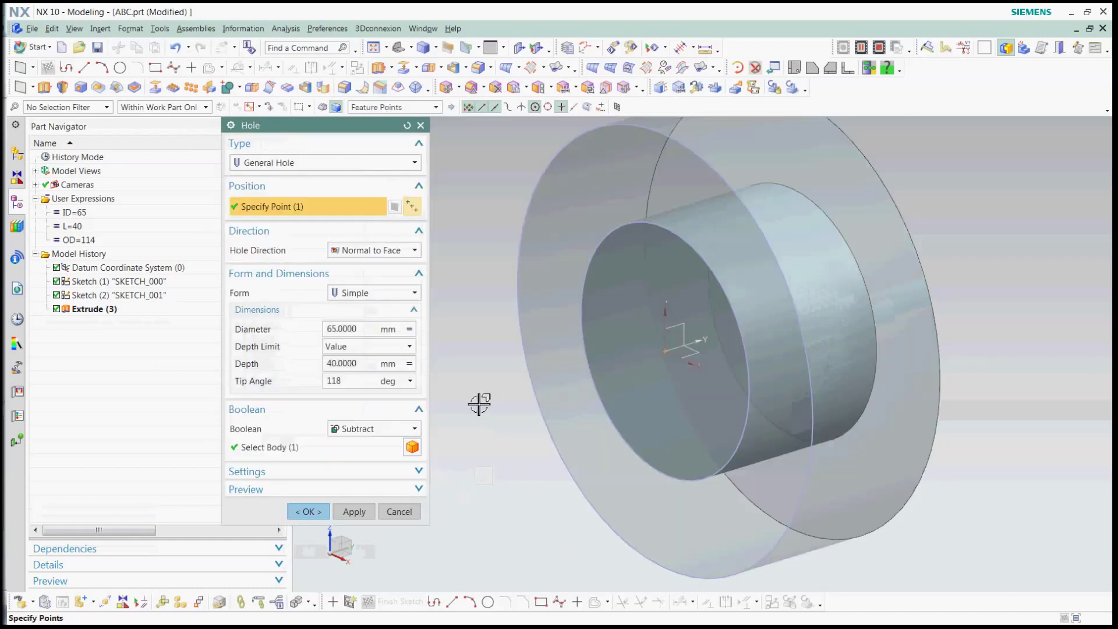
click(356, 510)
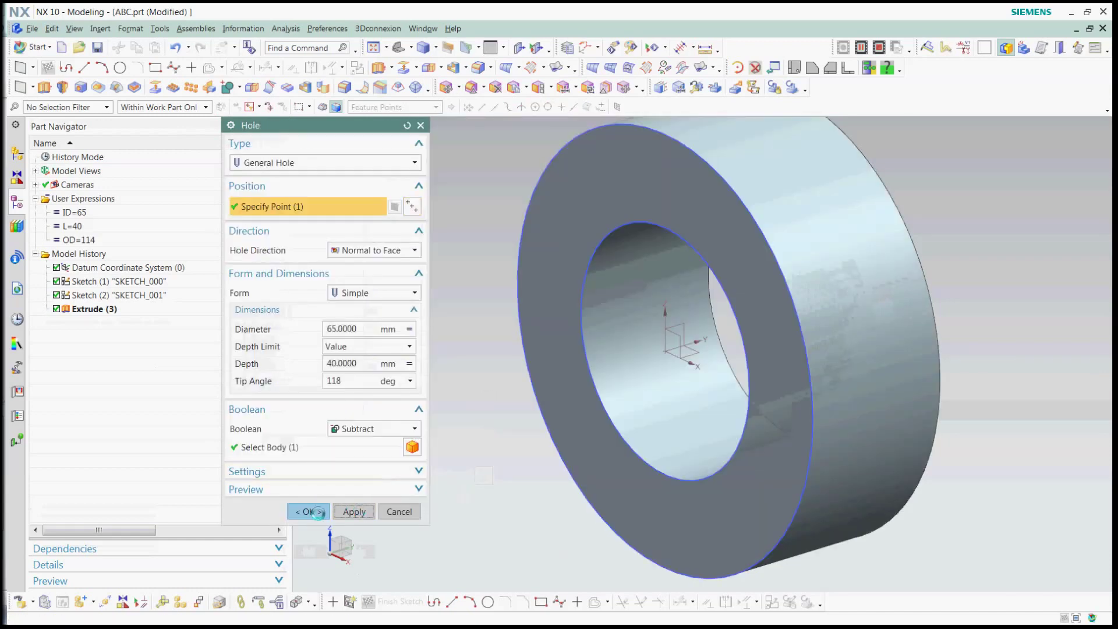
click(393, 514)
- Open the value of the user expression ID for editing
scroll(512, 350, down, 3)
scroll(778, 335, up, 2)
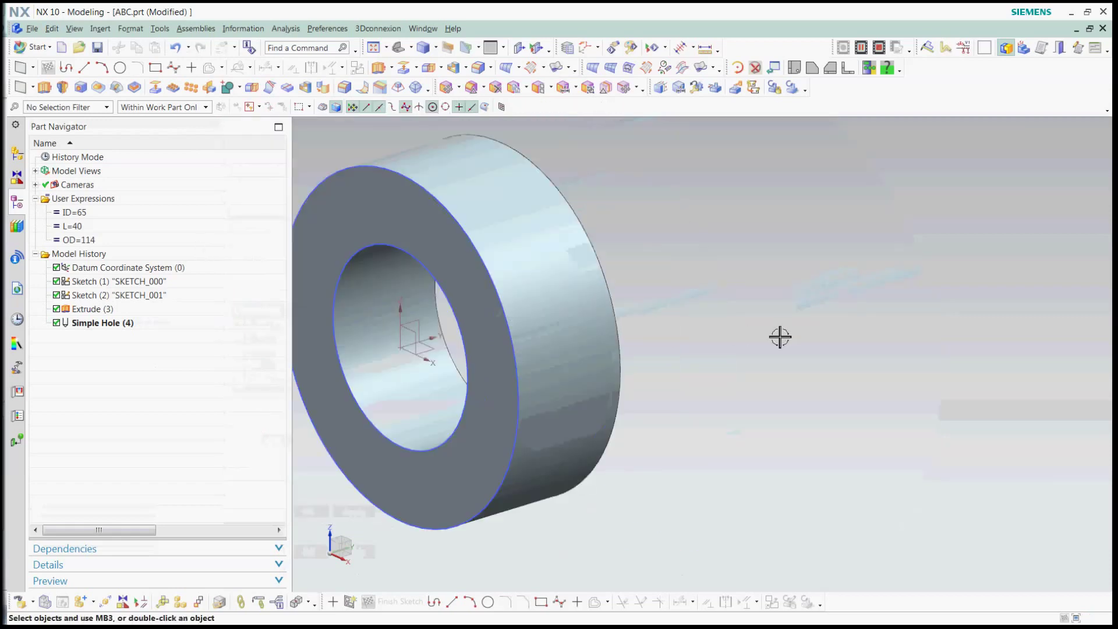
mouse_move(779, 338)
middle_down()
mouse_move(726, 361)
mouse_move(791, 350)
middle_up()
double_click(95, 212)
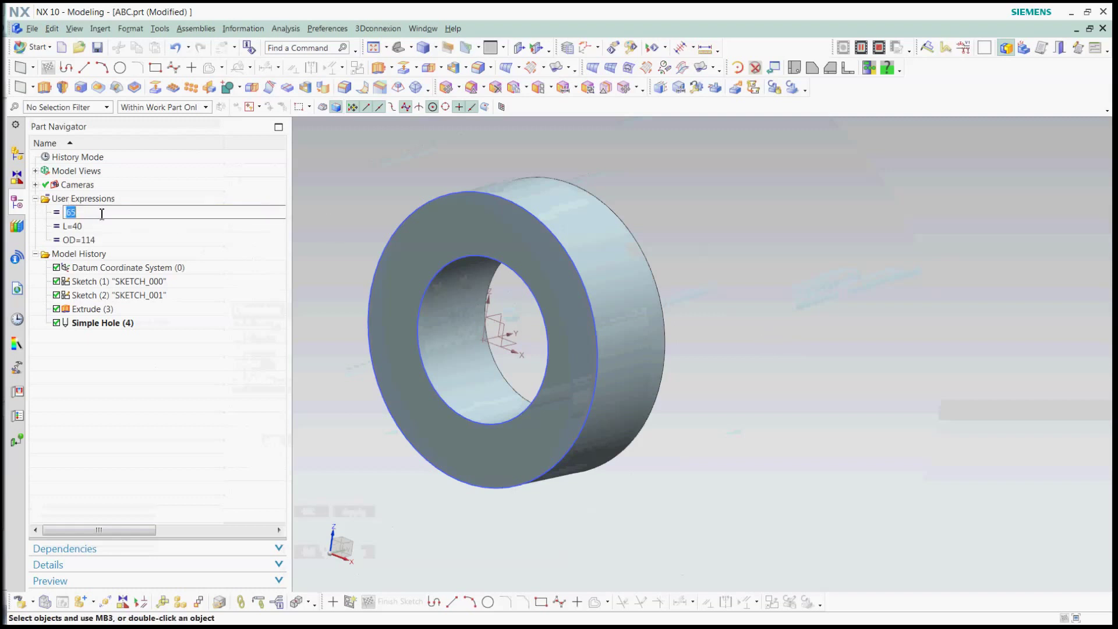
key(Return)
double_click(102, 213)
key(Return)
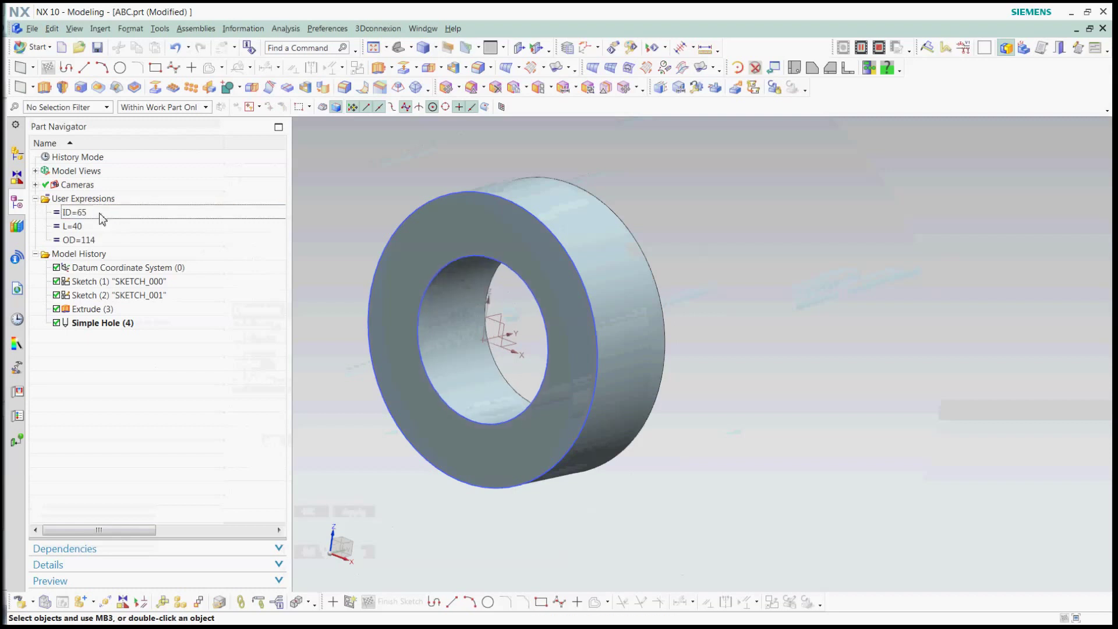
- Test the length expression L by setting it to 20, and restore it to 40
middle_drag(694, 421, 684, 448)
double_click(114, 227)
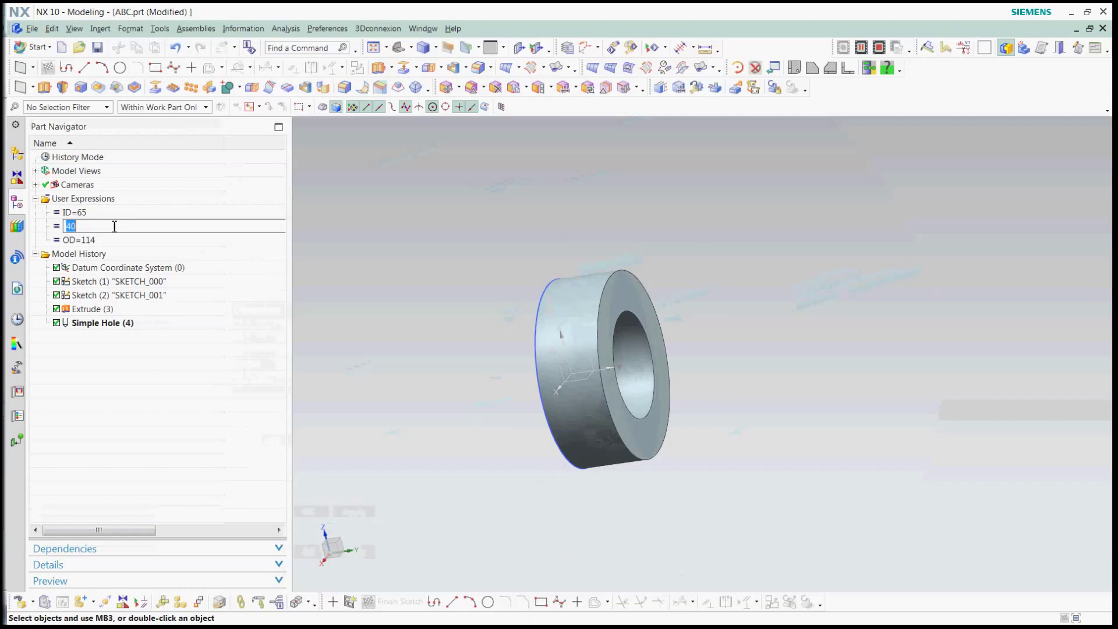
text(20)
key(Return)
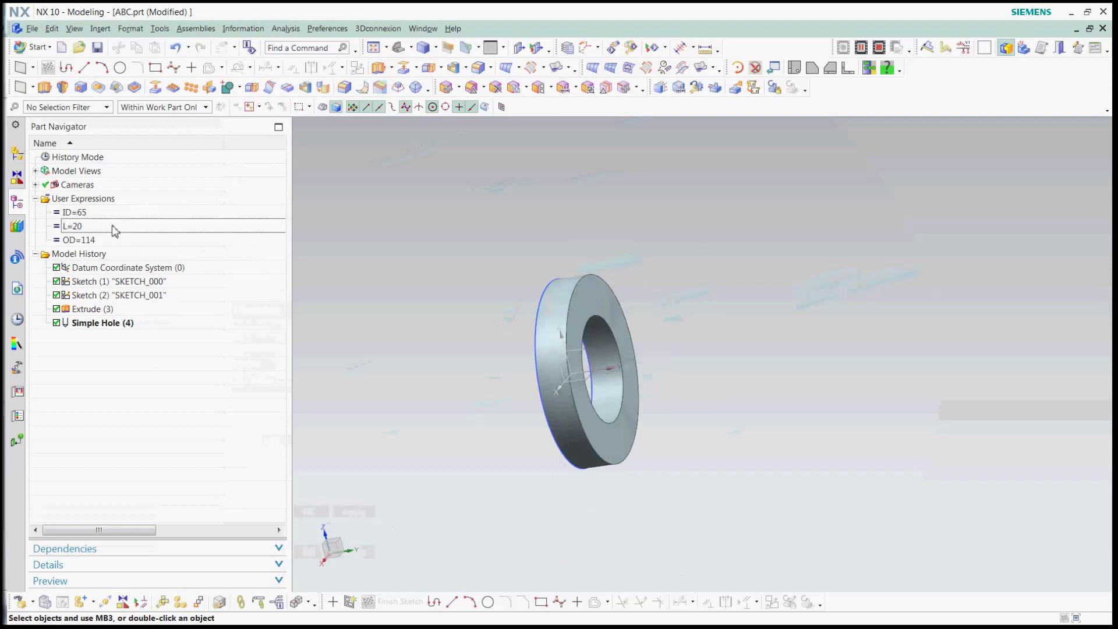
double_click(111, 225)
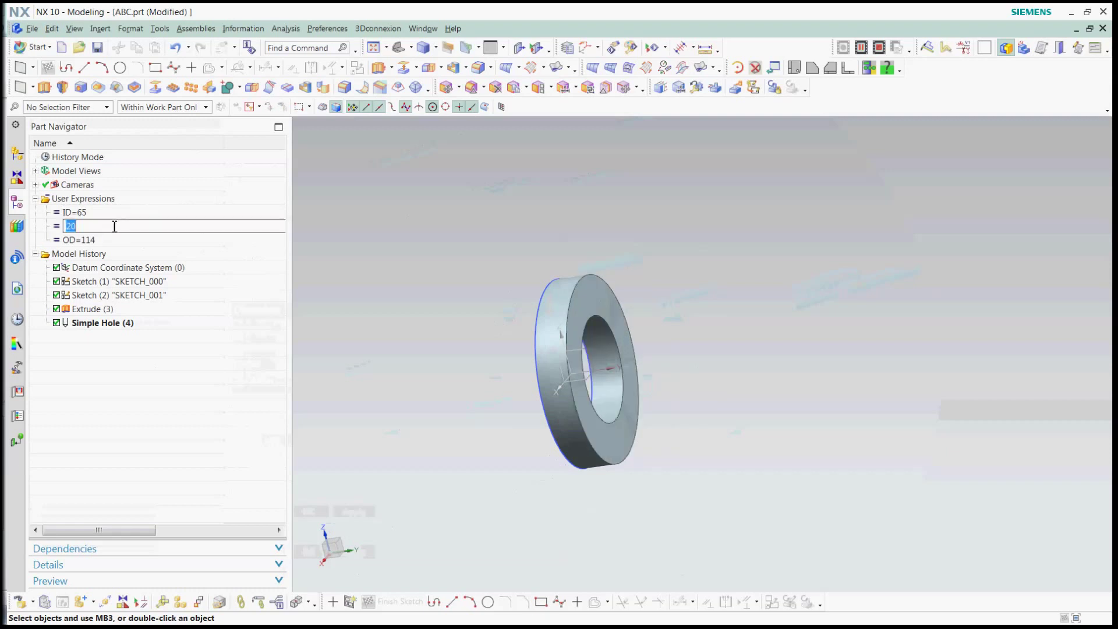
text(40)
key(Return)
- Test the outer diameter expression OD by setting it to 144, and restore it to 114
double_click(127, 240)
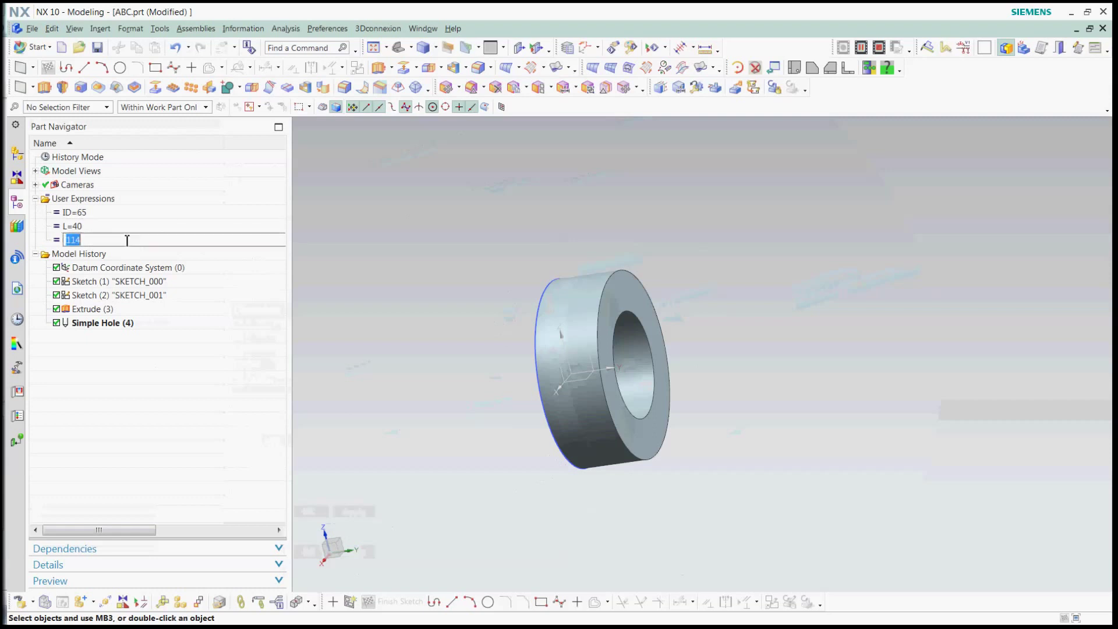
text(144)
key(Return)
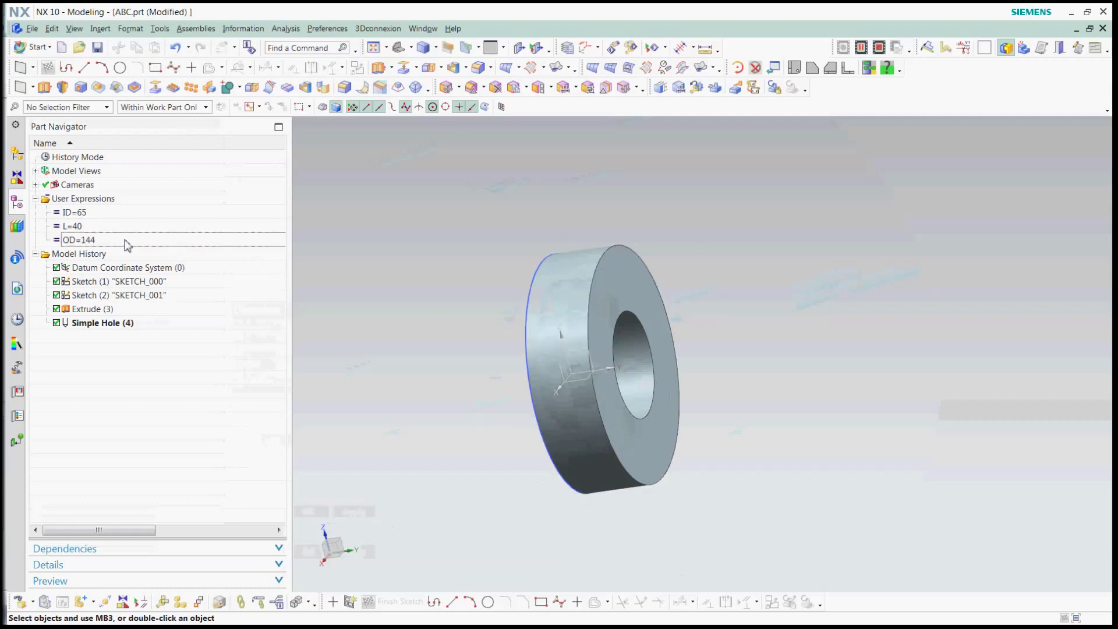
double_click(126, 240)
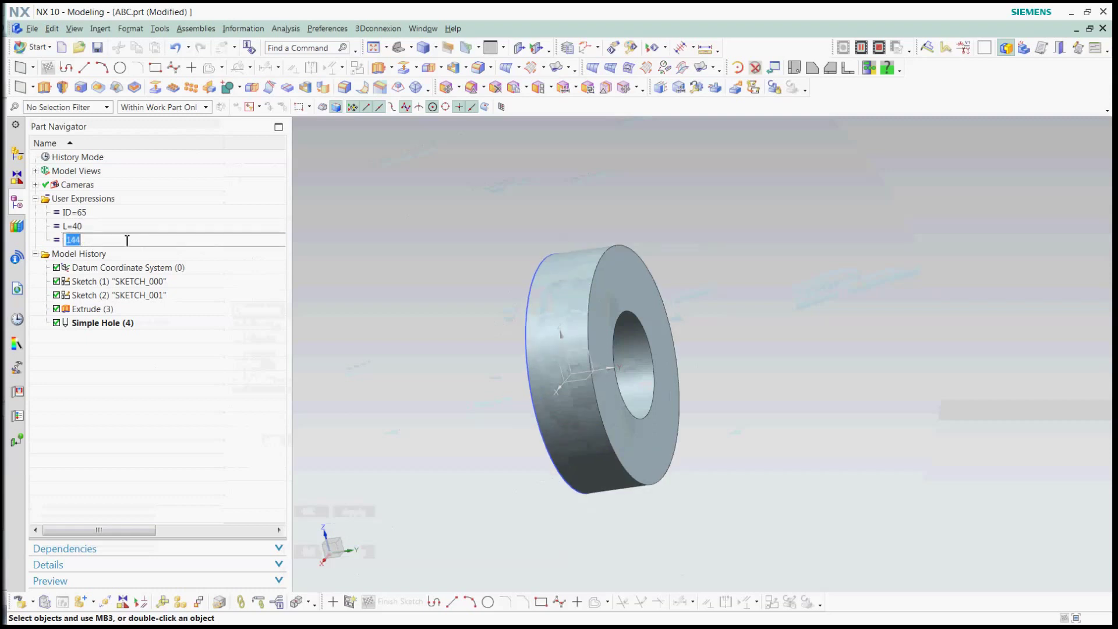
text(114)
key(Return)
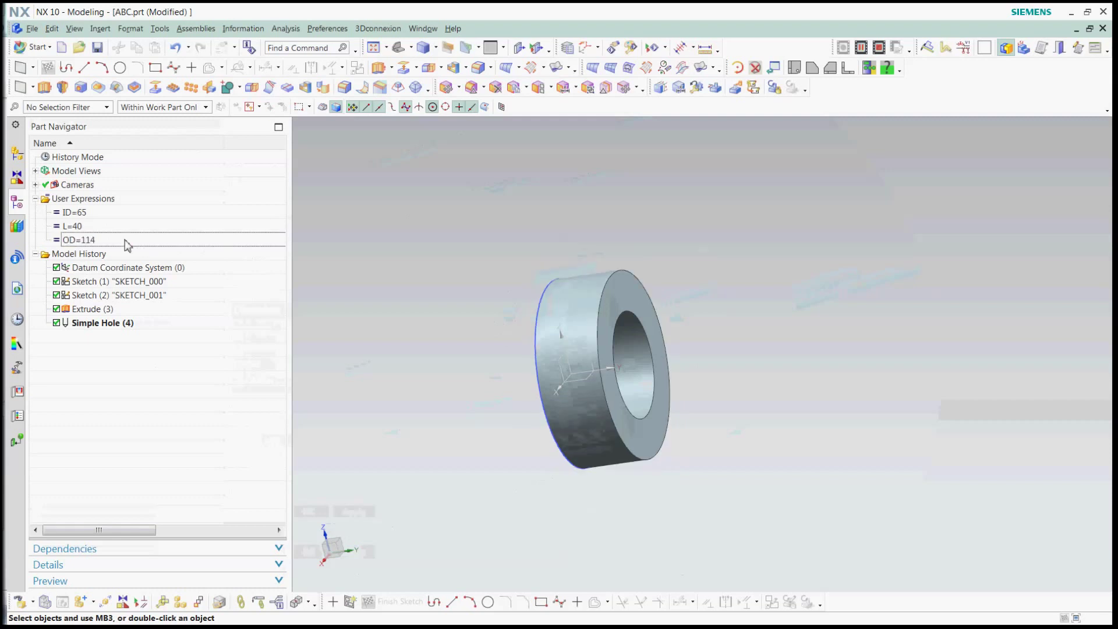
middle_drag(375, 282, 443, 297)
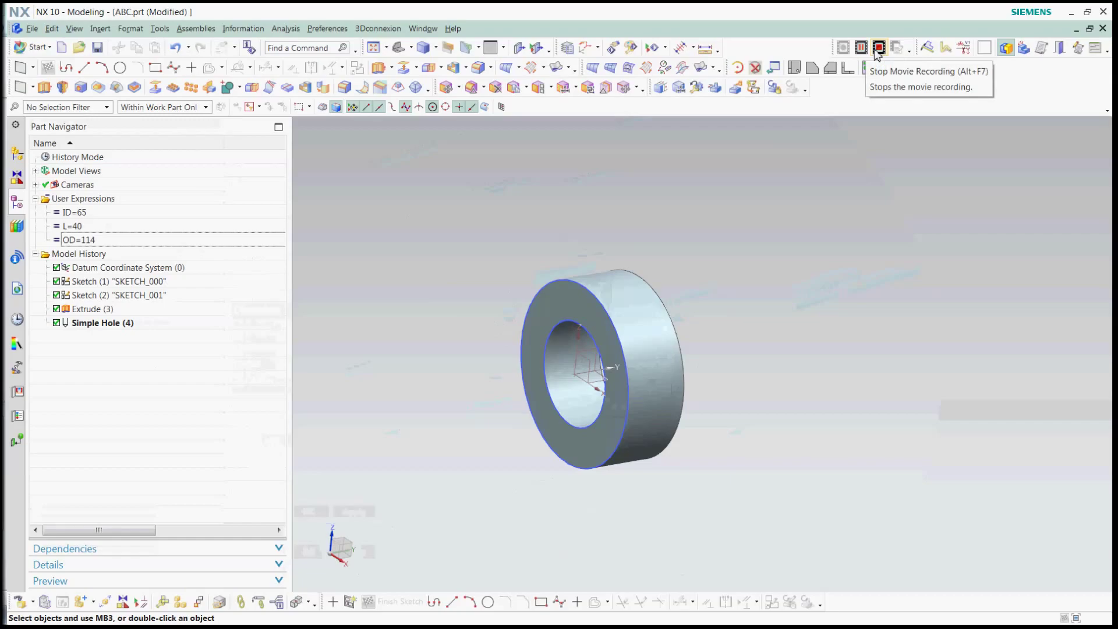
click(880, 48)
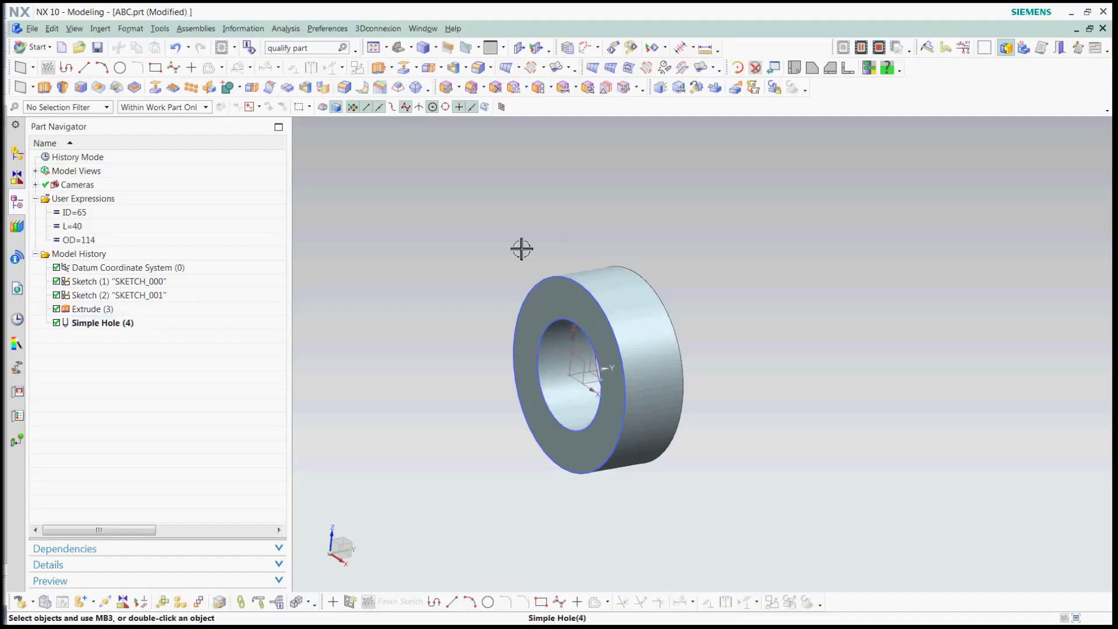
- Switch to the Routing Mechanical application and start the Qualify Part command
click(945, 50)
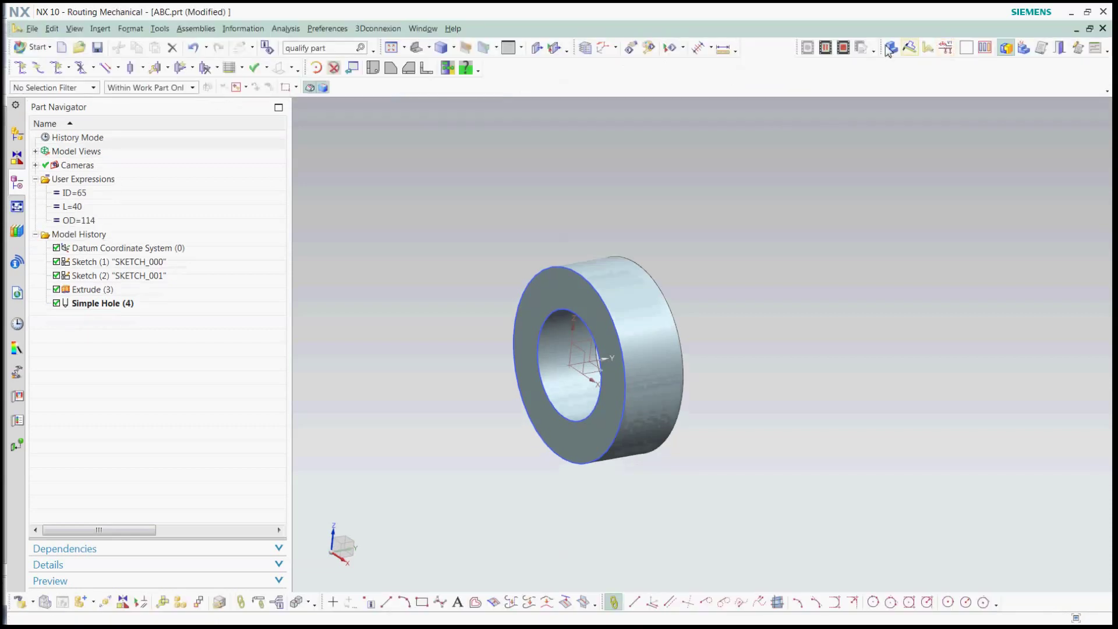
click(241, 68)
click(266, 68)
click(242, 68)
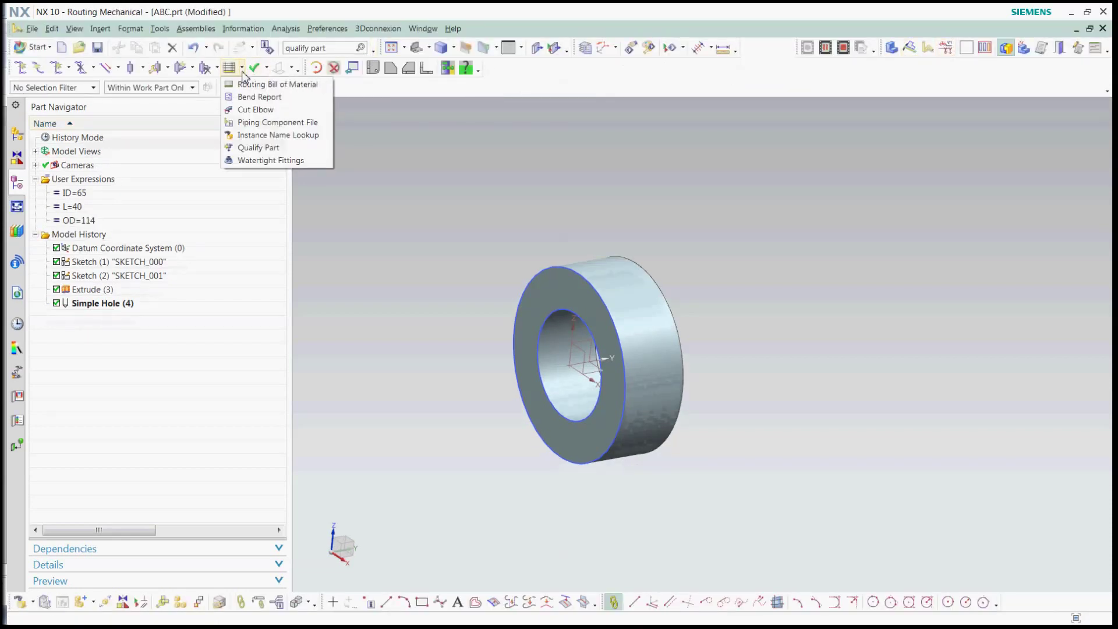
click(238, 148)
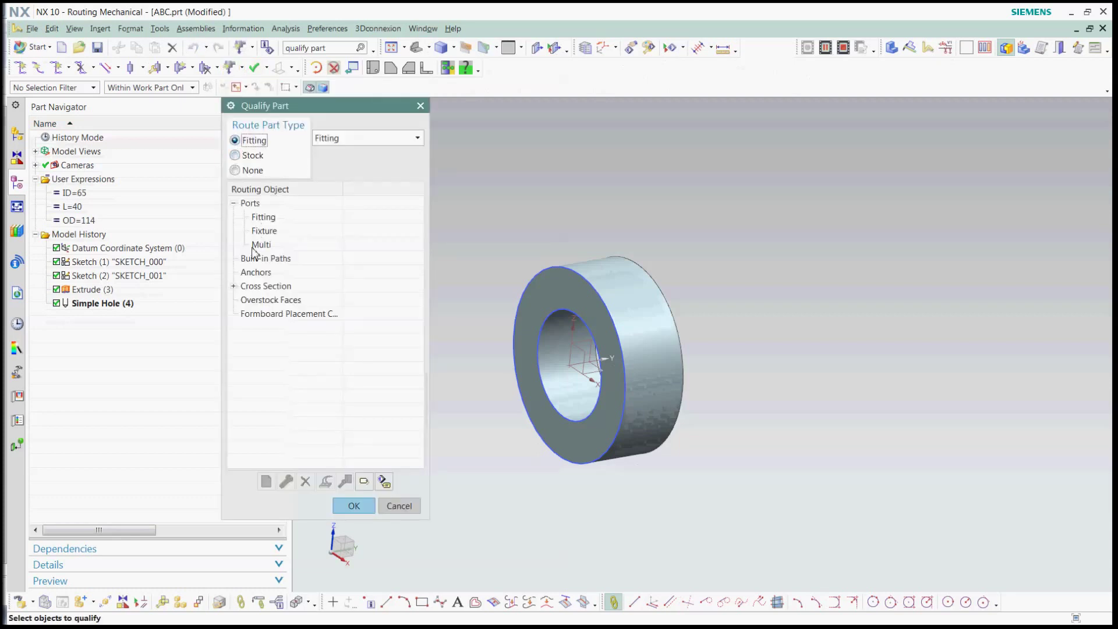
- Create a part anchor at the centre of the ring's front face
click(248, 272)
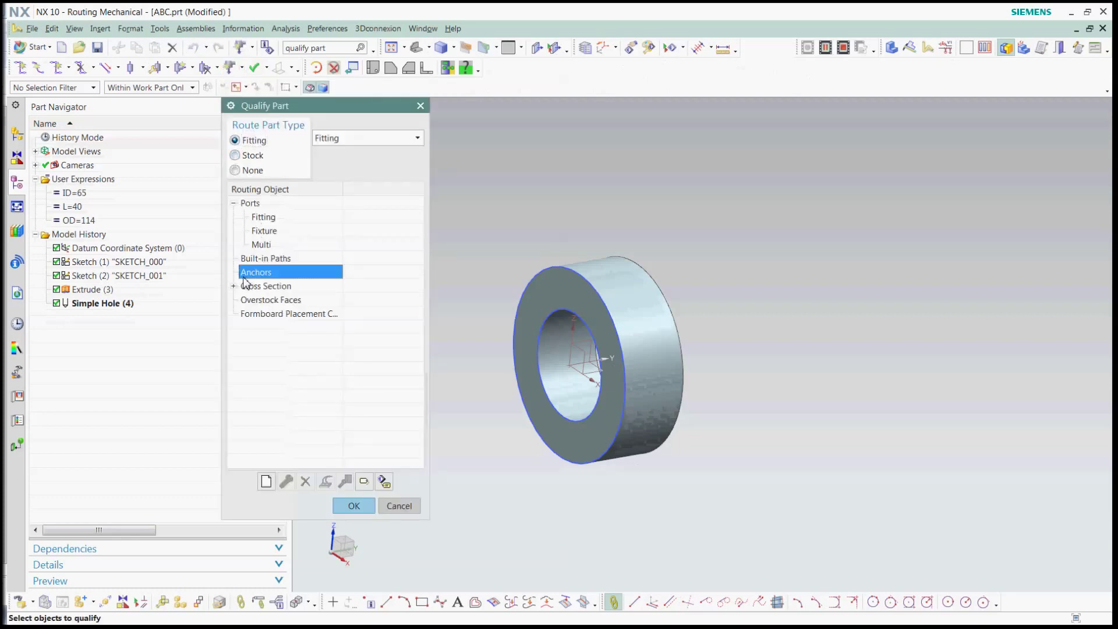
click(266, 481)
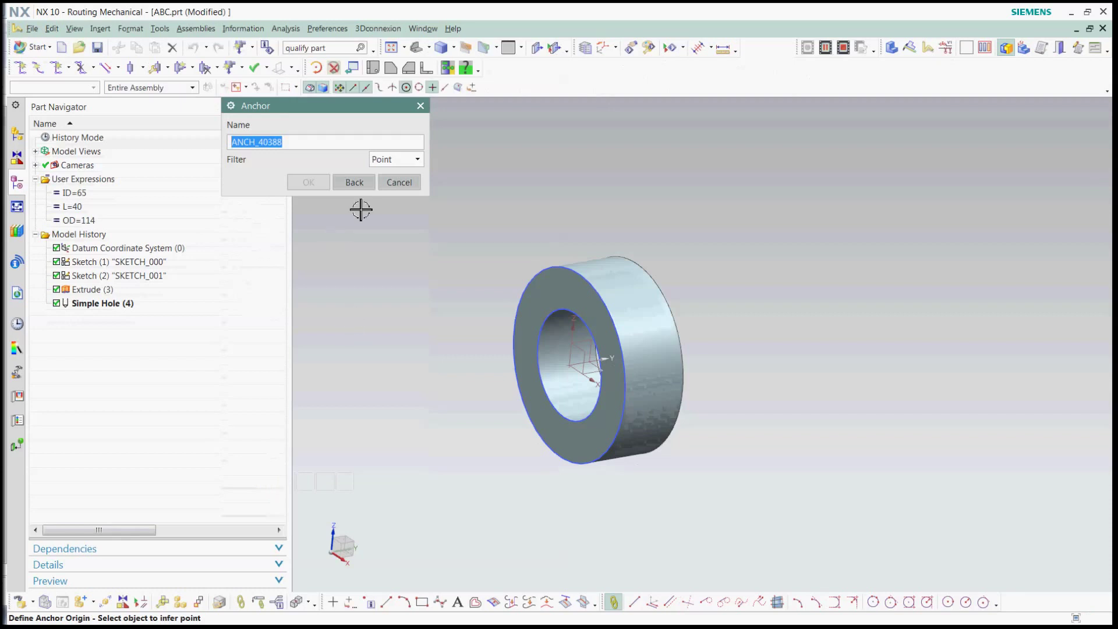
click(566, 372)
click(308, 183)
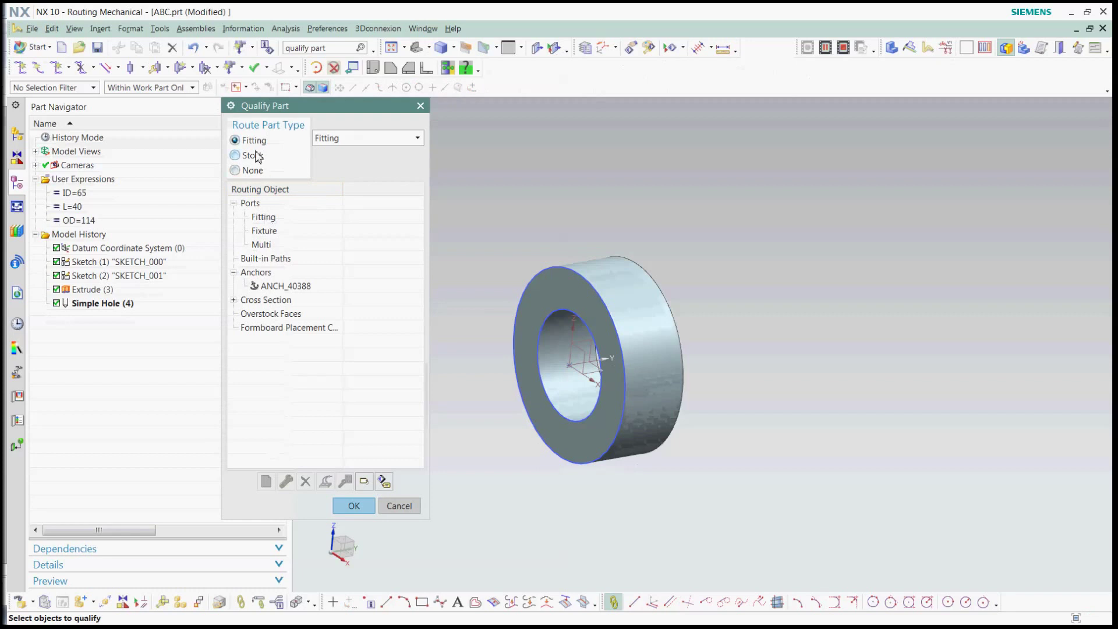
- Start a fitting port with flow direction In and place its origin on the part anchor
click(369, 146)
click(350, 151)
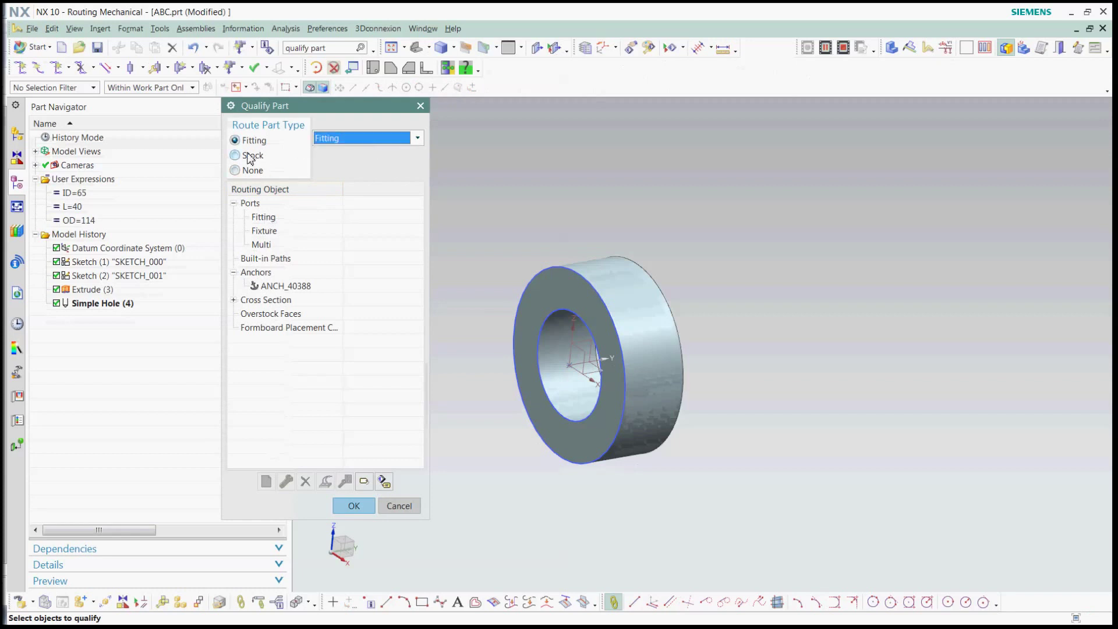
click(263, 218)
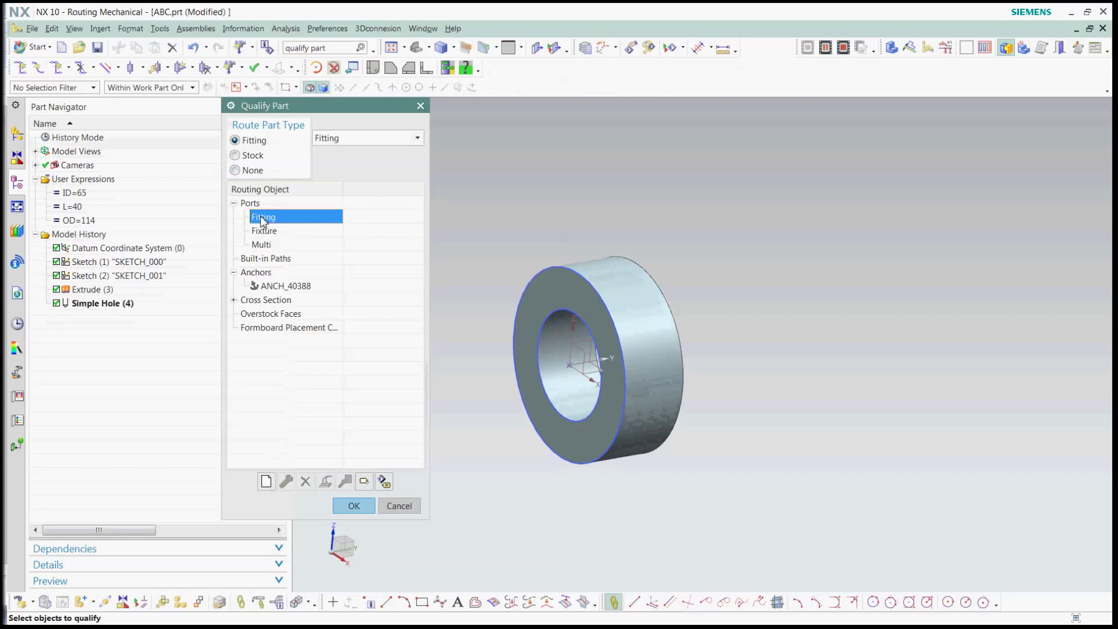
click(266, 482)
click(304, 144)
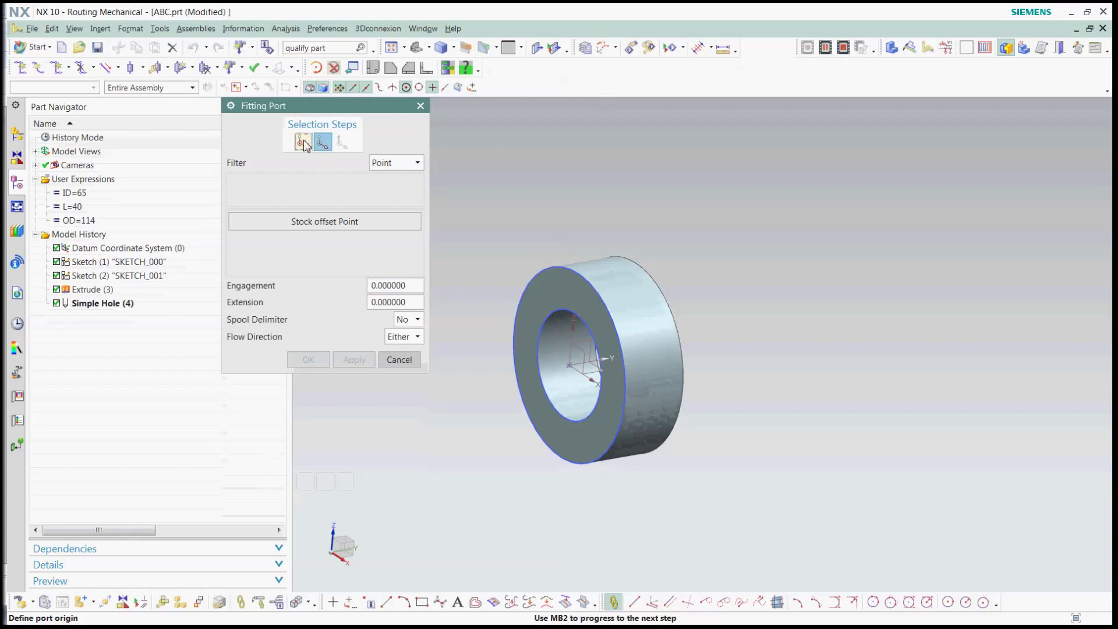
click(415, 338)
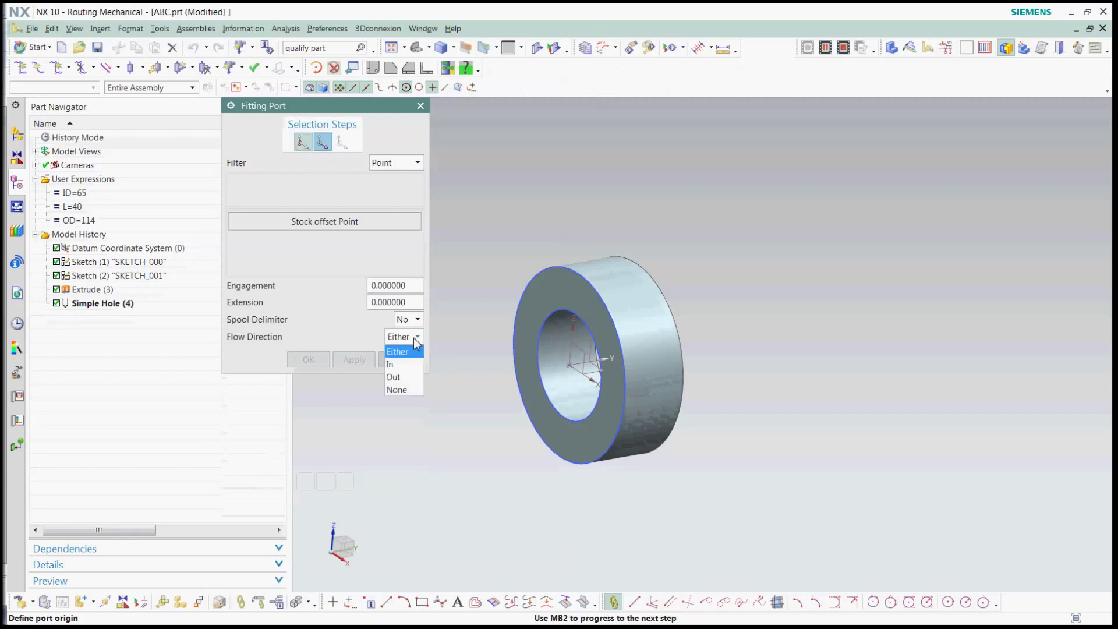
click(410, 365)
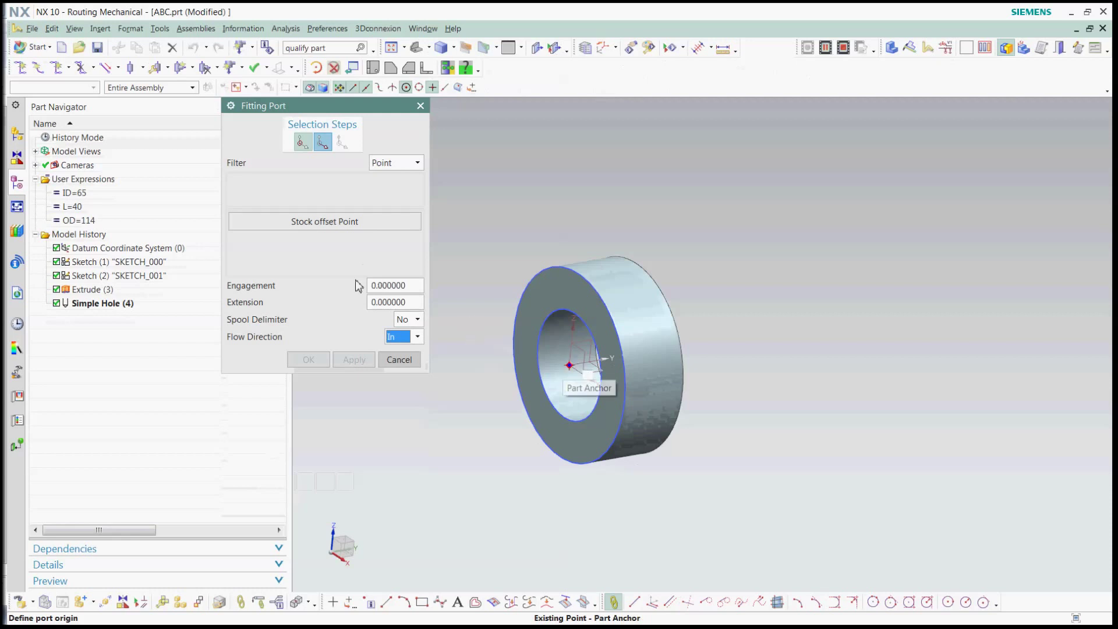
click(323, 143)
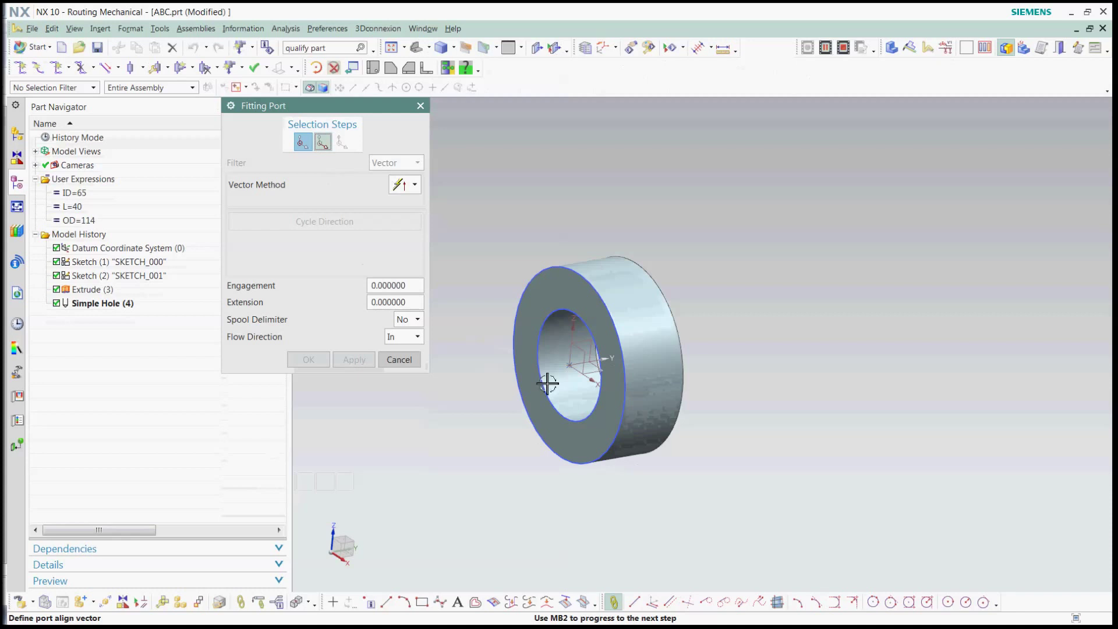
- Align the inlet port along -YC, pick the datum coordinate system's origin point for its rotation vector, and create the port
click(407, 185)
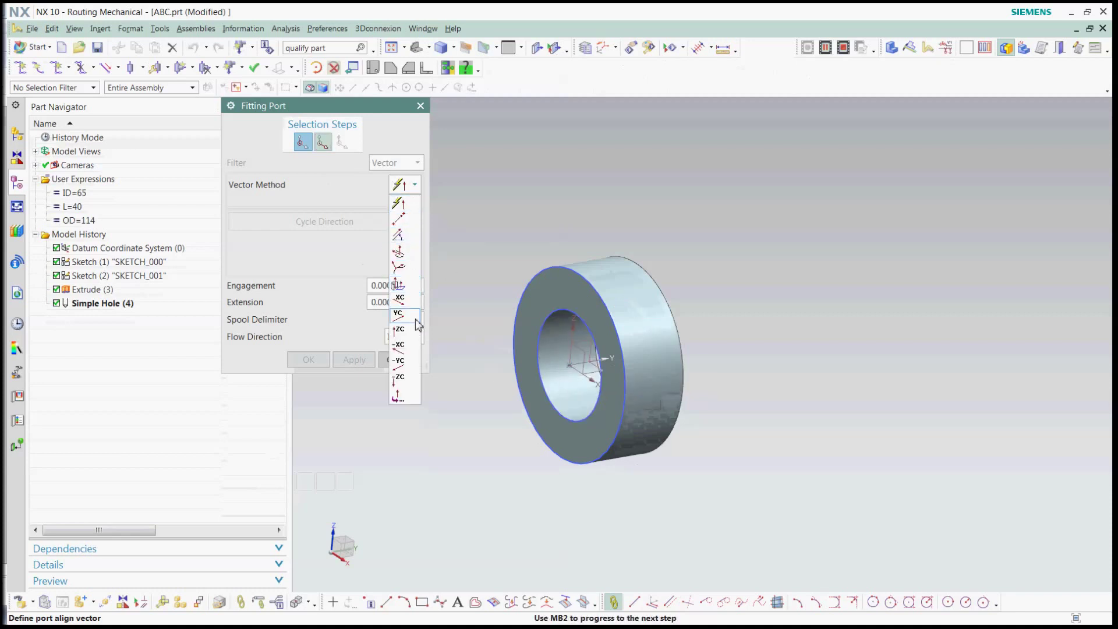
click(406, 363)
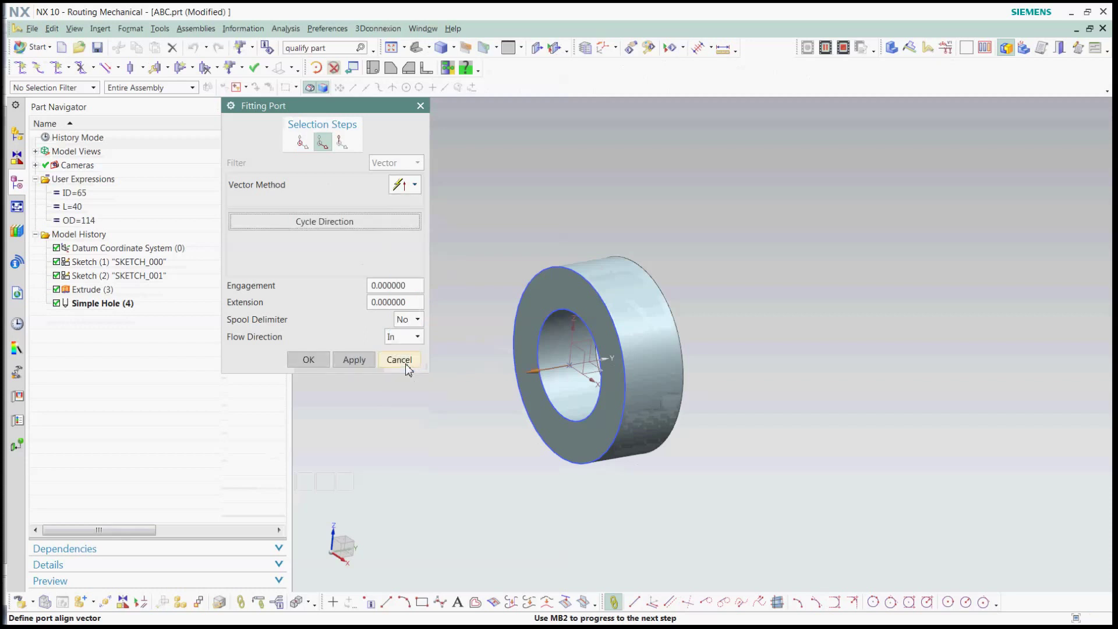
click(347, 143)
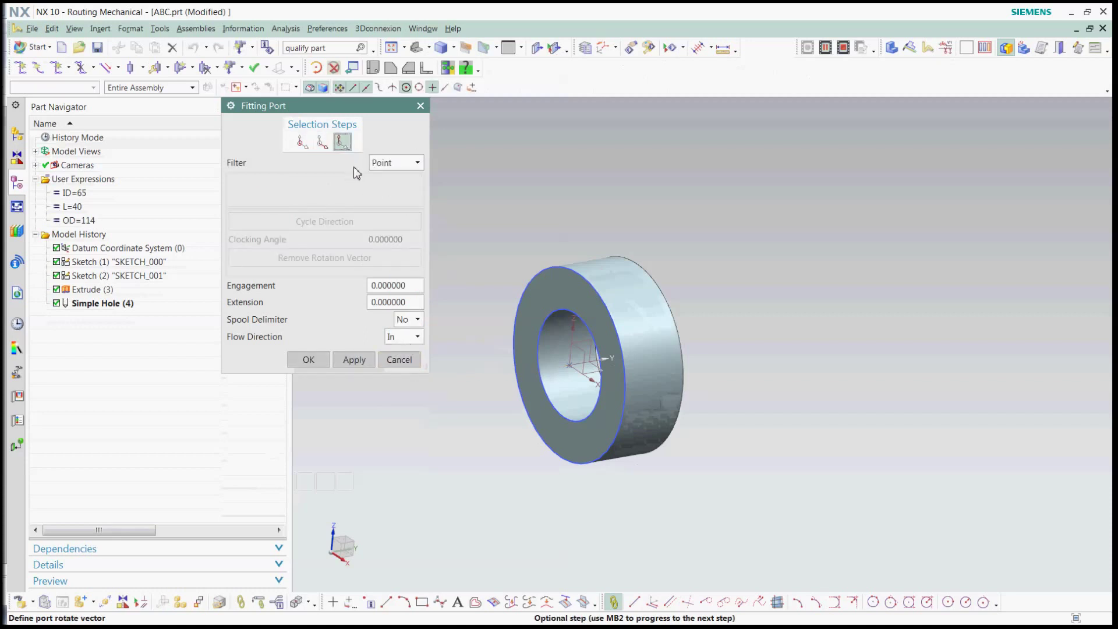
click(398, 166)
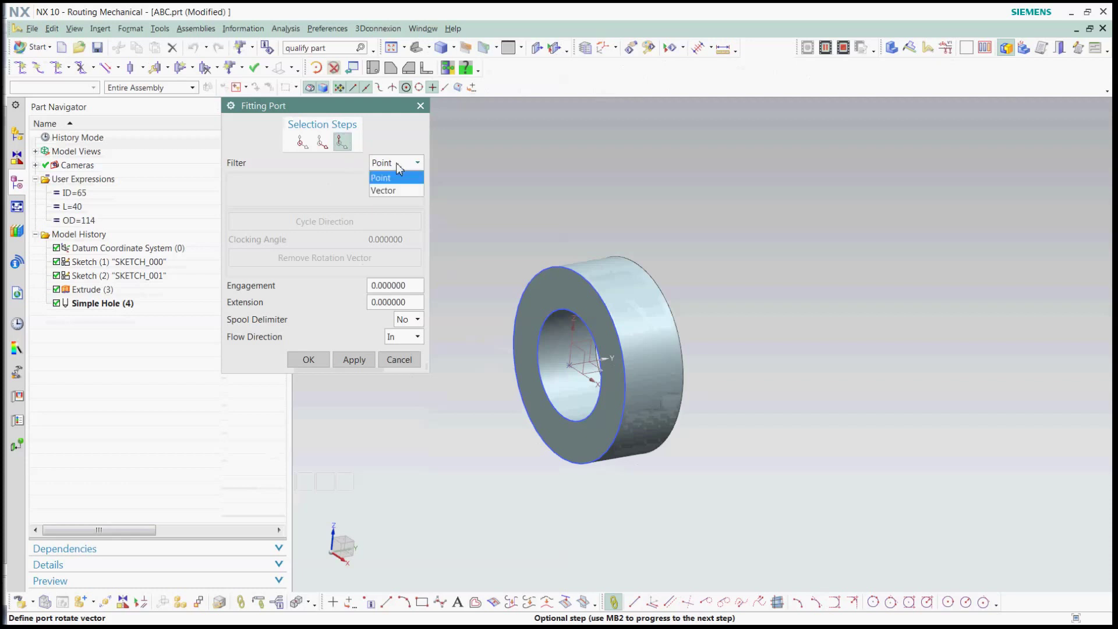
click(399, 168)
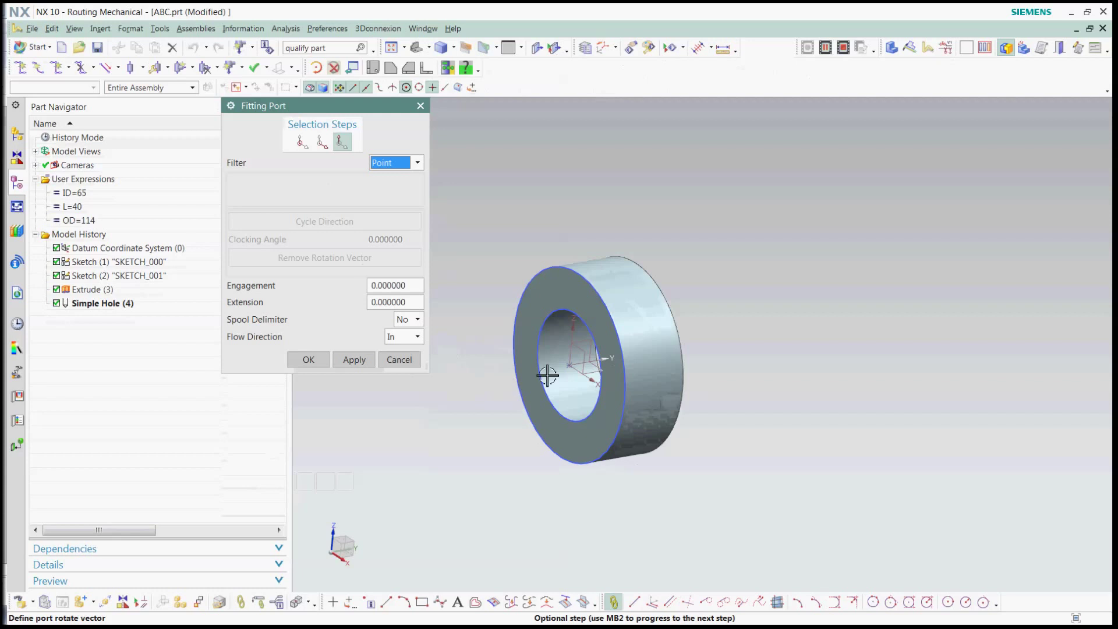
click(569, 366)
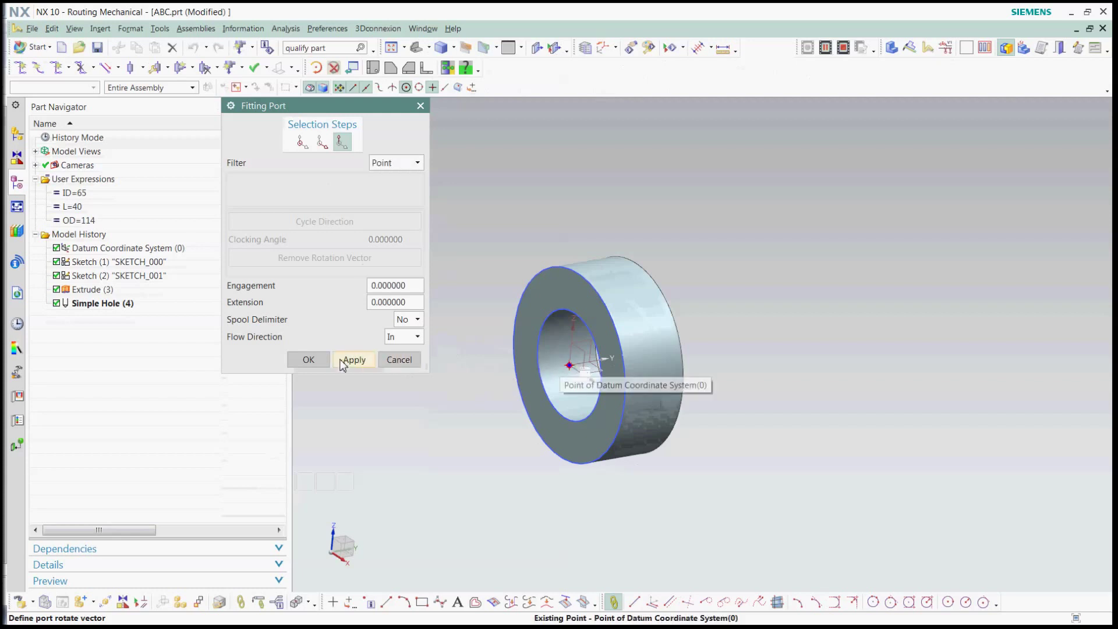
click(313, 361)
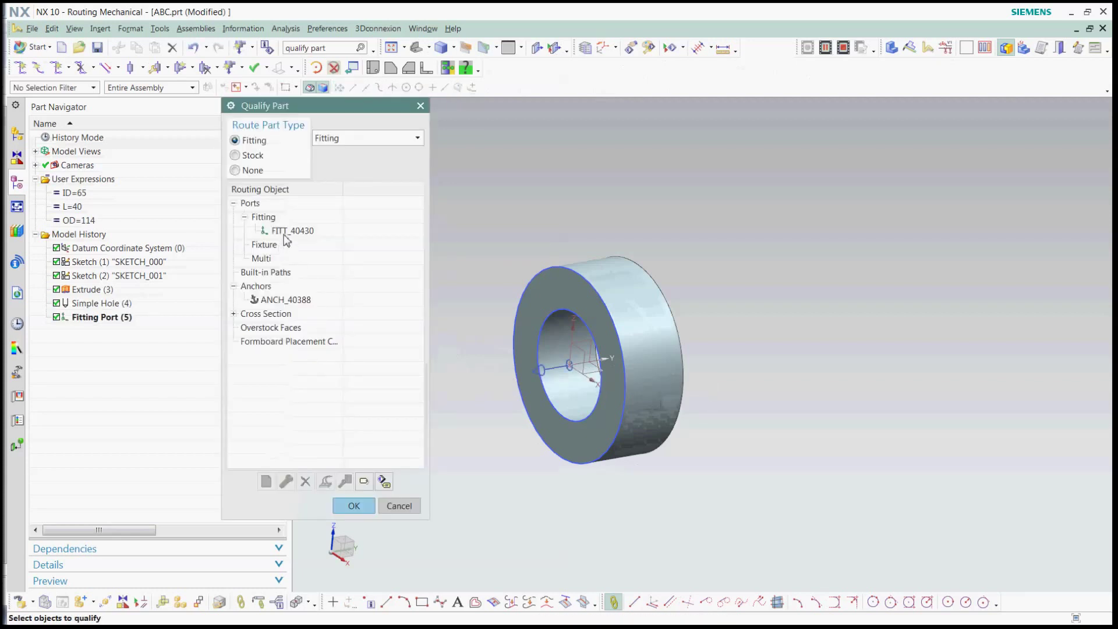
- Start a second fitting port with flow direction Out and its origin at the hole edge's centre on the ring's opposite face
click(264, 218)
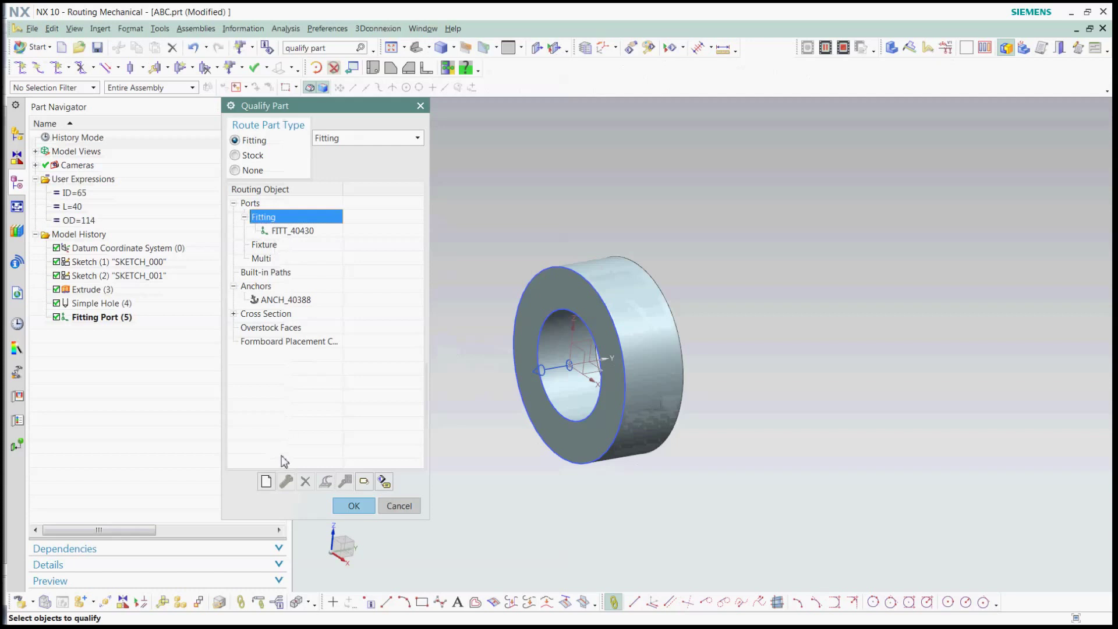
click(267, 481)
click(303, 140)
middle_drag(772, 424, 705, 466)
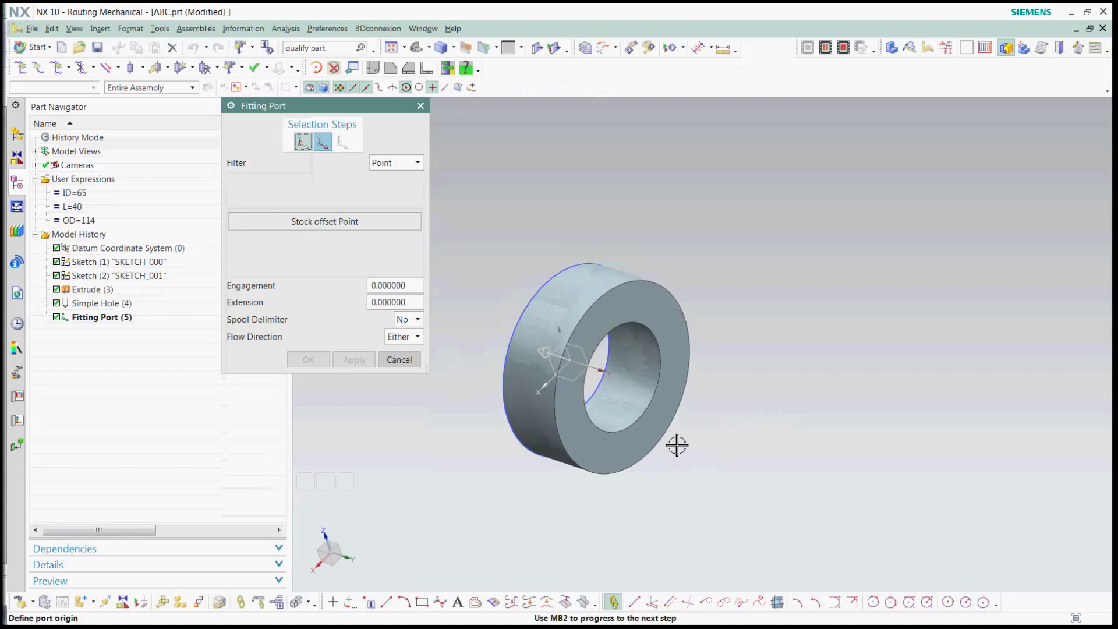
click(418, 338)
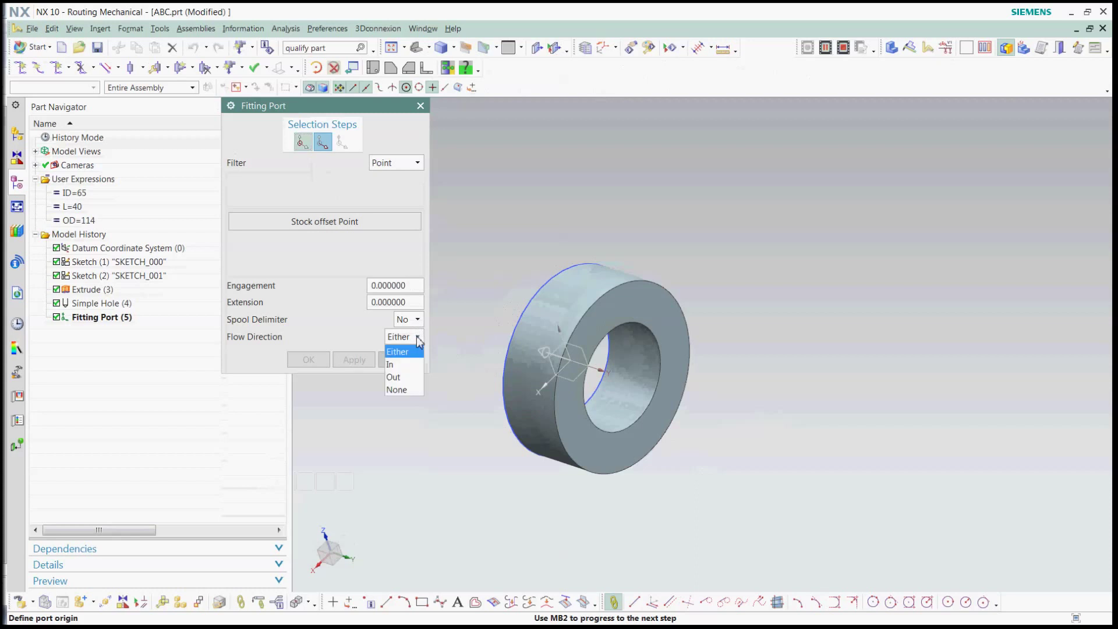
click(402, 376)
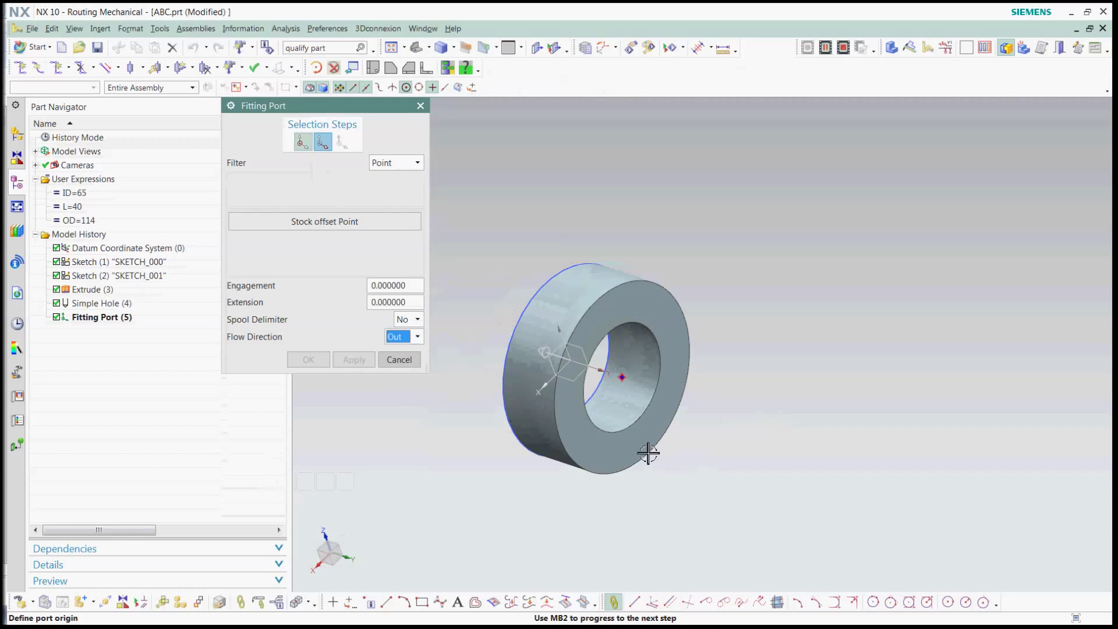
click(630, 430)
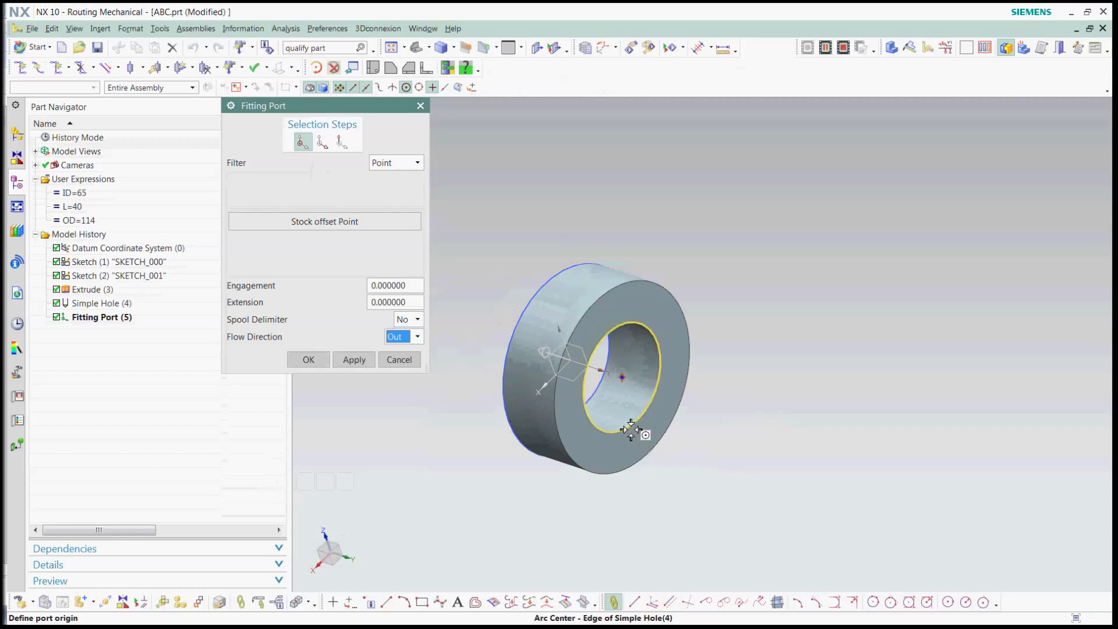
- Align the outlet port along YC, pick the hole's centre point for its rotation vector, and create the port
click(323, 143)
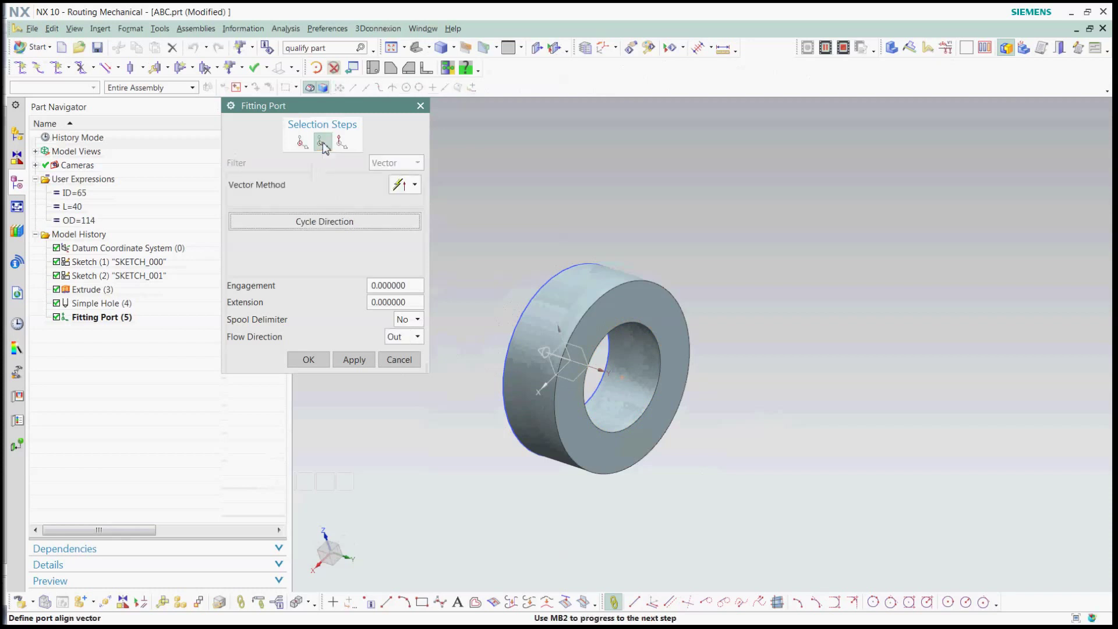
click(412, 185)
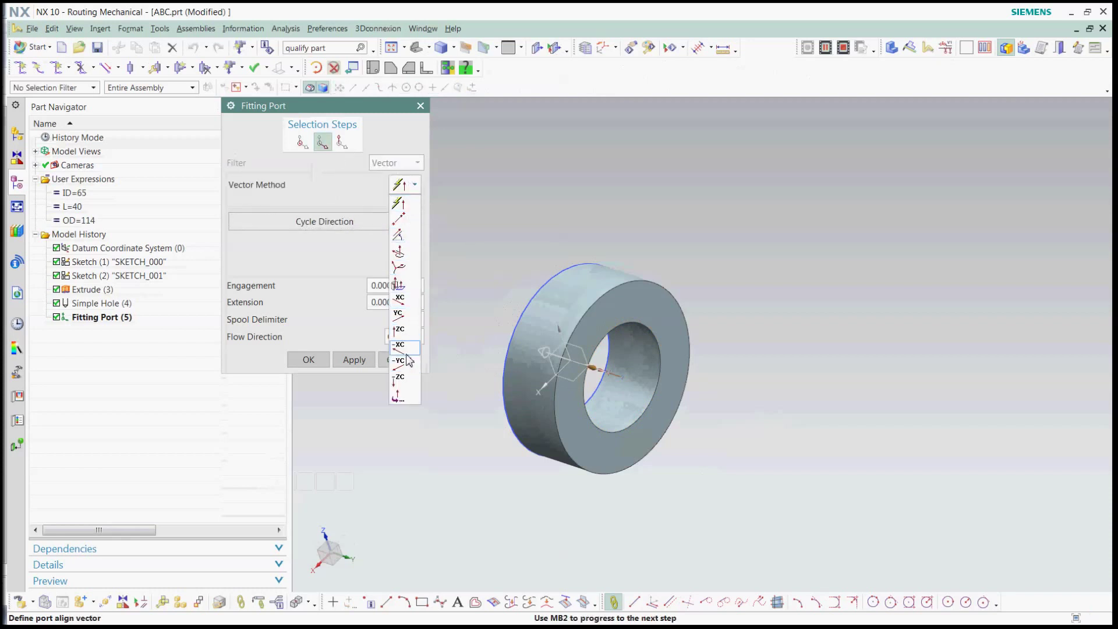
click(402, 316)
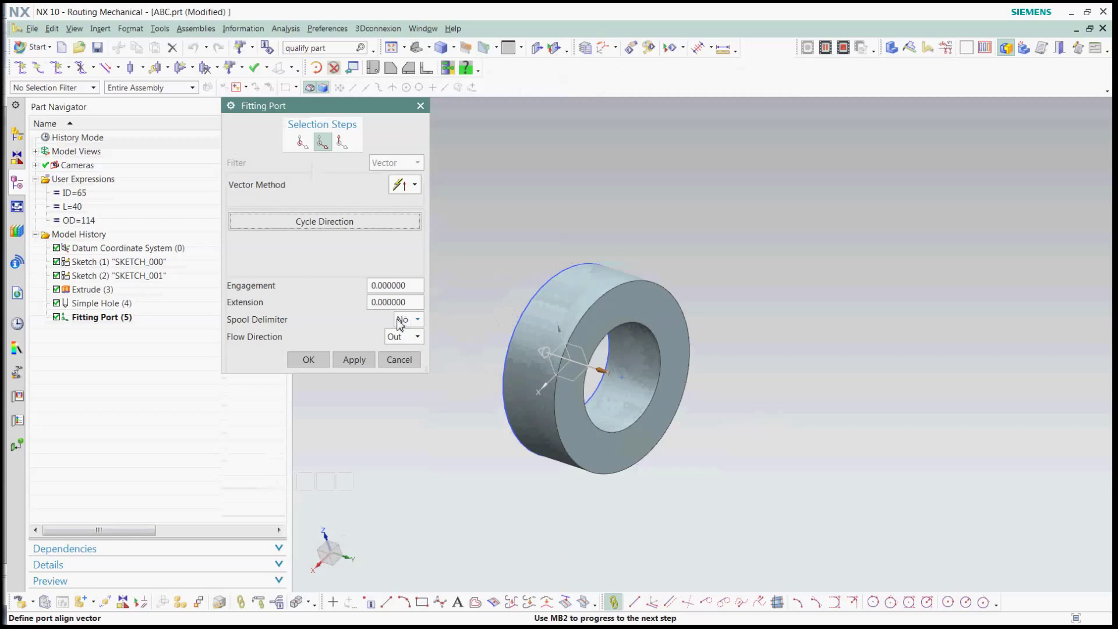
click(341, 141)
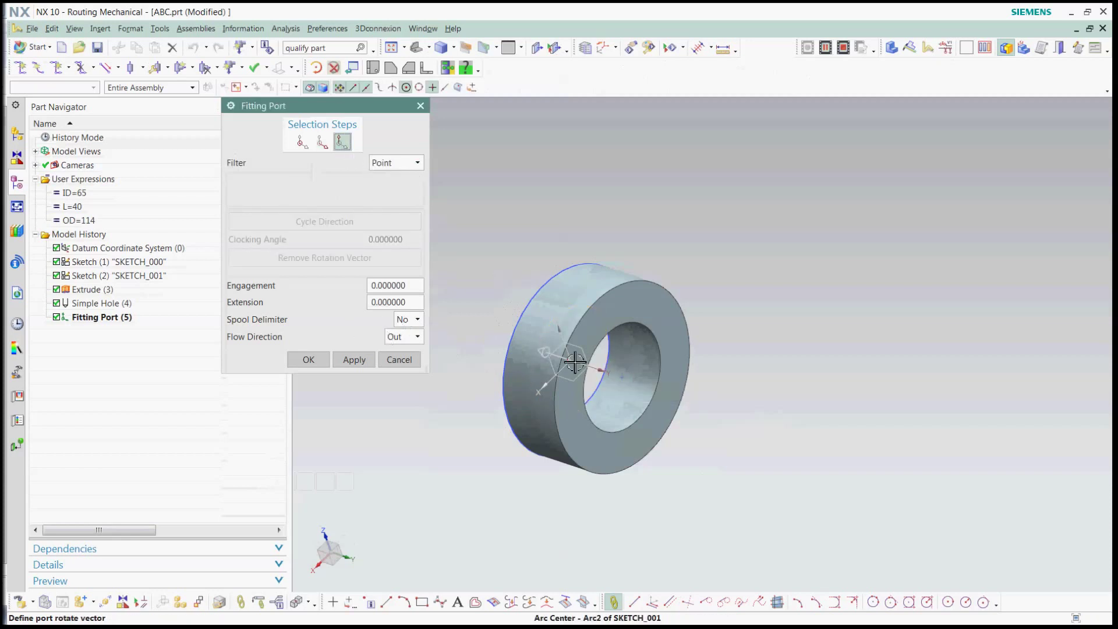
click(624, 378)
click(317, 361)
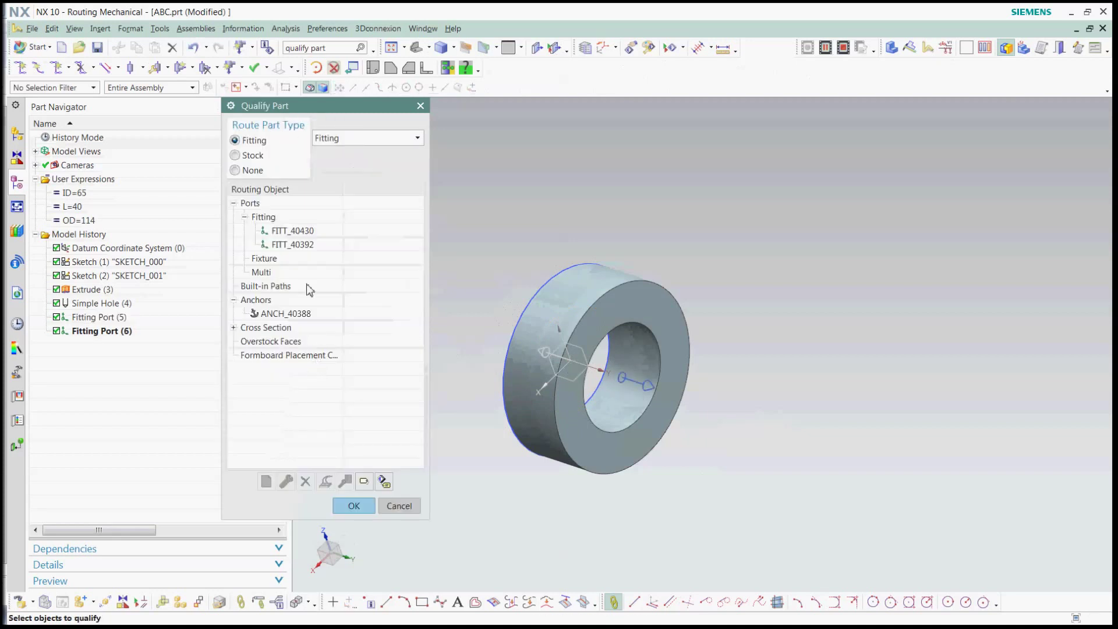
- Check the inlet and outlet ports by highlighting each in turn, and finish qualifying the part as a fitting
click(300, 232)
click(305, 247)
click(303, 232)
click(307, 246)
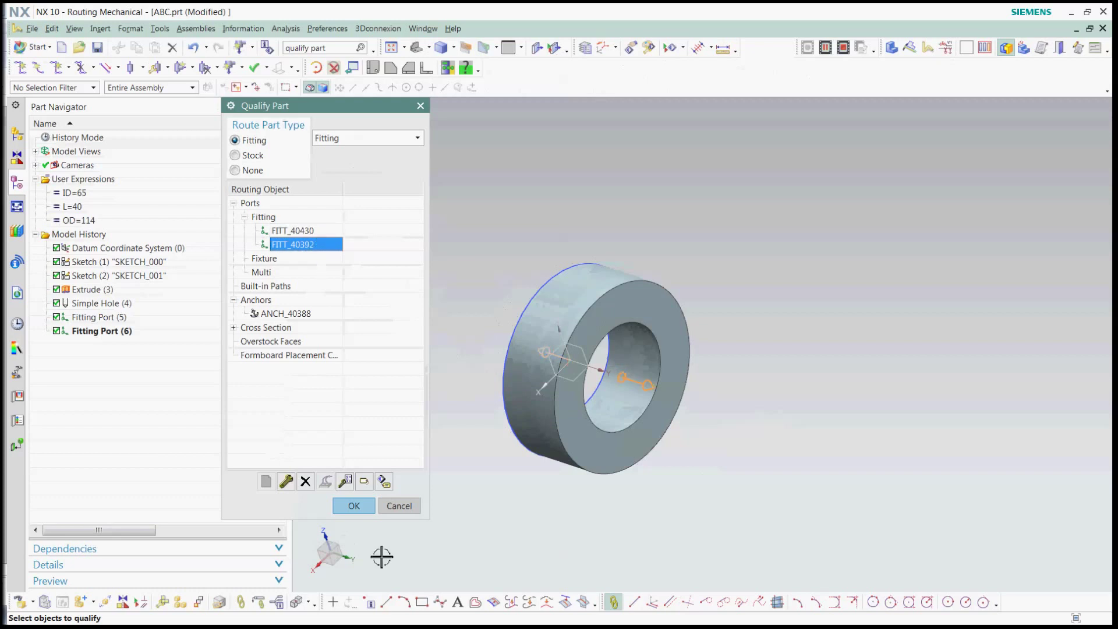
click(353, 506)
middle_drag(425, 487, 502, 534)
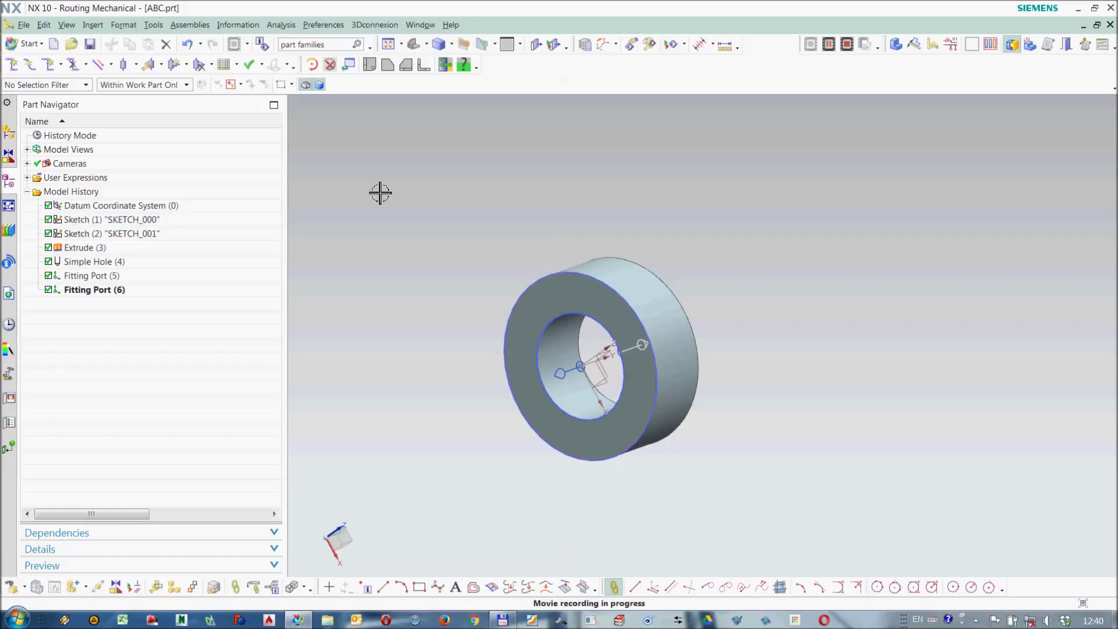
- Open Part Families and turn off the Importable Part Family Template setting, accepting the transferable status change
click(154, 24)
click(181, 146)
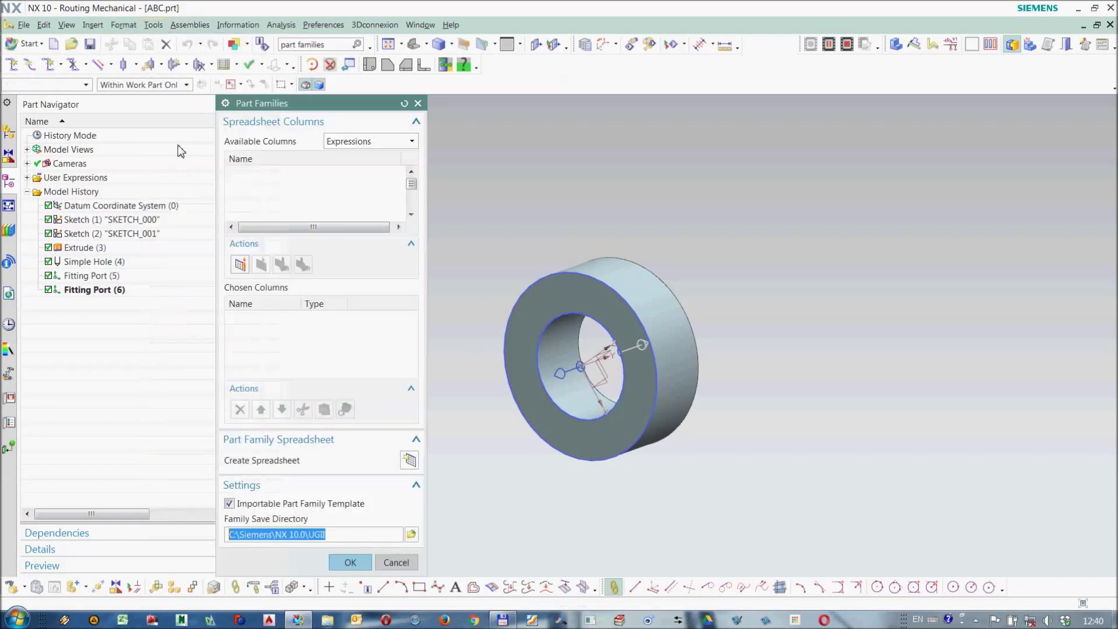
click(253, 176)
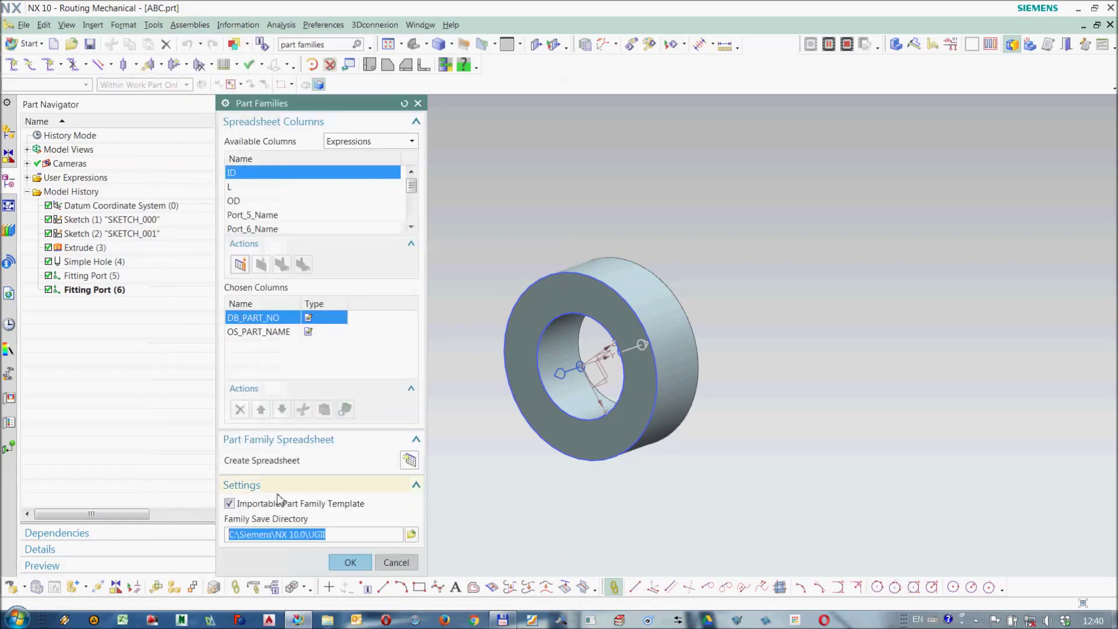
click(277, 503)
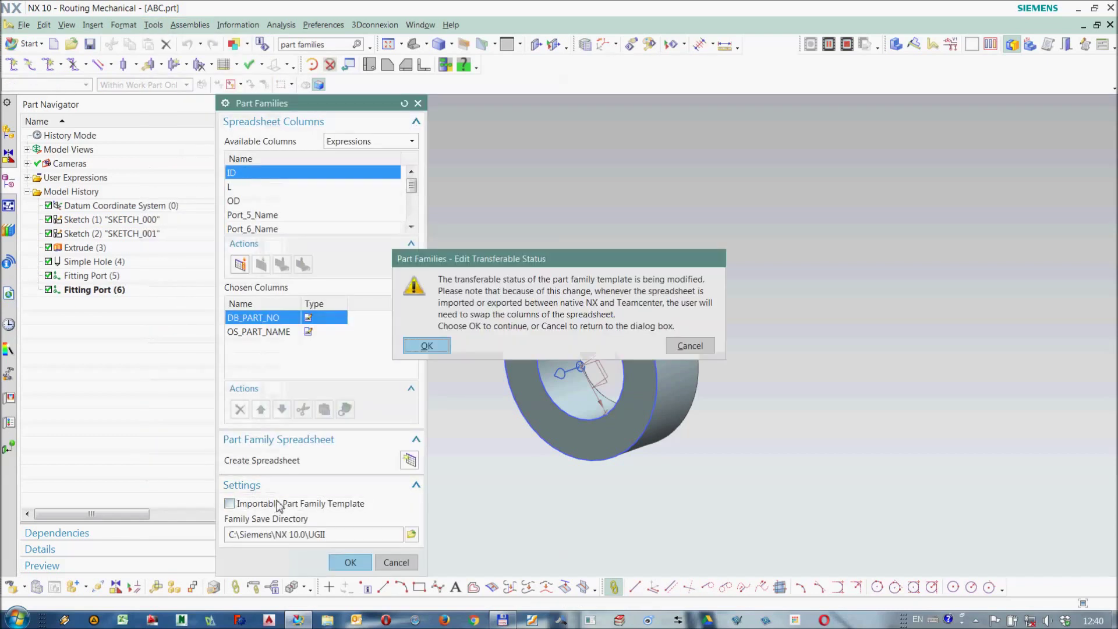
click(423, 347)
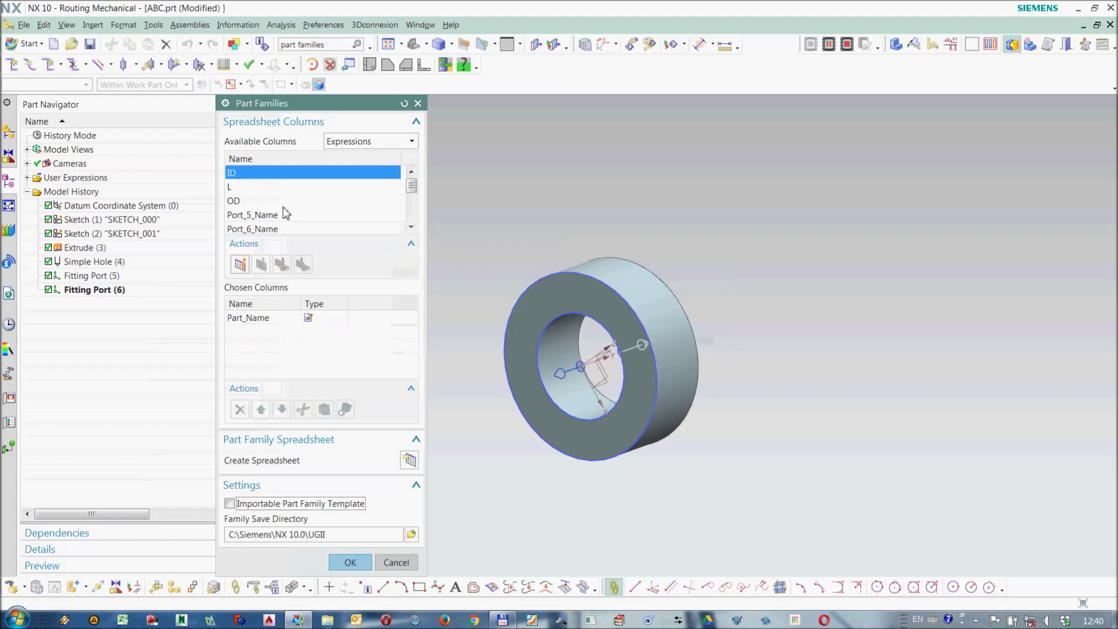
- Add the expressions OD, ID and L as part family spreadsheet columns, in that order
click(245, 200)
click(240, 265)
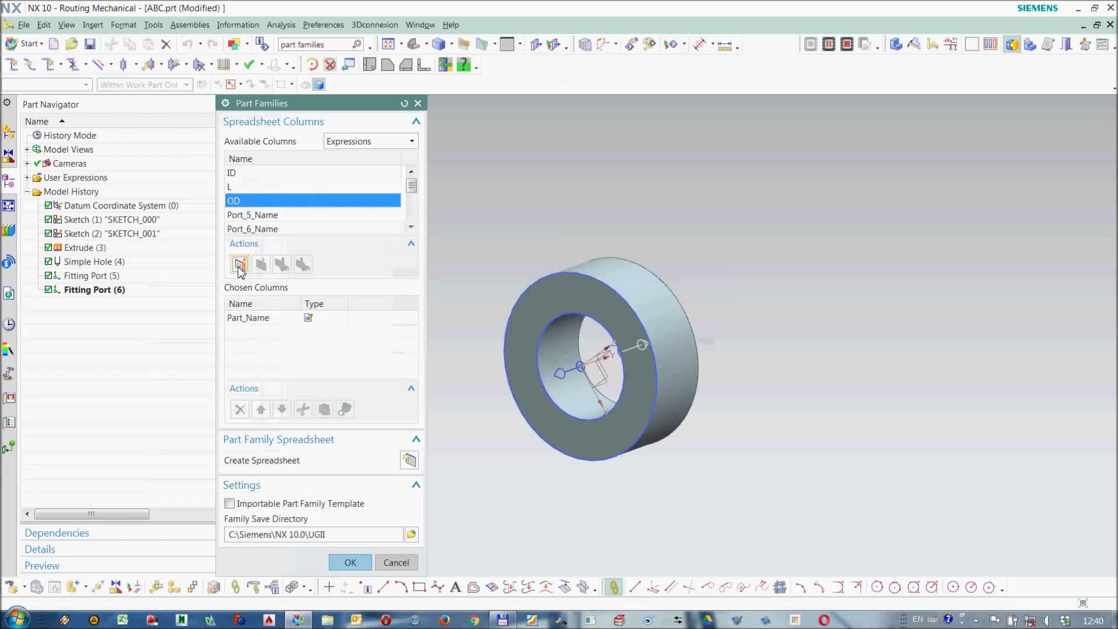
click(250, 174)
click(240, 264)
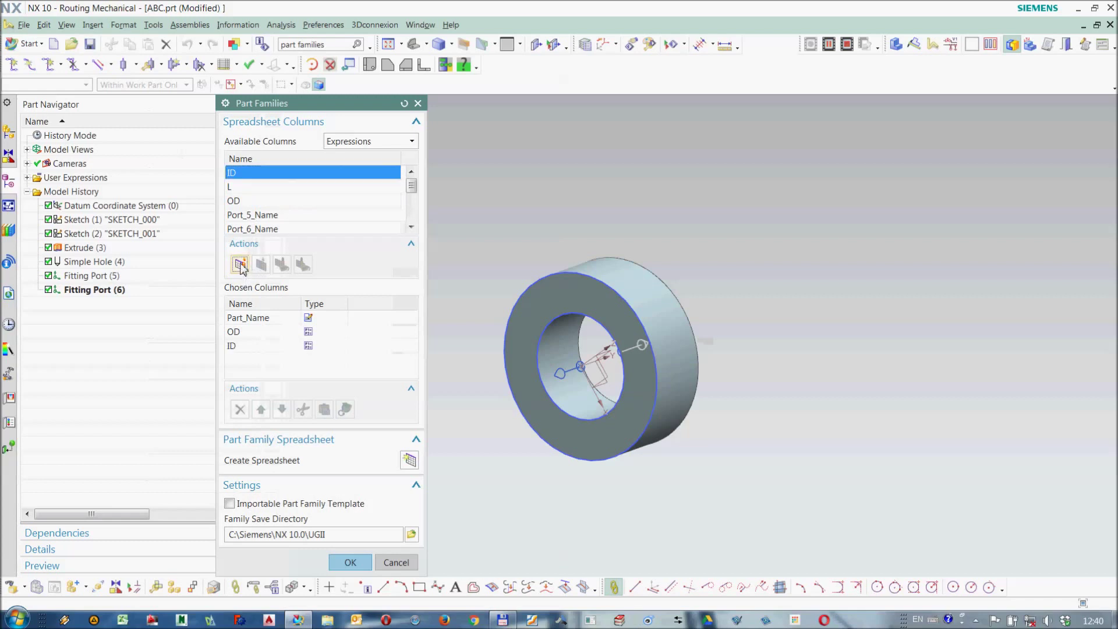
click(240, 187)
click(239, 265)
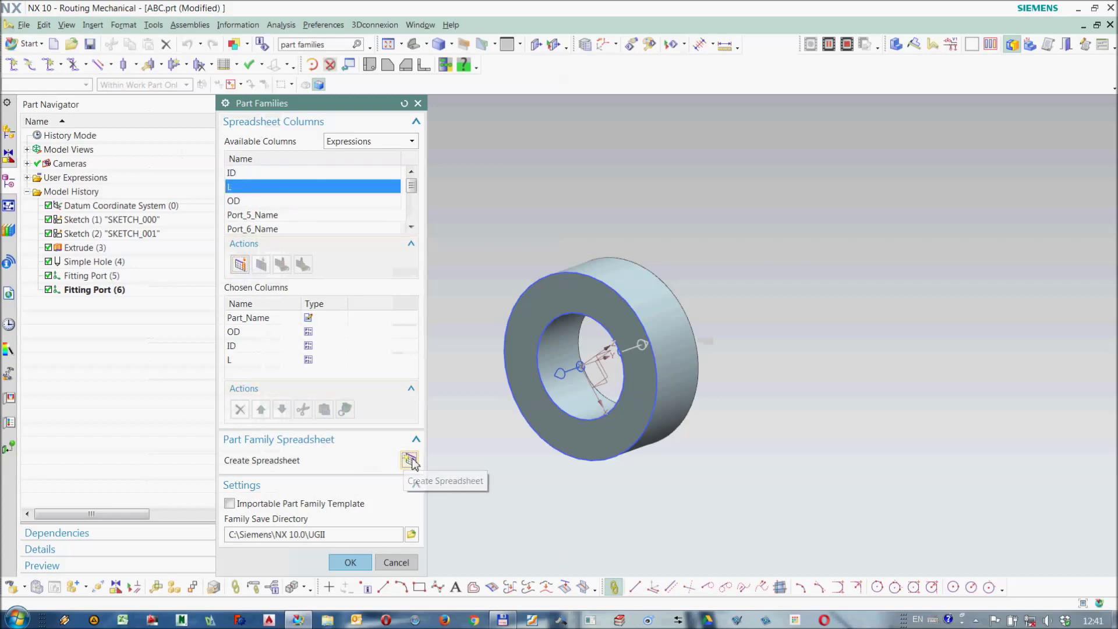
- Create the part family spreadsheet and name its three members ABC1, ABC2 and ABC3 in the Part_Name column
click(410, 459)
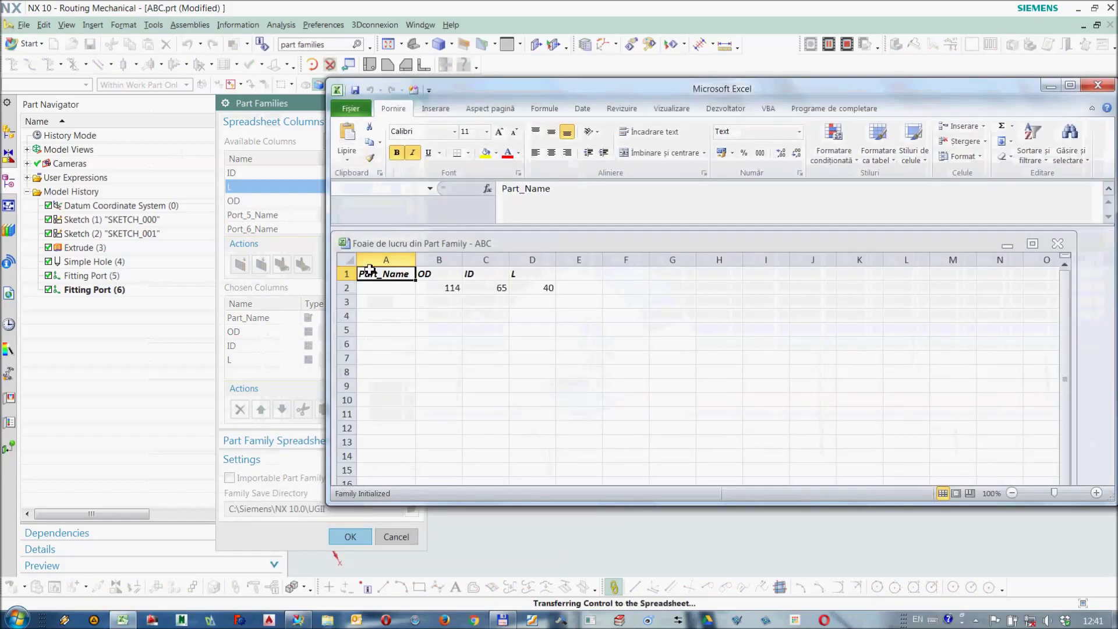
click(375, 291)
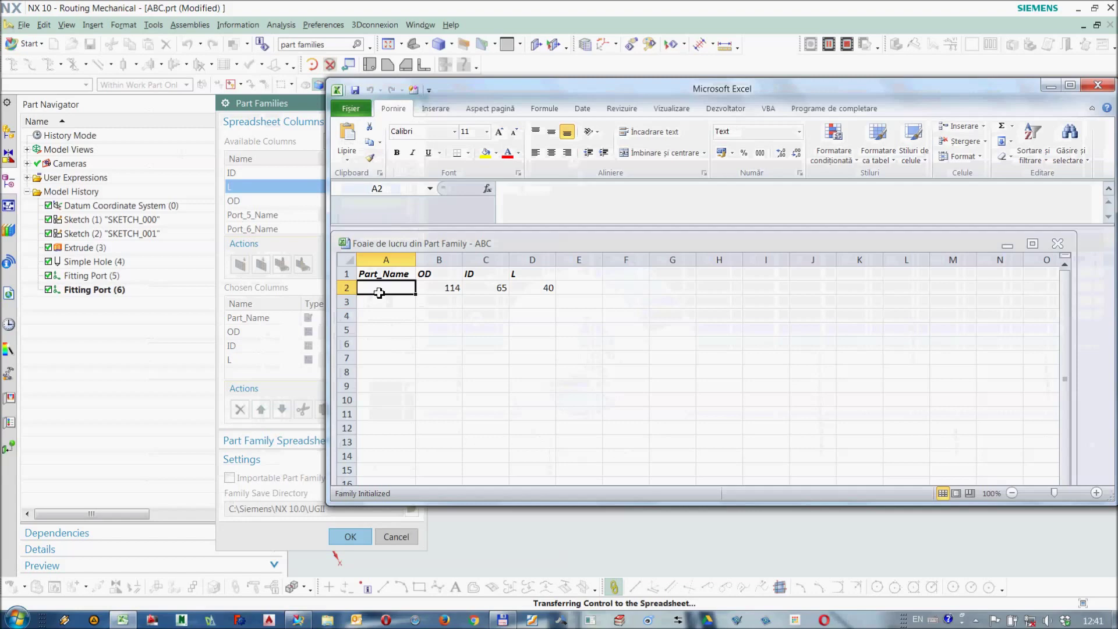
text(ABC)
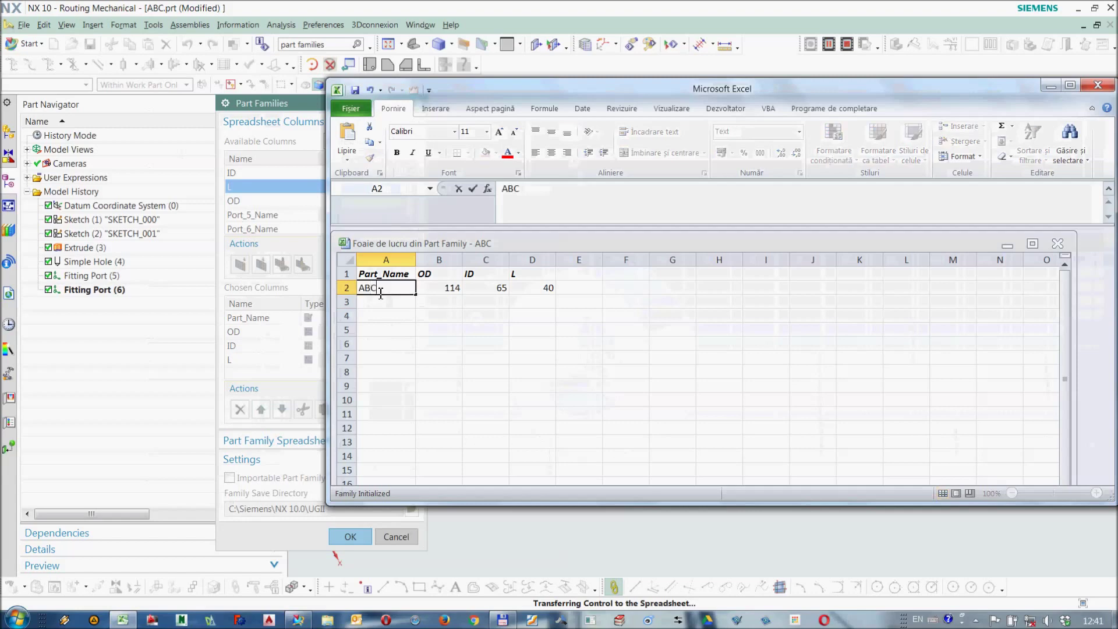
text(1)
key(Return)
text(A)
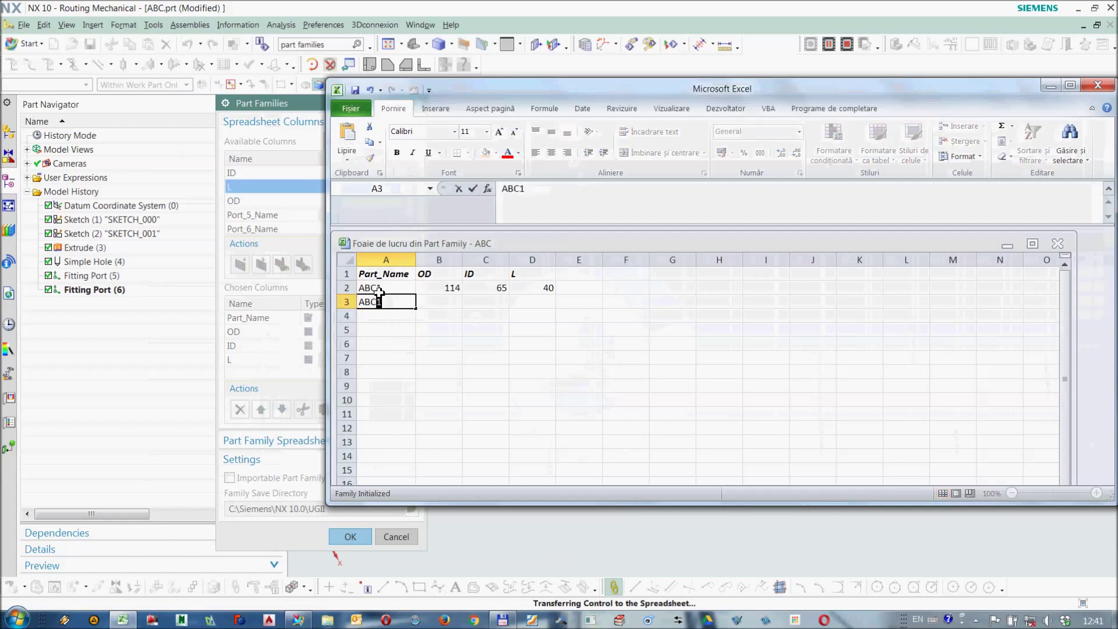
text(BC2)
key(Return)
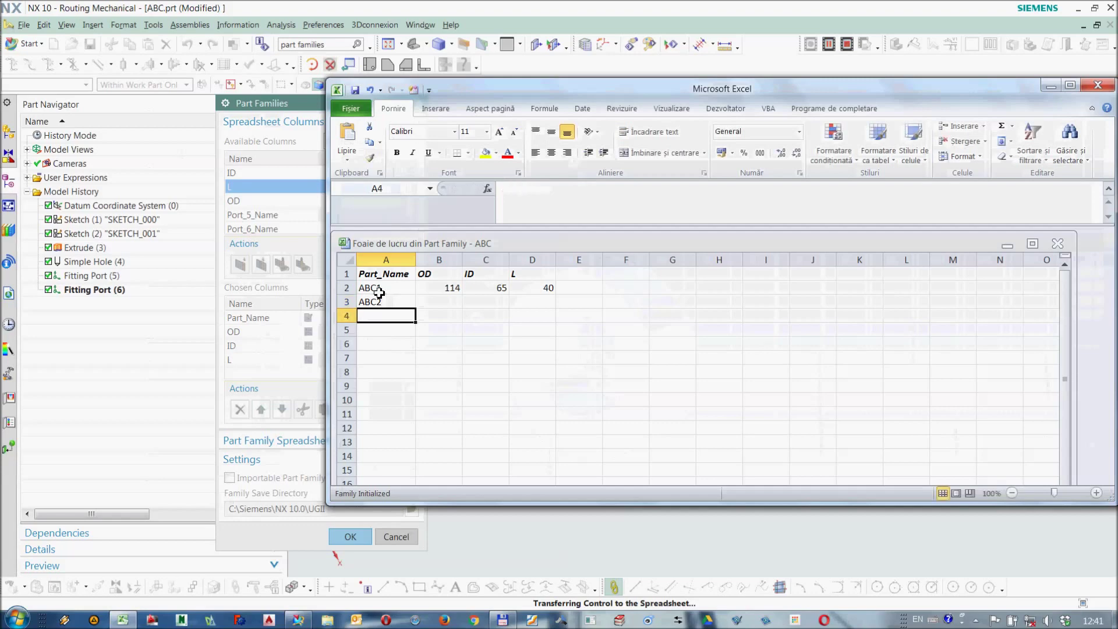
text(ABC3)
key(Return)
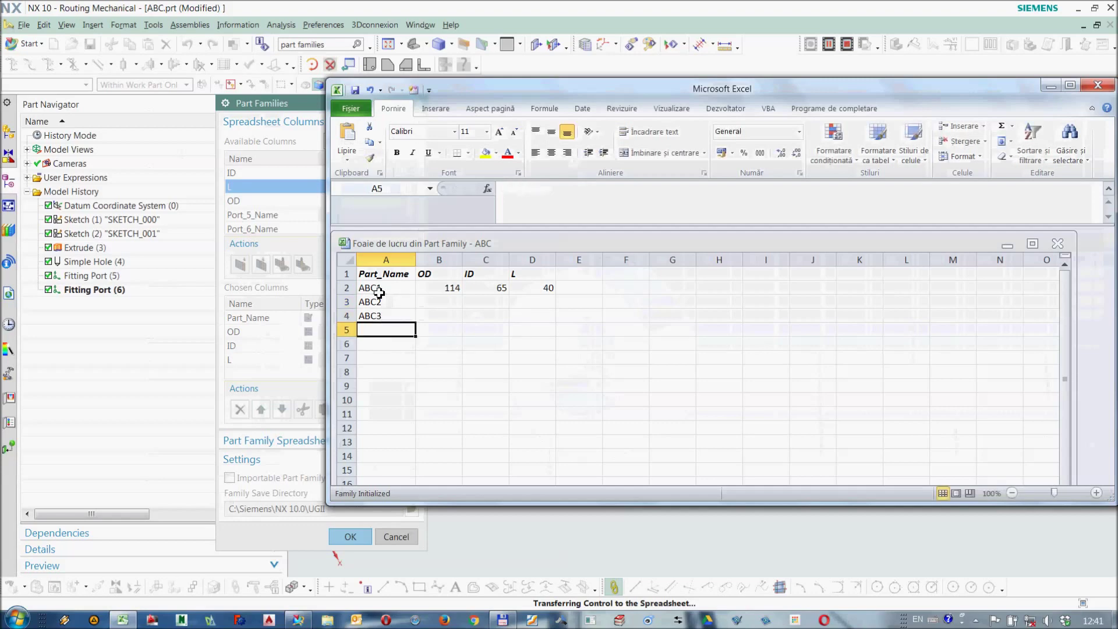
- Set the OD values to 130 for ABC2 and 150 for ABC3
click(446, 303)
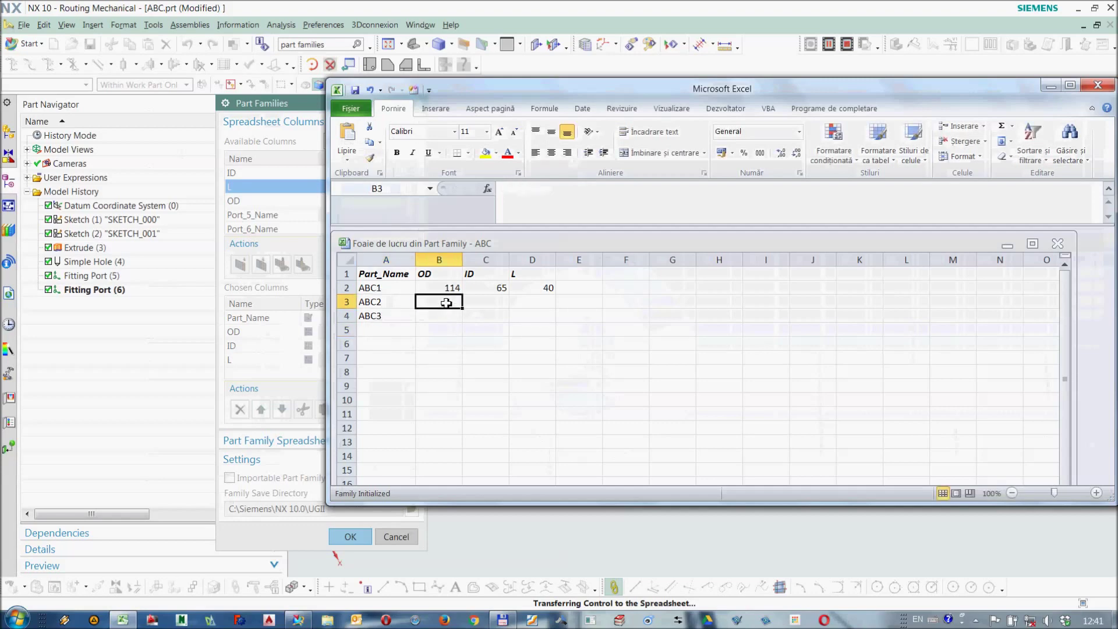
text(130)
key(Return)
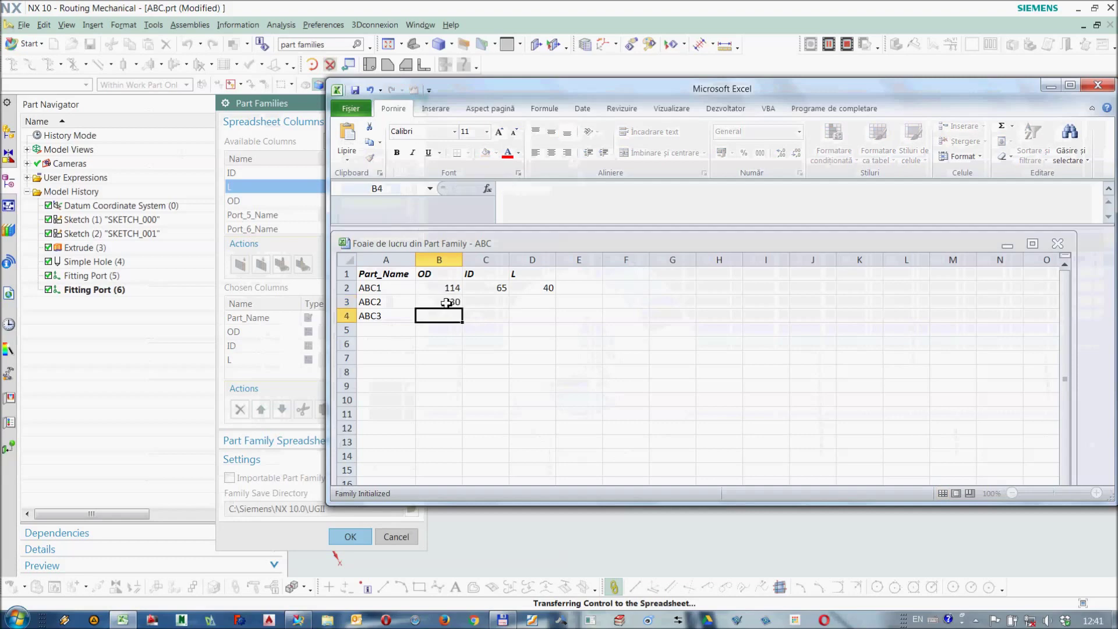
text(150)
key(Return)
- Set the ID values to 70 for ABC2 and 75 for ABC3
click(477, 307)
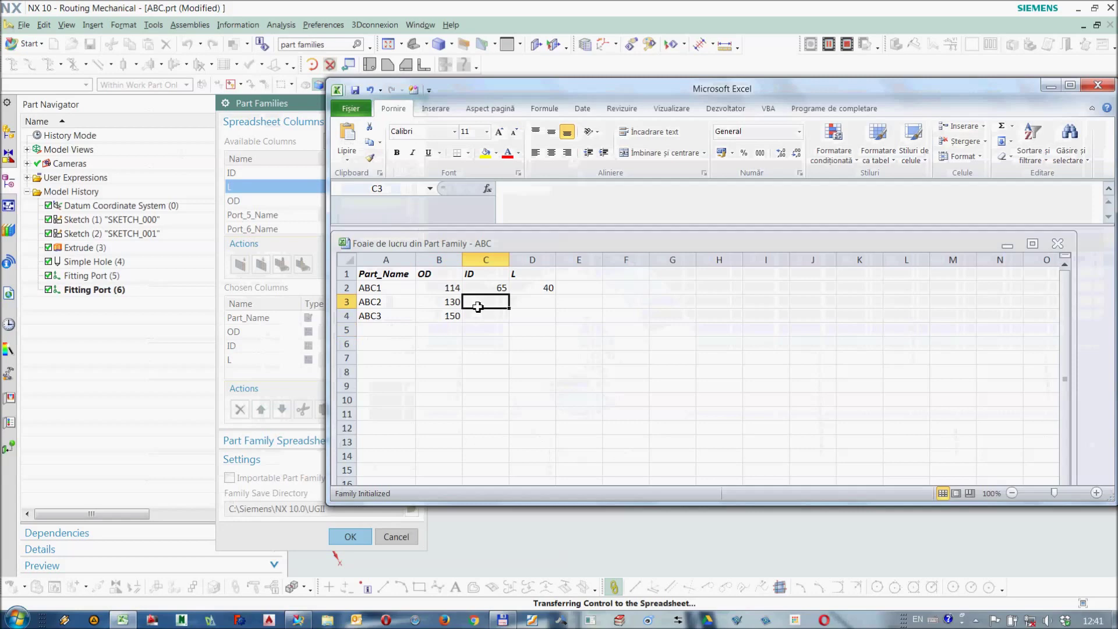
text(70)
key(Return)
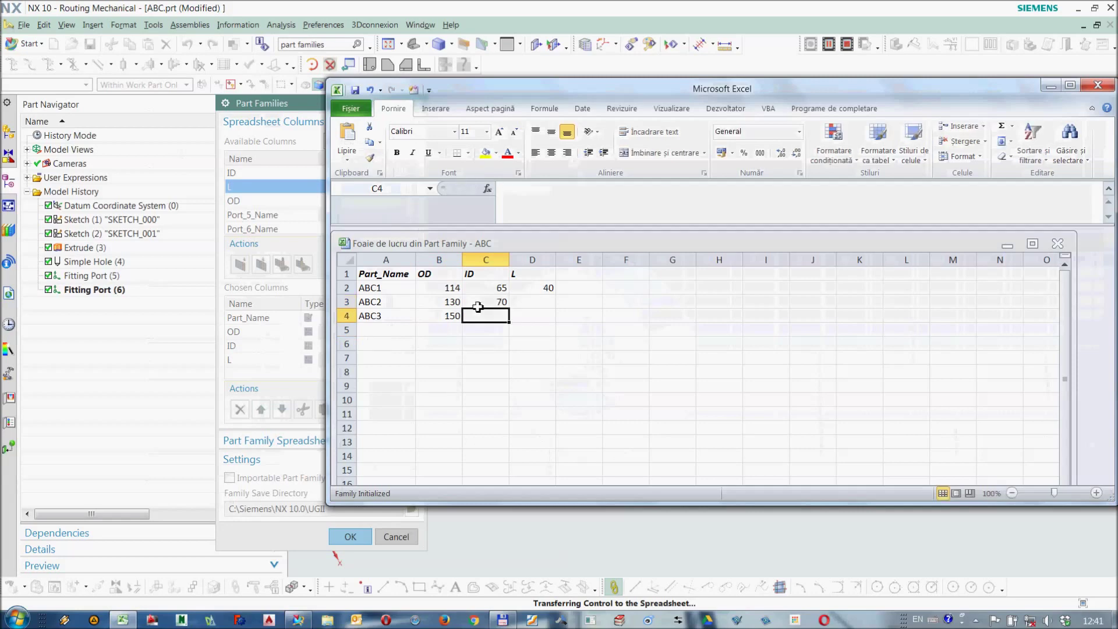
text(75)
key(Return)
- Set the L value to 30 for both ABC2 and ABC3
click(537, 301)
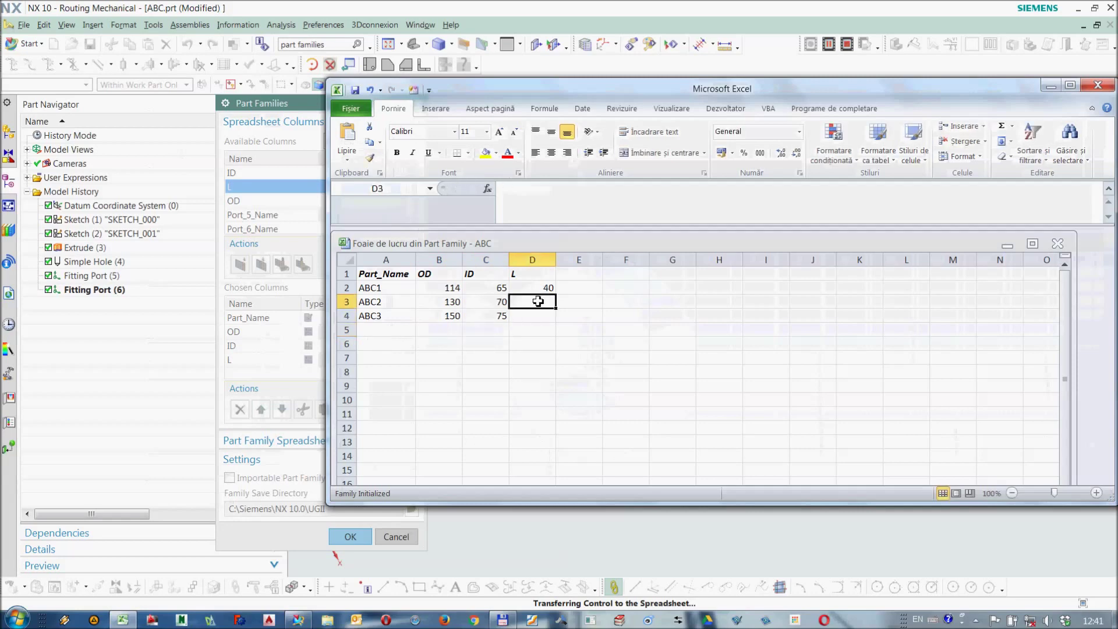
text(30)
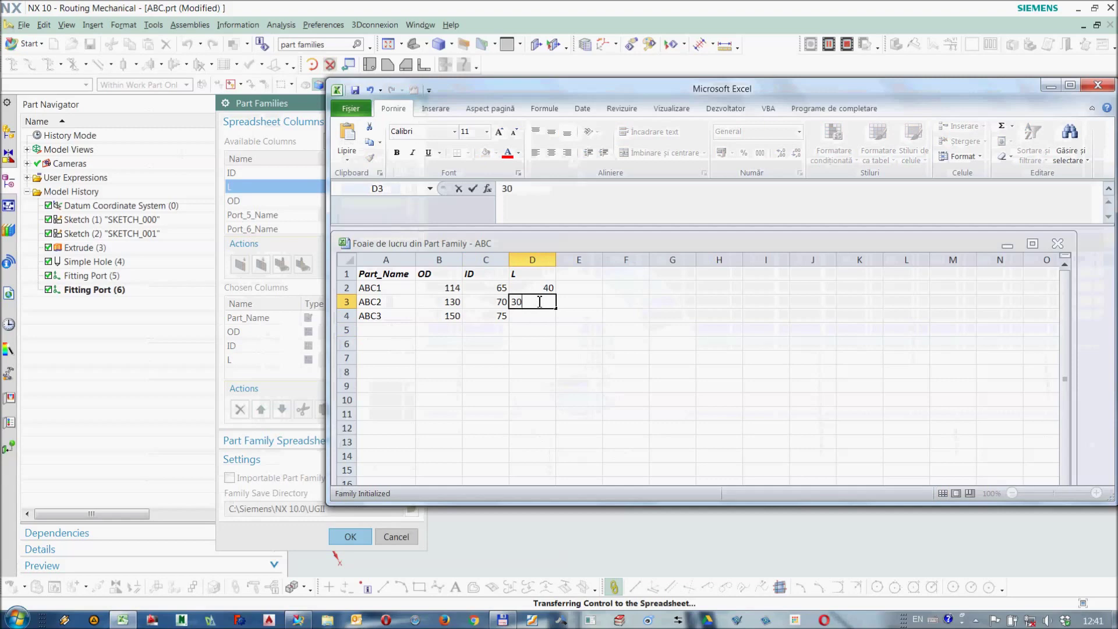
key(Return)
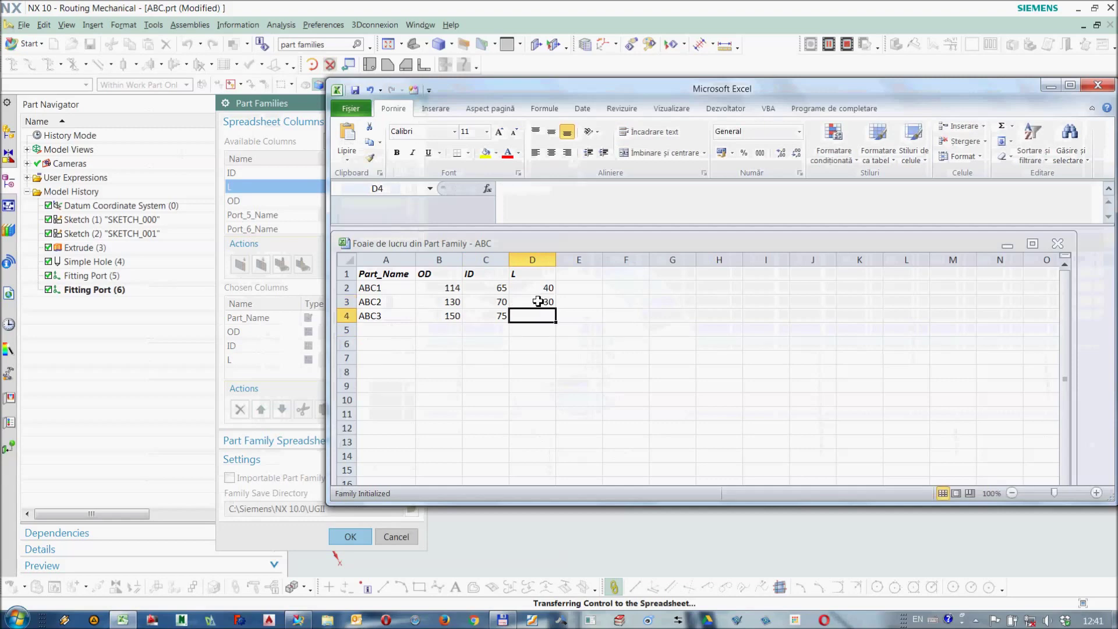
text(30)
key(Return)
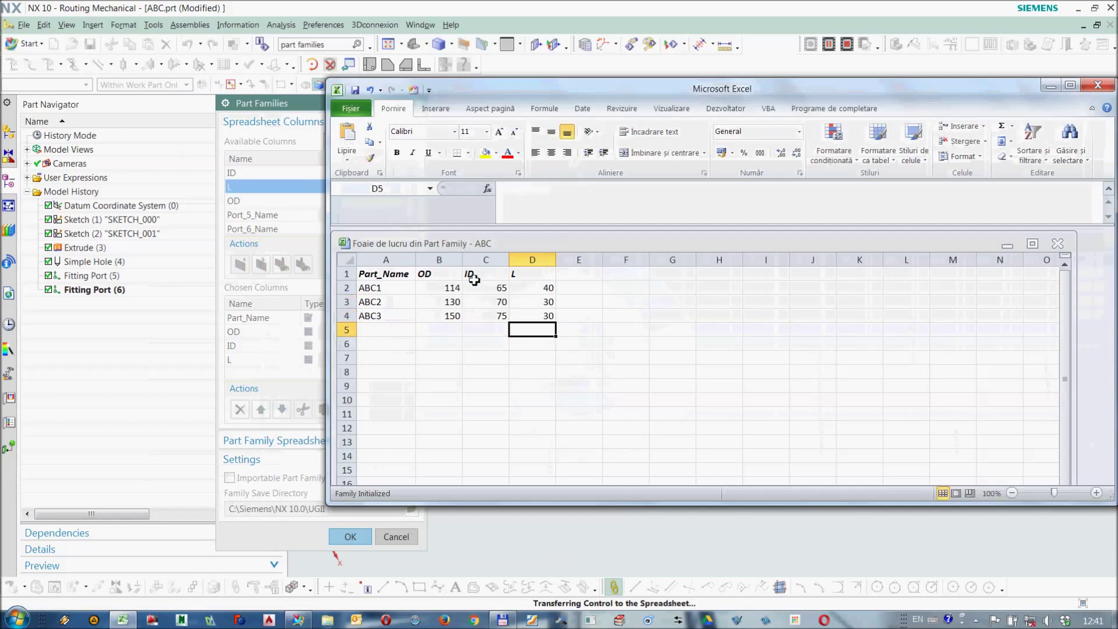
- Select the rows of all three members, A2 to D4, and create their part files from the family spreadsheet
drag(392, 290, 532, 317)
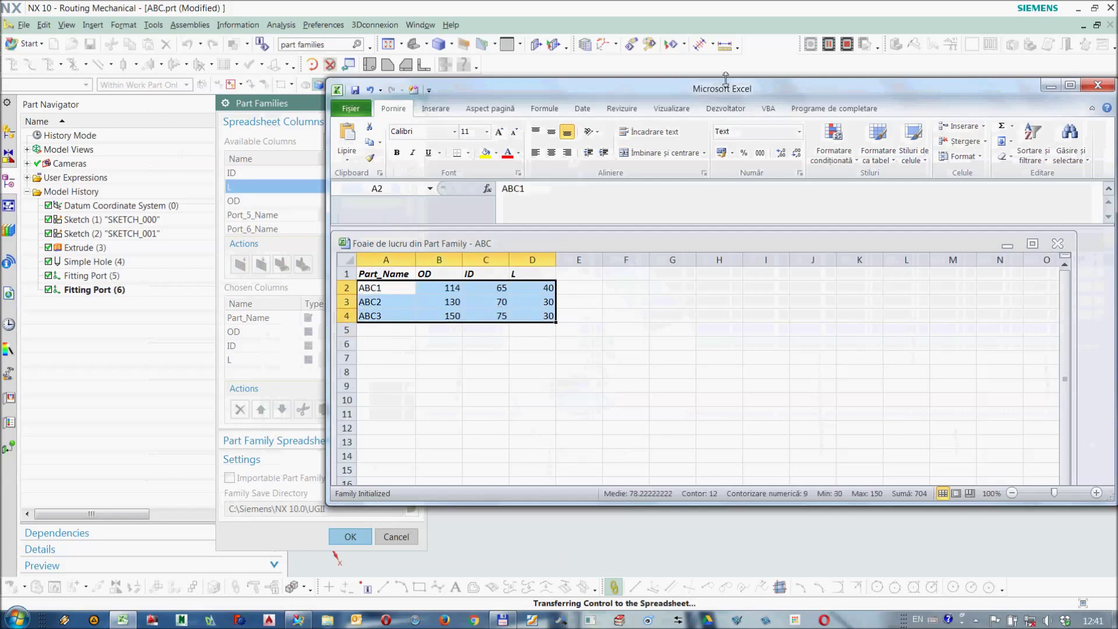
click(814, 110)
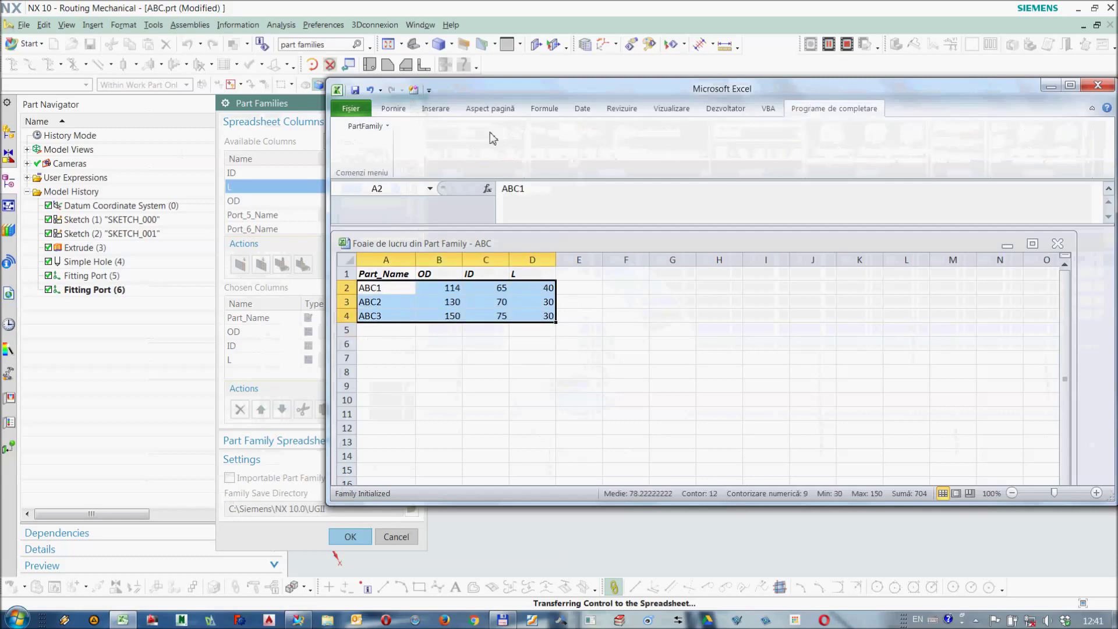
click(387, 127)
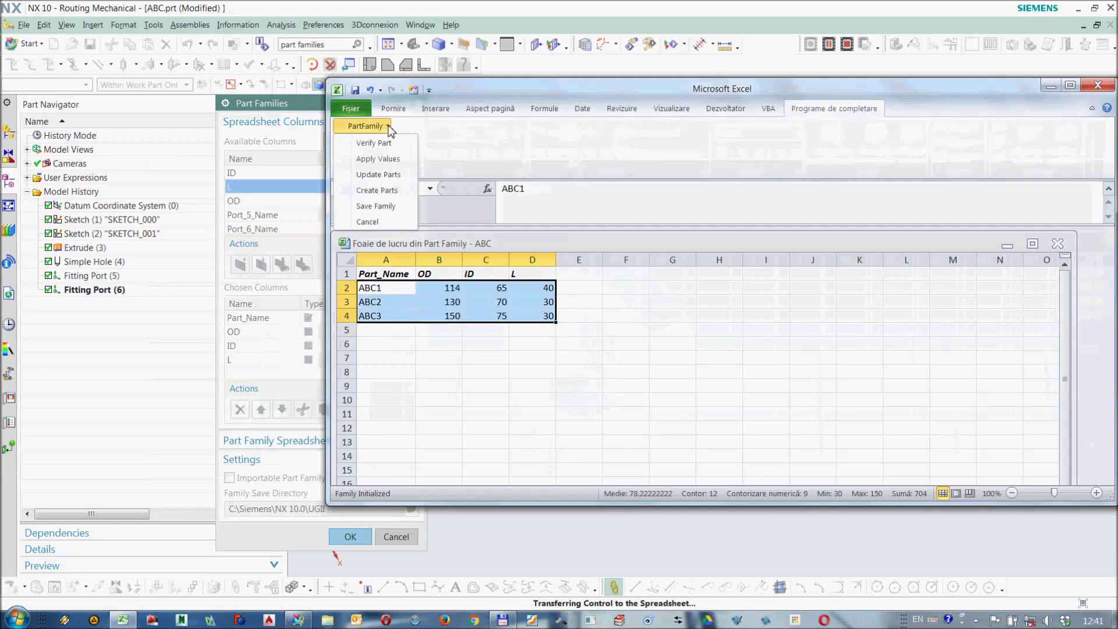
click(380, 191)
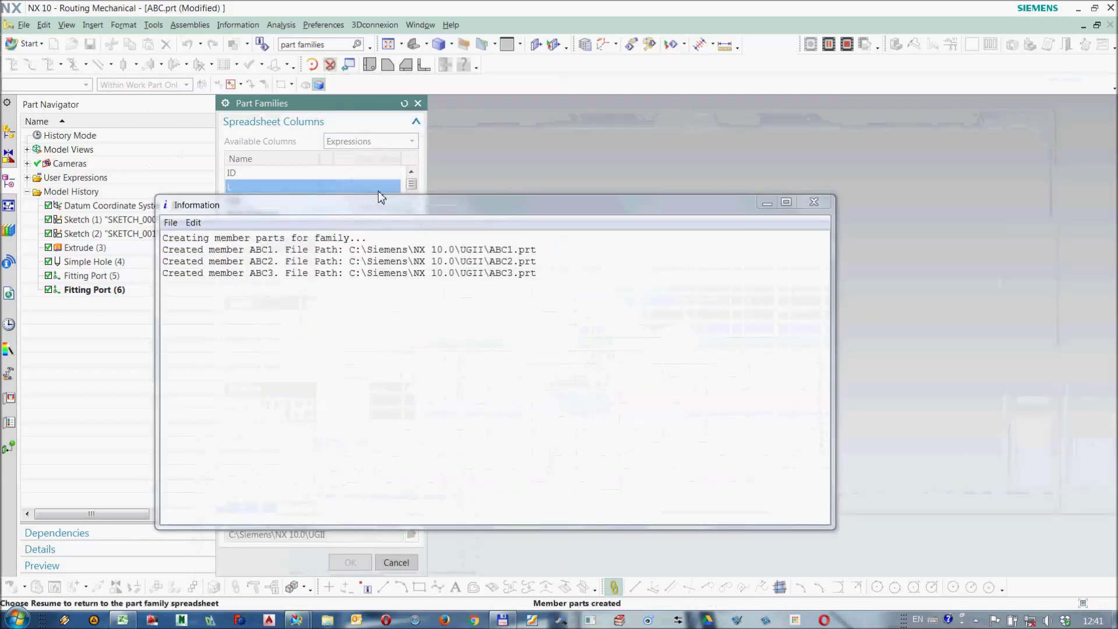
- Review the member creation report and the file paths of the created parts, and close it
click(537, 274)
key(ctrl+a)
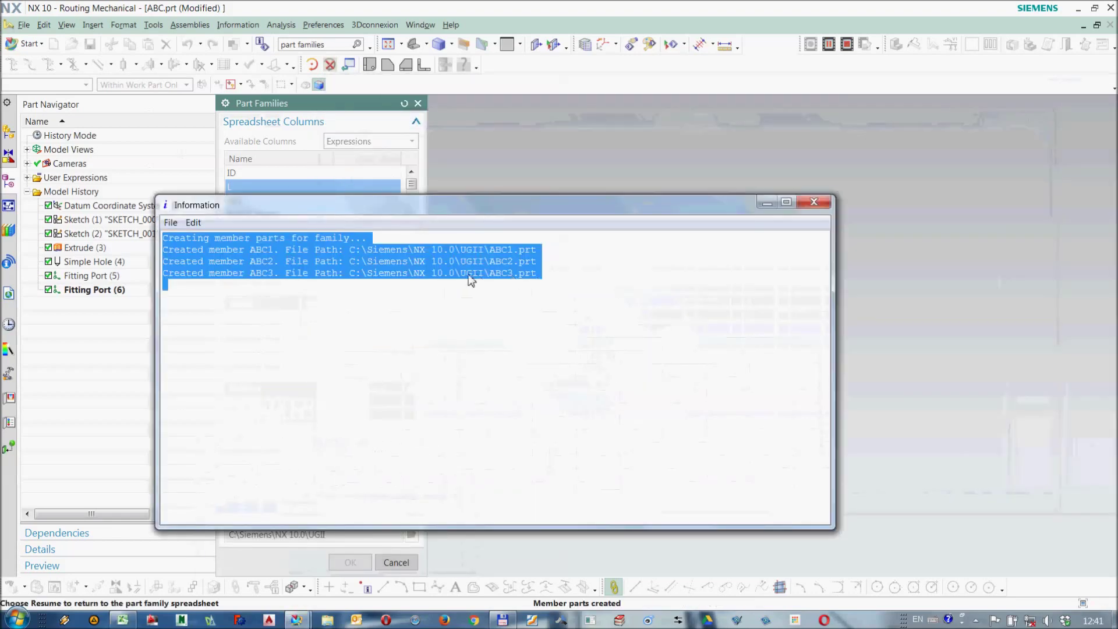
click(517, 281)
drag(541, 275, 166, 278)
click(469, 289)
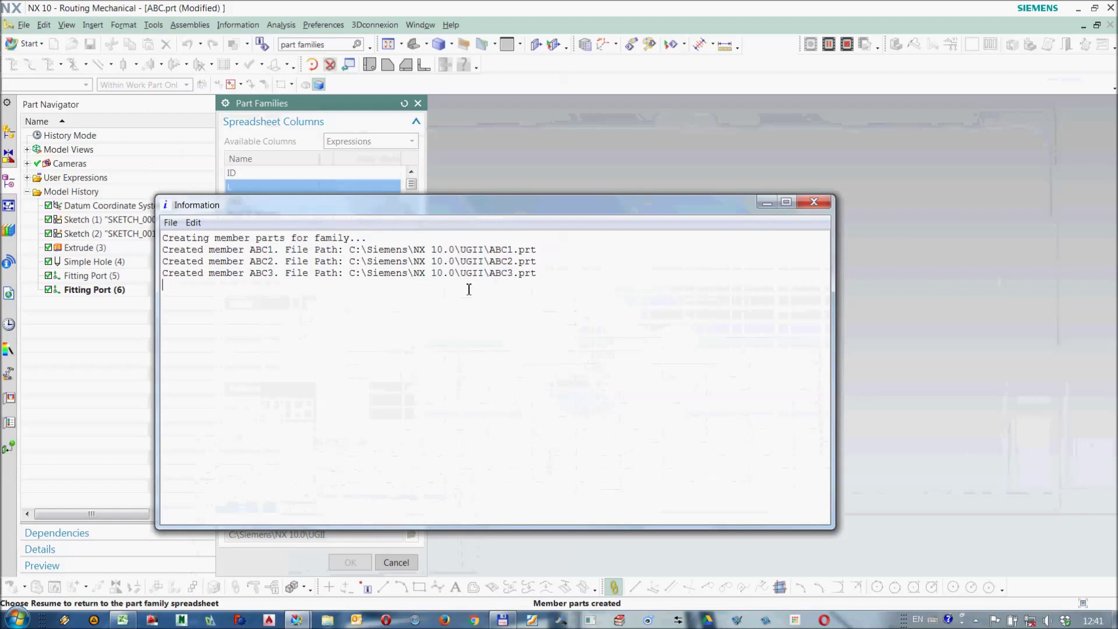
click(814, 202)
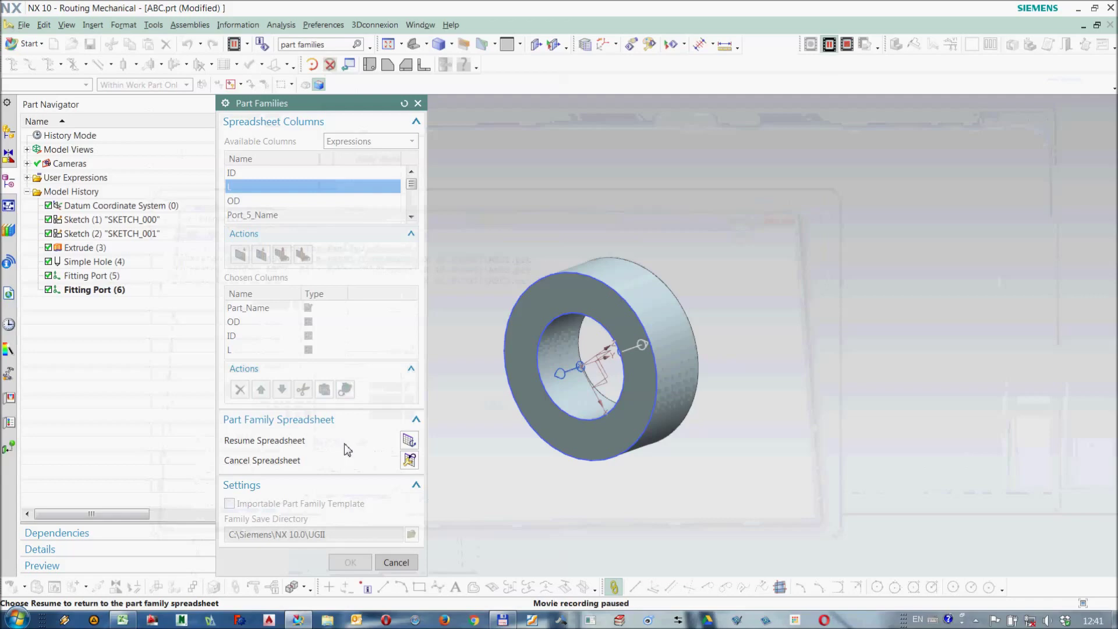
- Resume the part family spreadsheet and save the family
click(409, 441)
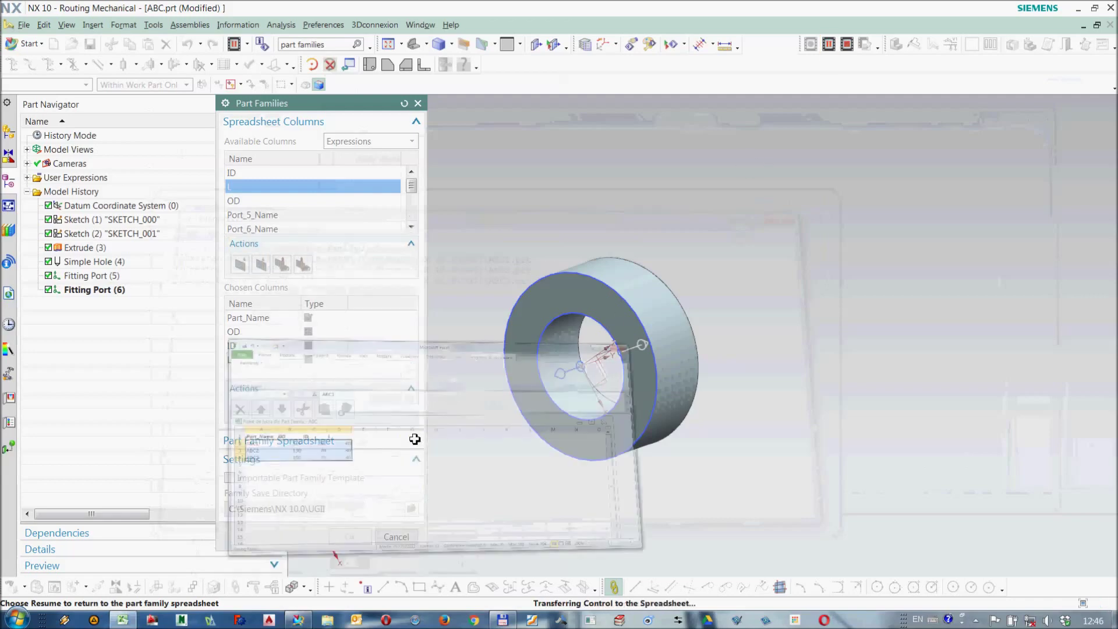
click(373, 128)
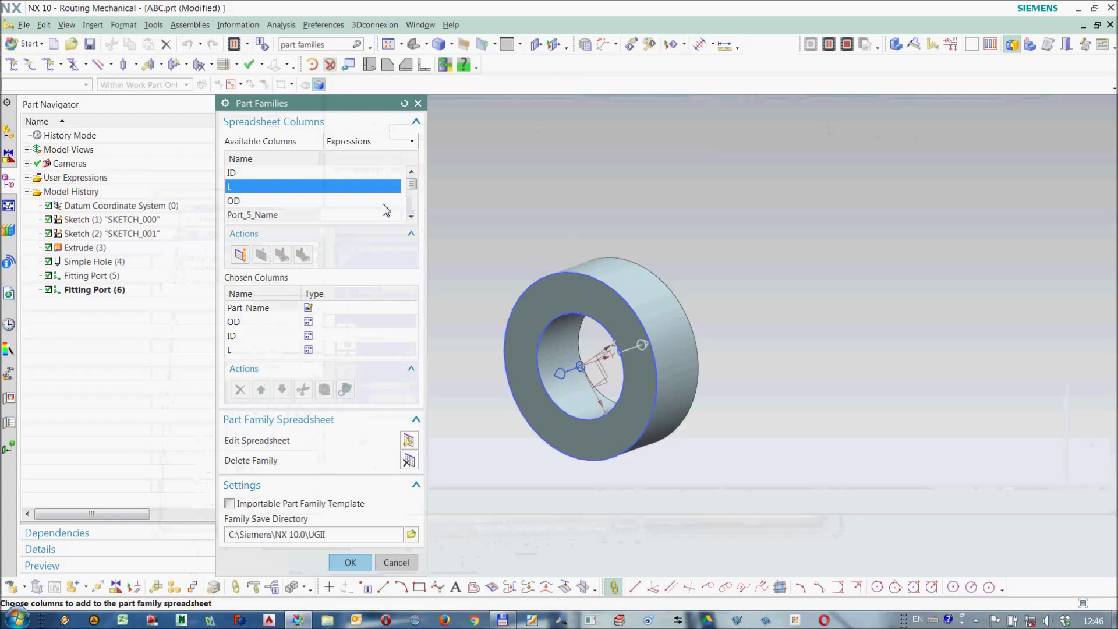
- Browse the family save directory with all file types shown and check for ABC1.prt, ABC2.prt and ABC3.prt
click(412, 534)
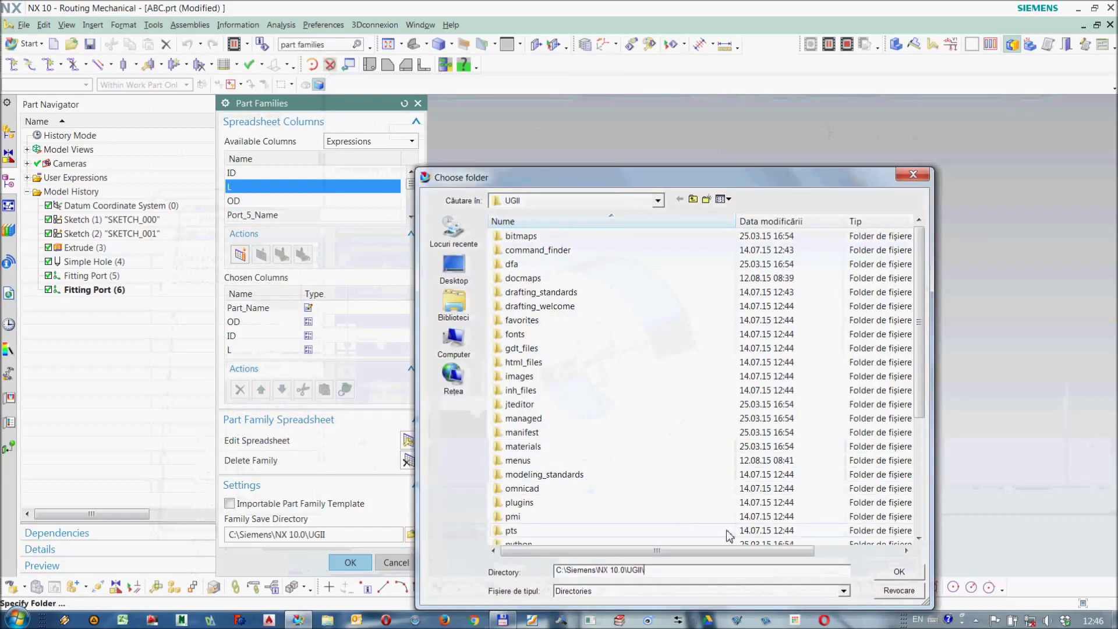
click(843, 591)
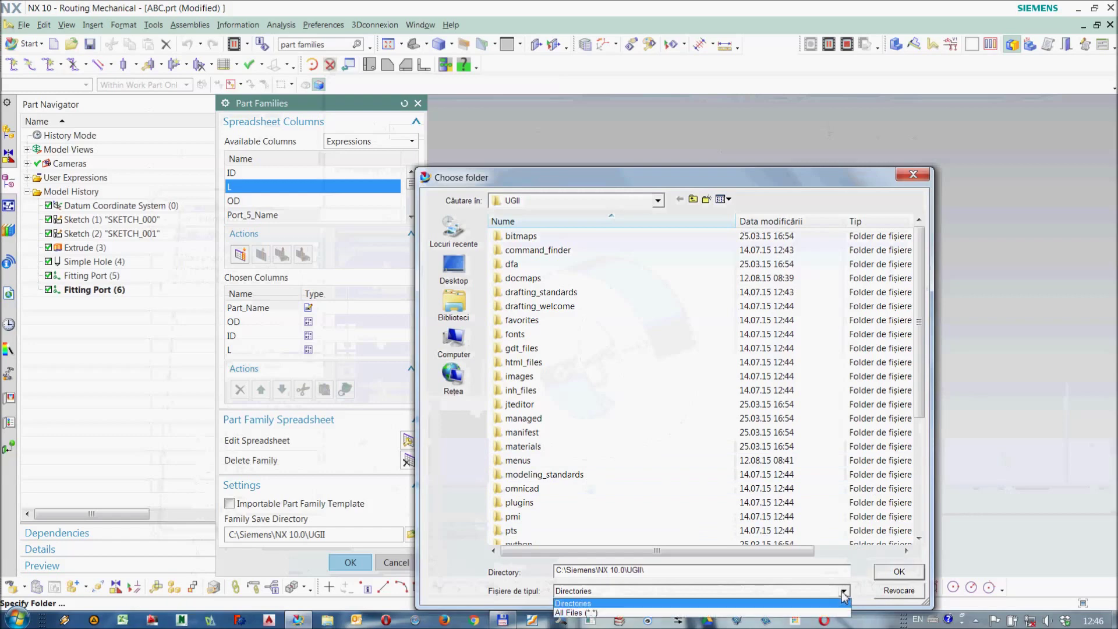
click(782, 612)
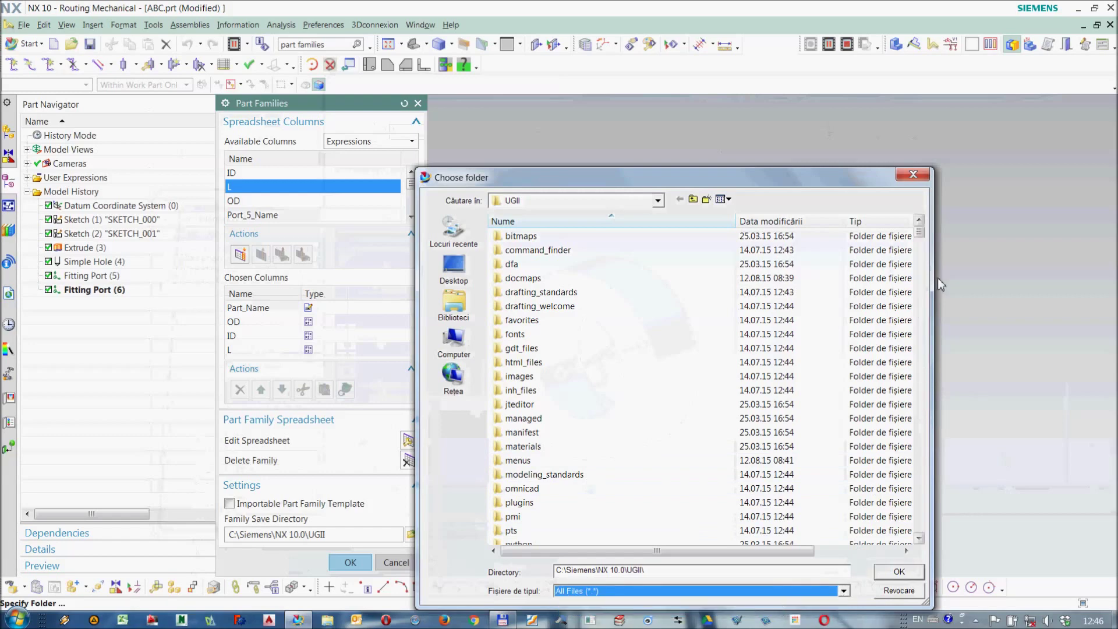
drag(921, 242, 921, 260)
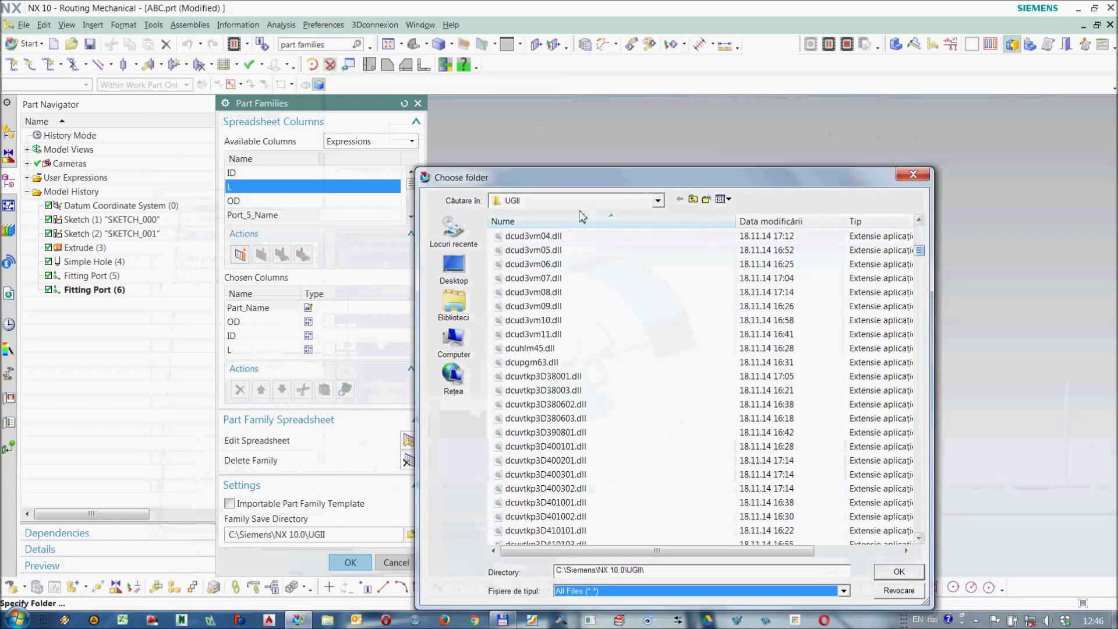
click(919, 220)
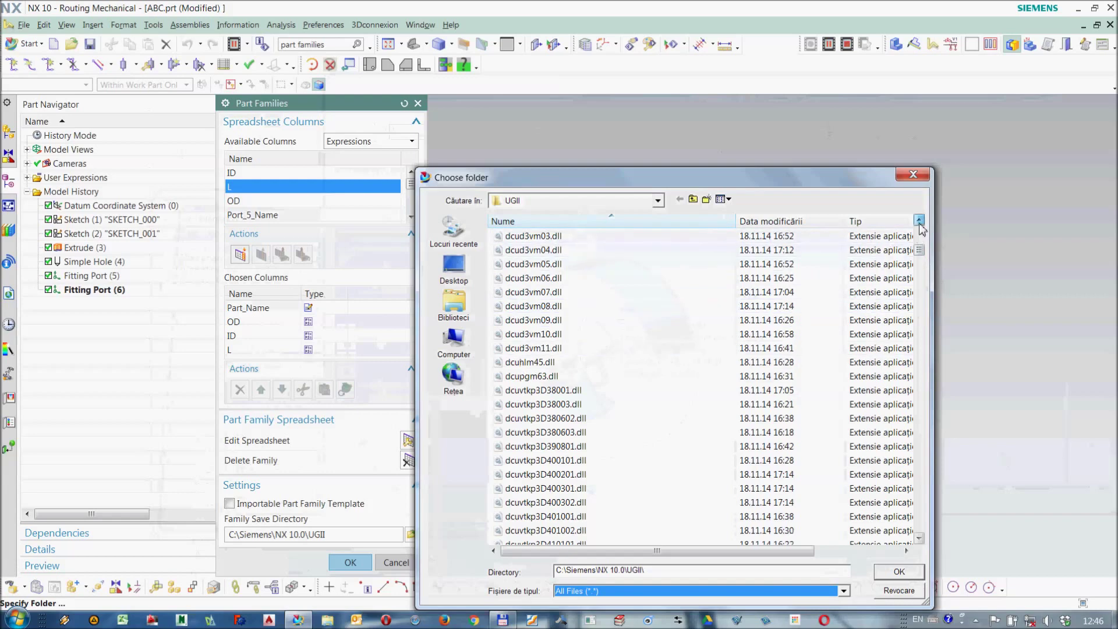
click(920, 220)
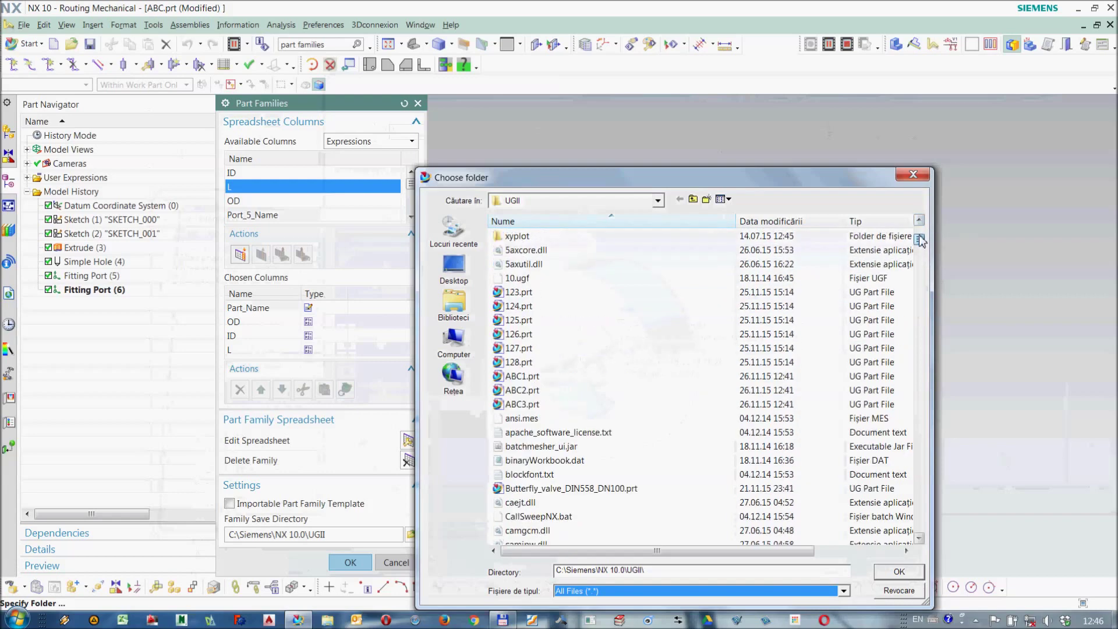
click(522, 376)
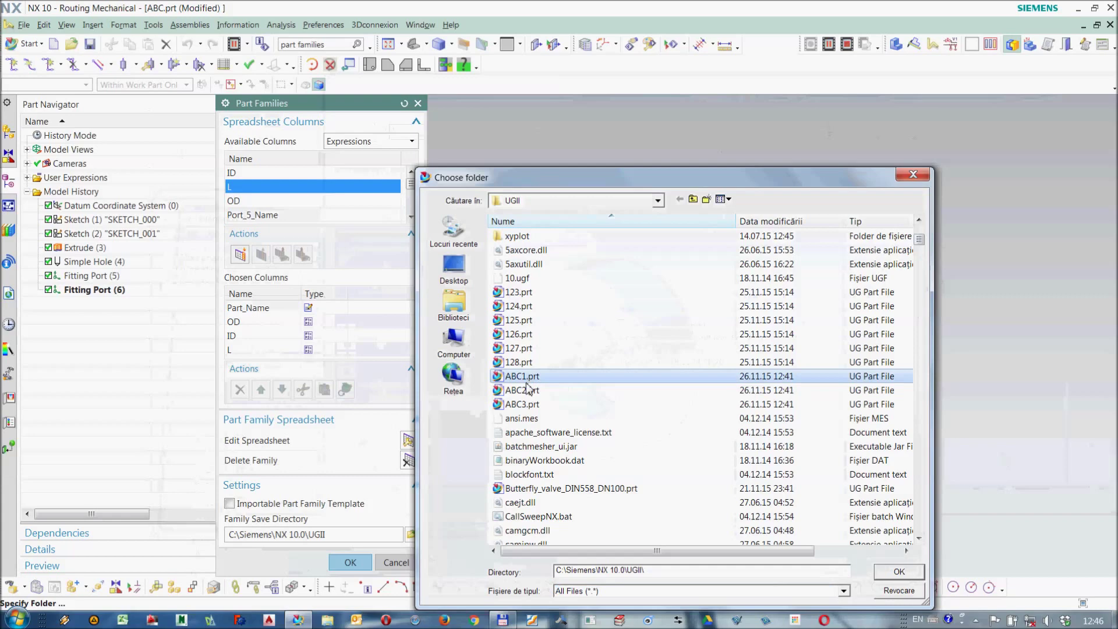
key(Down)
key(Down)
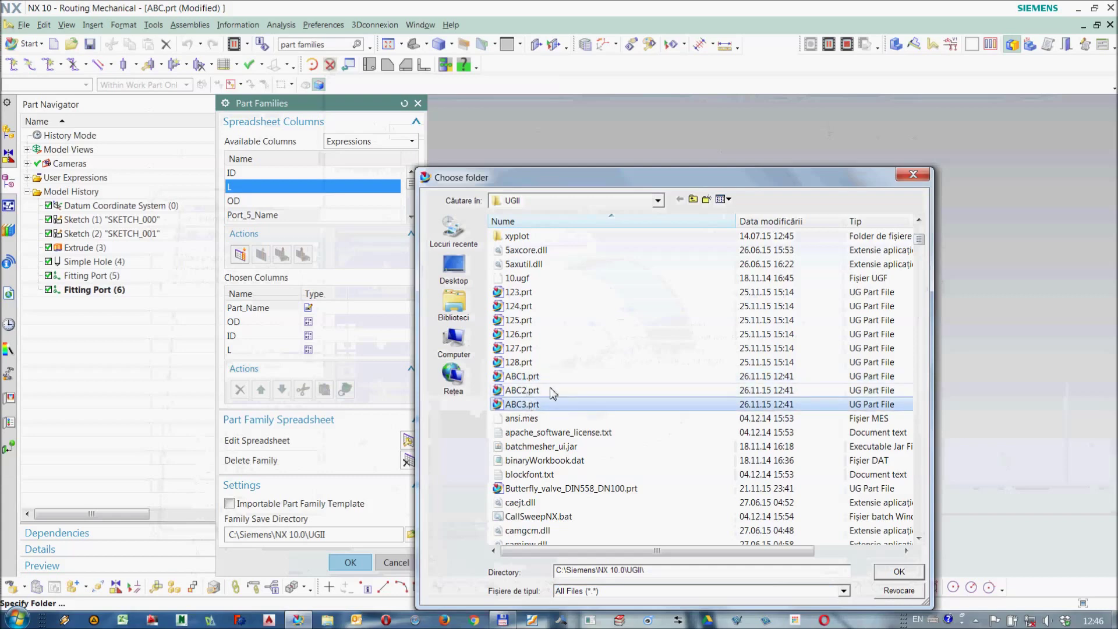
- Accept C:\Siemens\NX 10.0\UGII\ as the family save directory and finish the part family definition
click(900, 577)
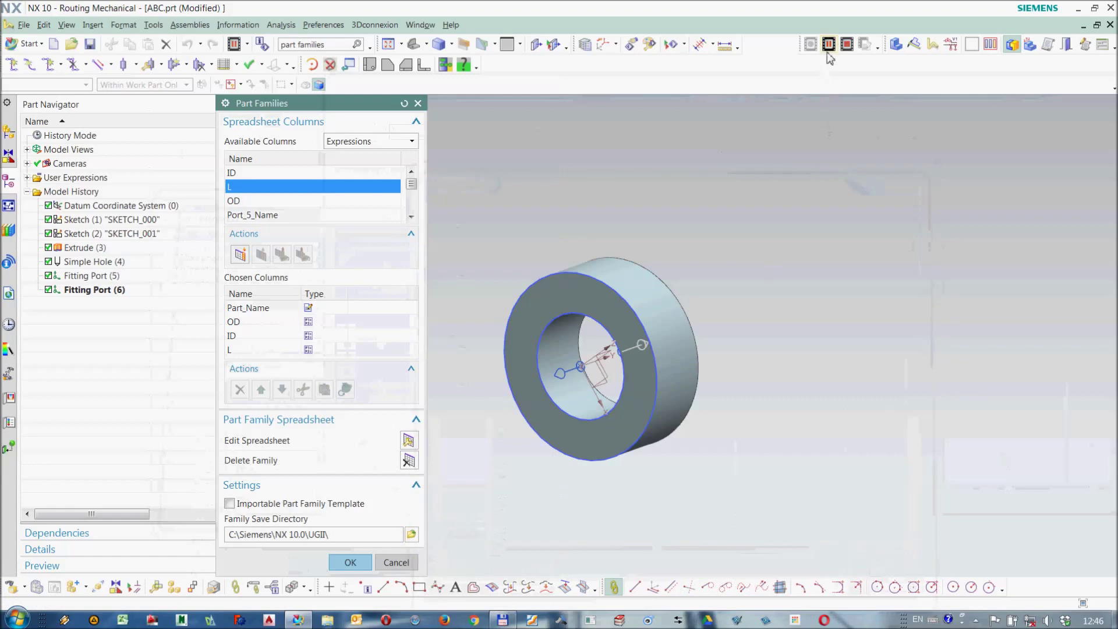
click(349, 561)
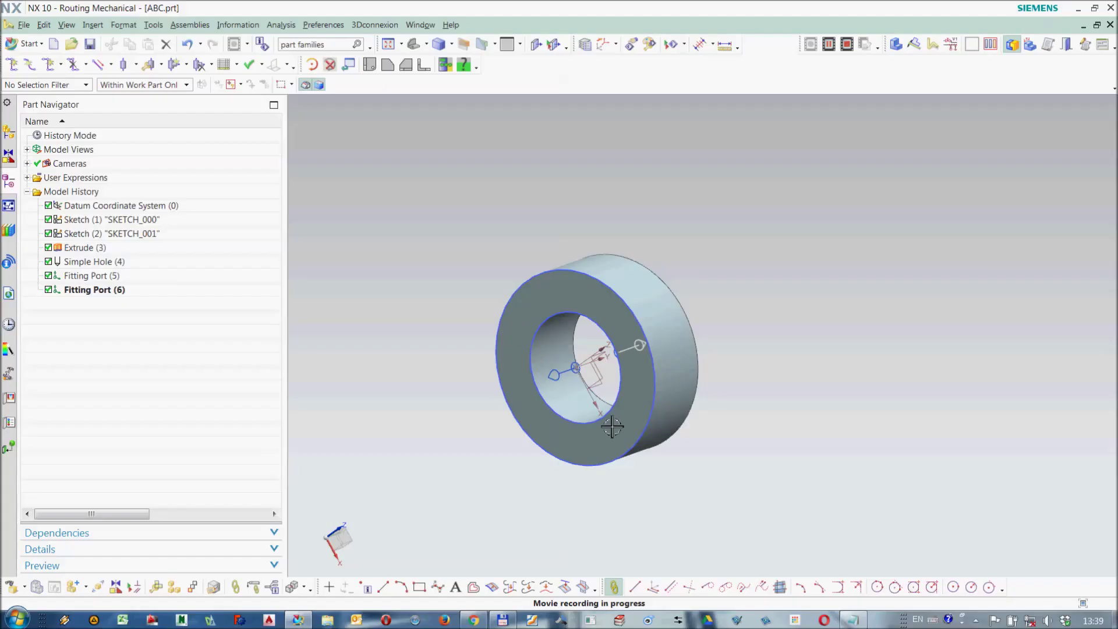
- Switch to Total Commander and open ABC.xlsx from the UGROUTE_MECH\utils folder
click(853, 620)
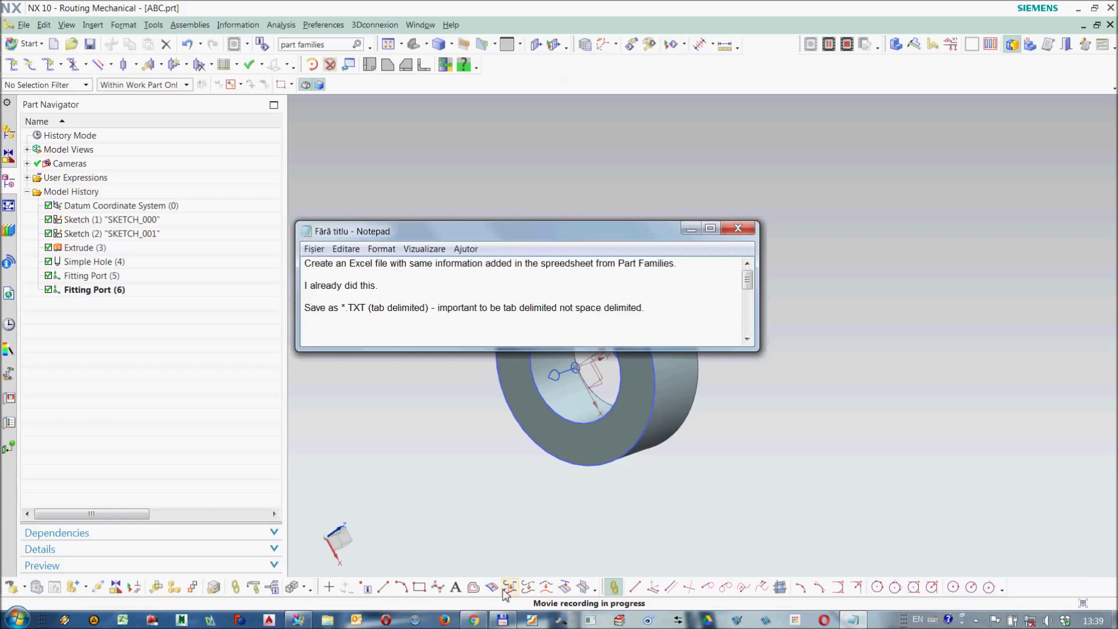
click(504, 621)
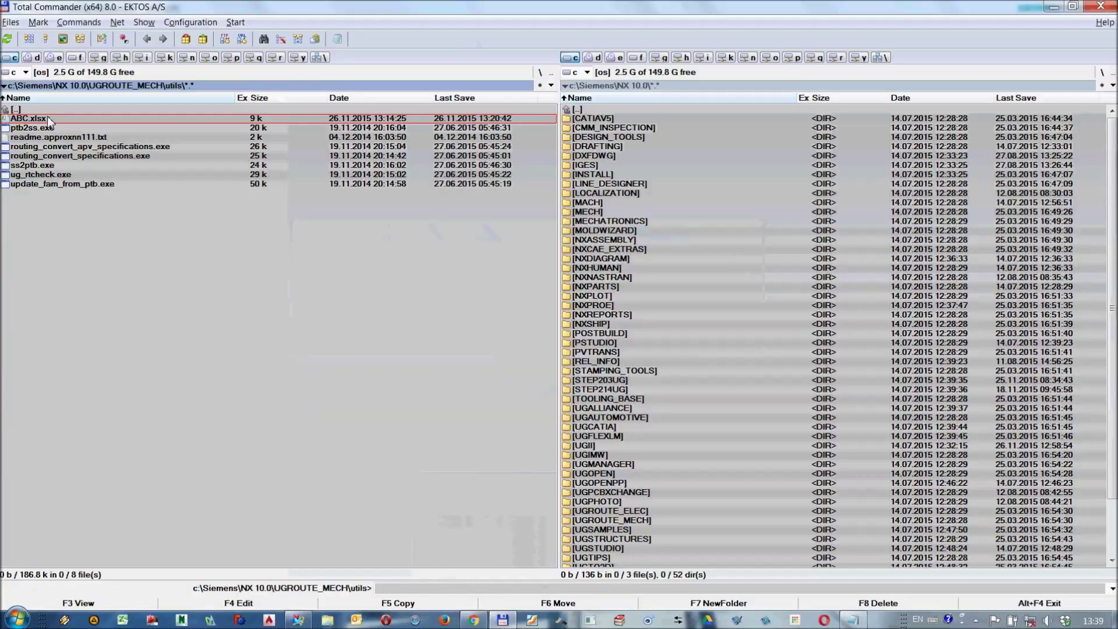
double_click(47, 116)
- Examine the version entry, column types, column names and member rows in the ABC worksheet
click(63, 164)
click(60, 192)
click(115, 192)
click(155, 192)
key(Right)
drag(54, 189, 317, 268)
click(385, 295)
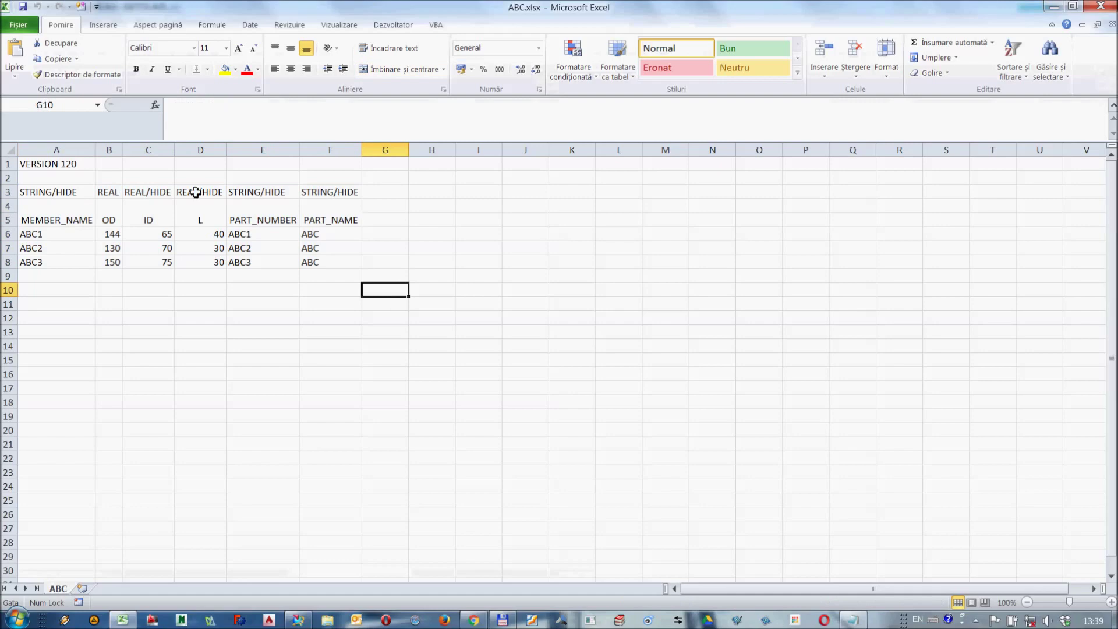
- Save the workbook as tab-delimited text ABC.txt in the utils folder, accept the format, and close it
click(17, 27)
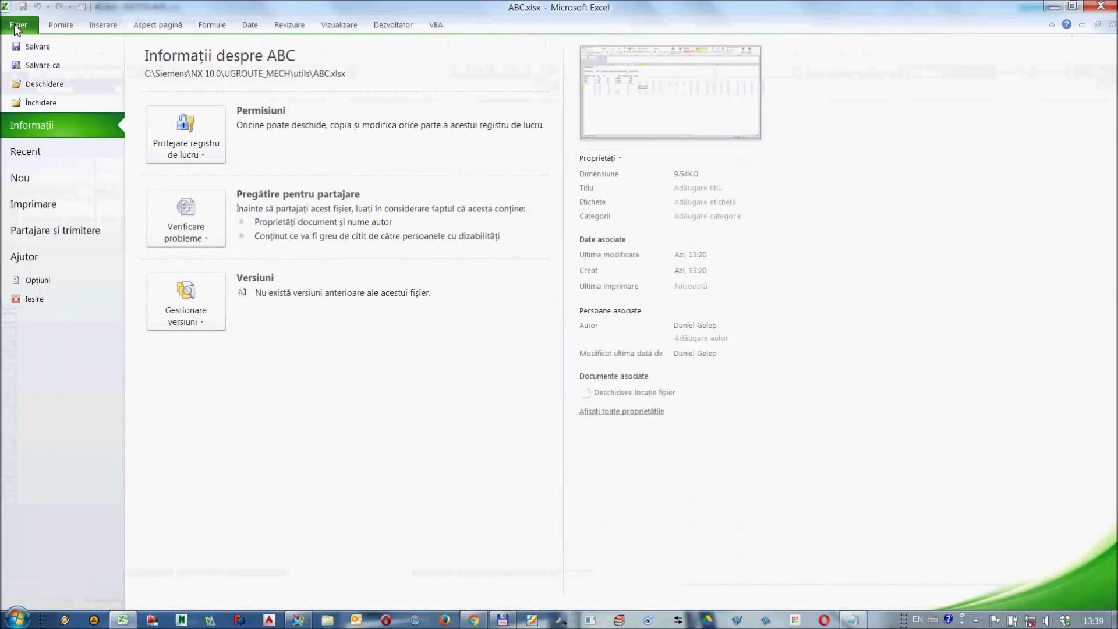
click(27, 71)
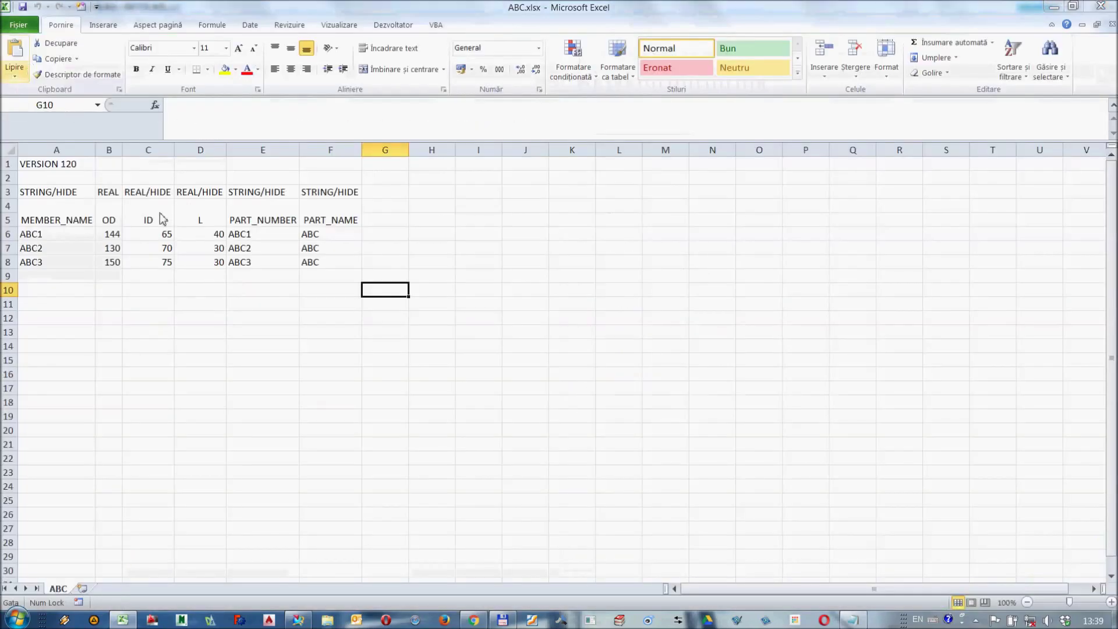
click(229, 266)
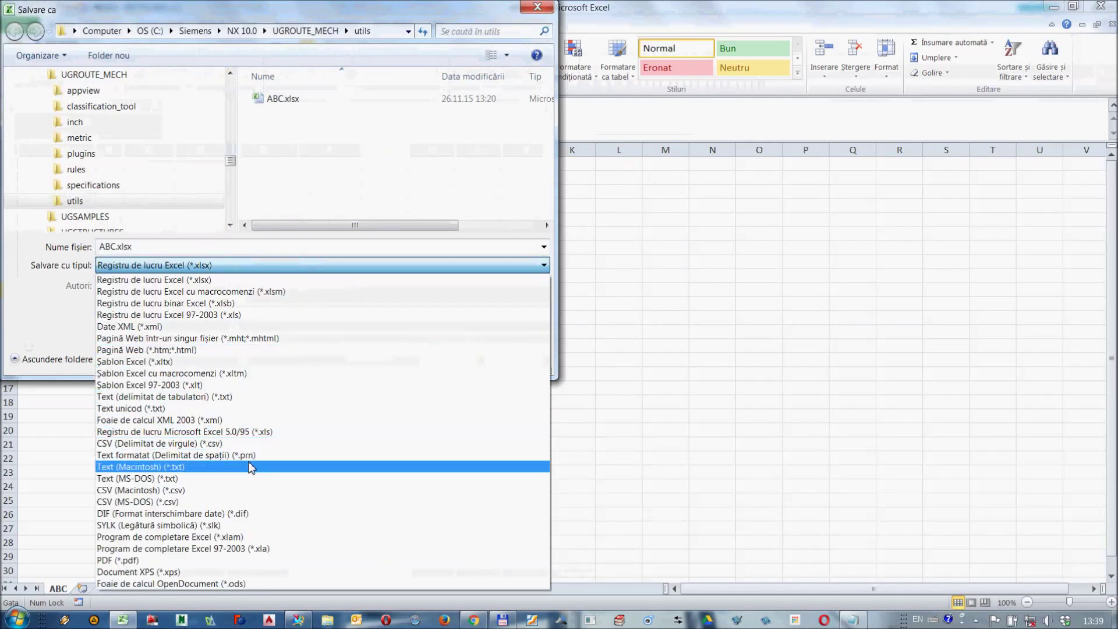
click(247, 397)
click(443, 320)
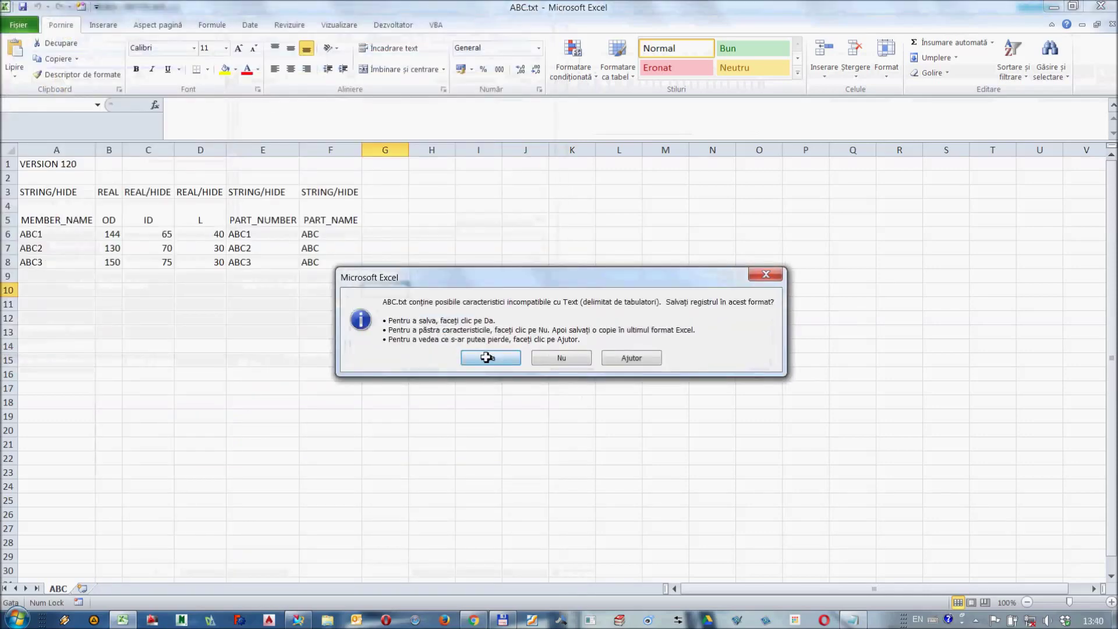
click(487, 358)
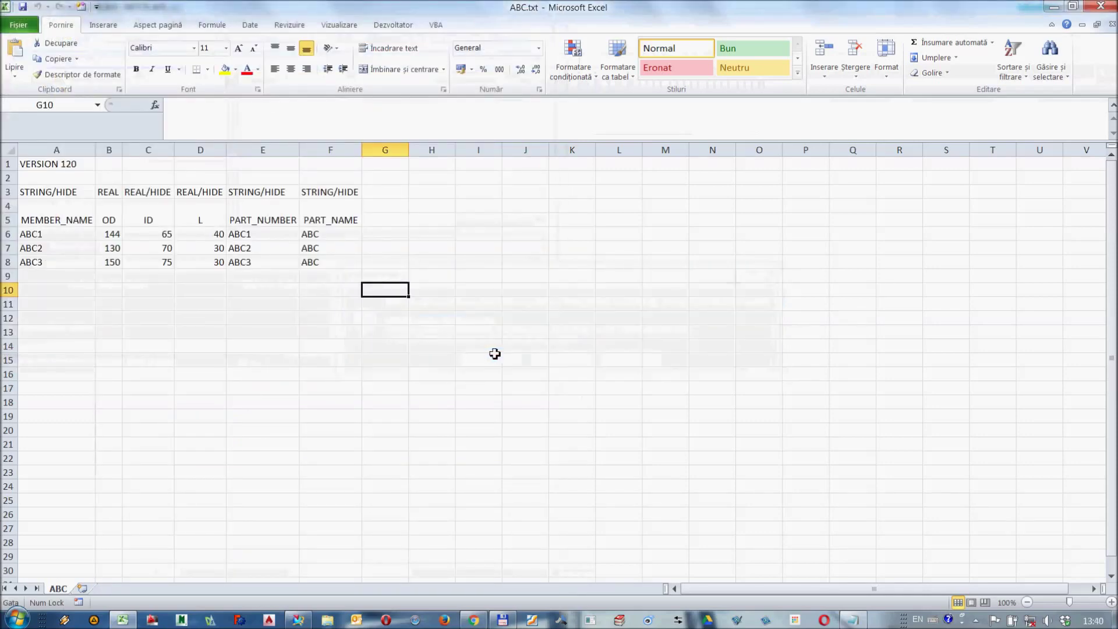
click(1113, 25)
click(532, 329)
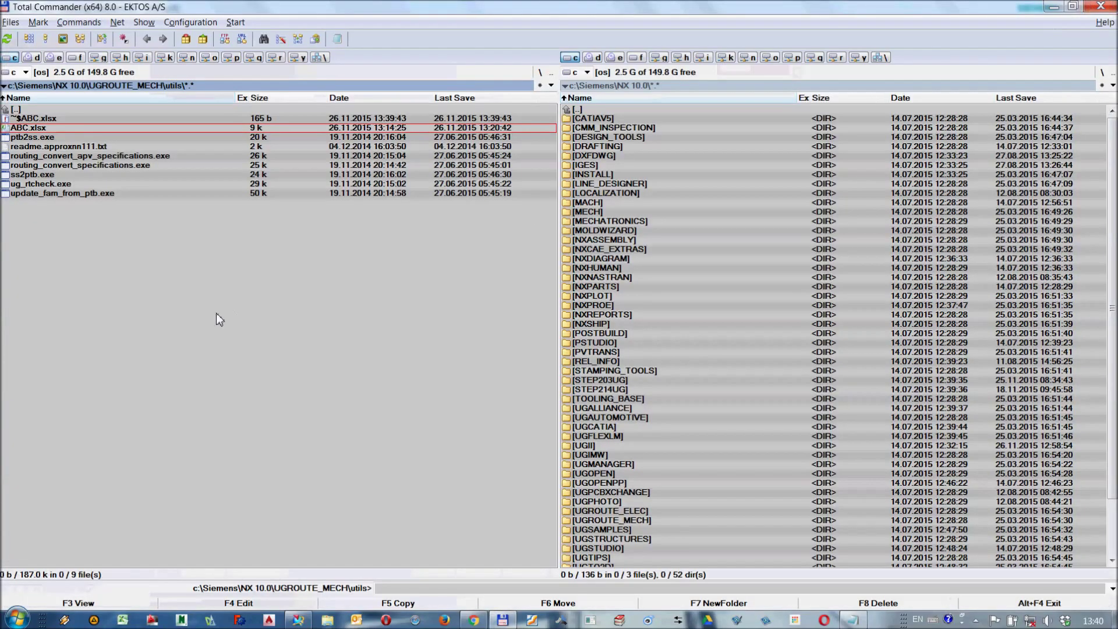
- Reload the utils folder, open ABC.txt to check its tab-delimited columns and member rows, and close it
double_click(45, 111)
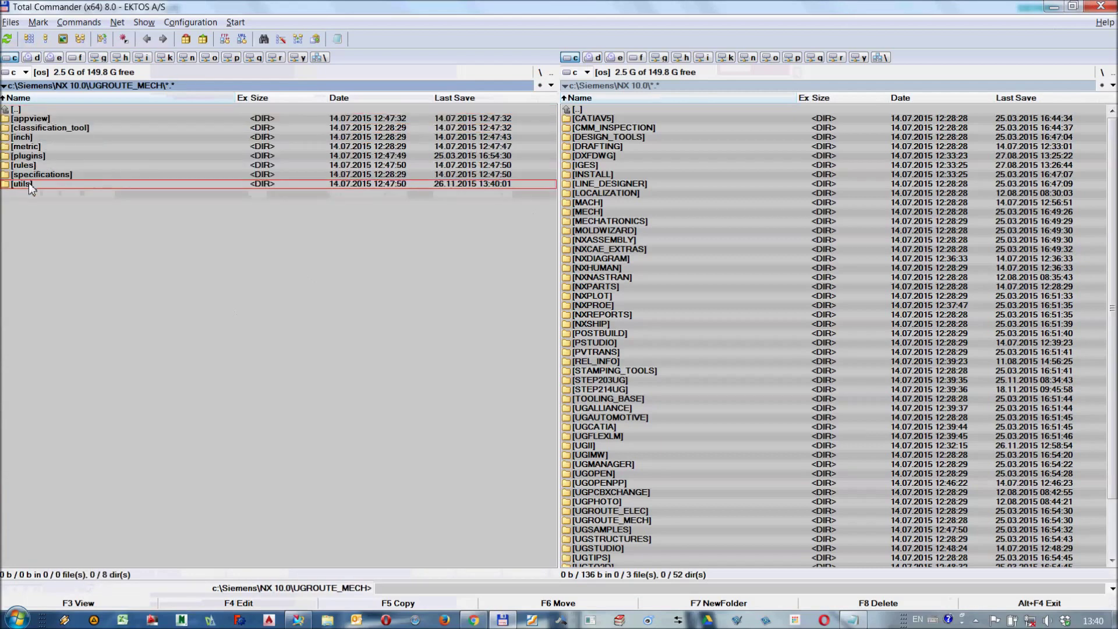
double_click(31, 184)
double_click(36, 119)
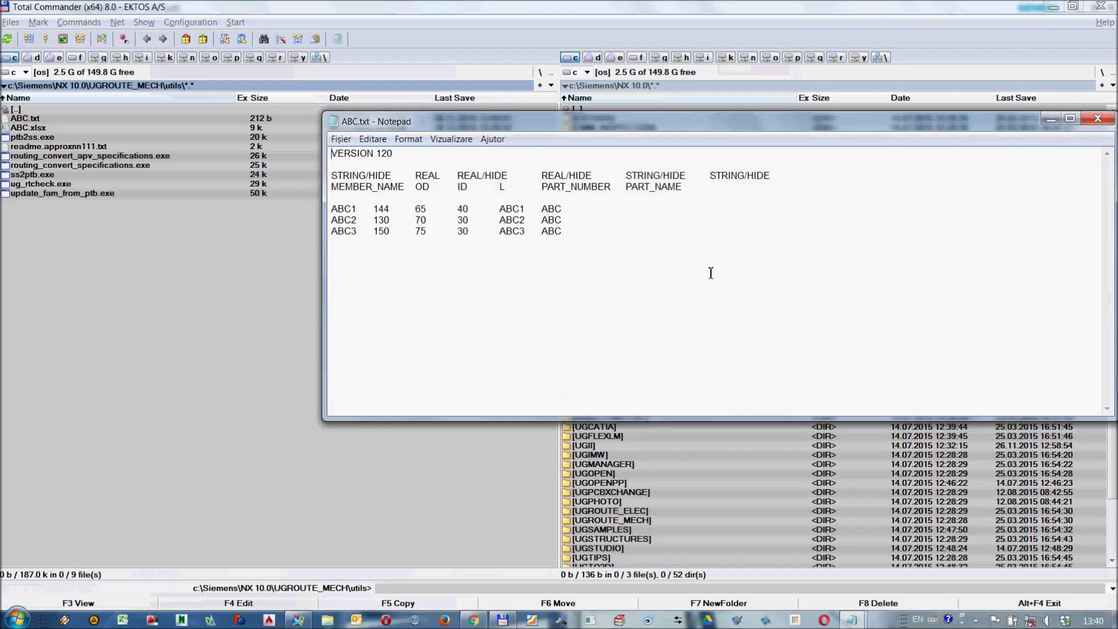
click(1097, 119)
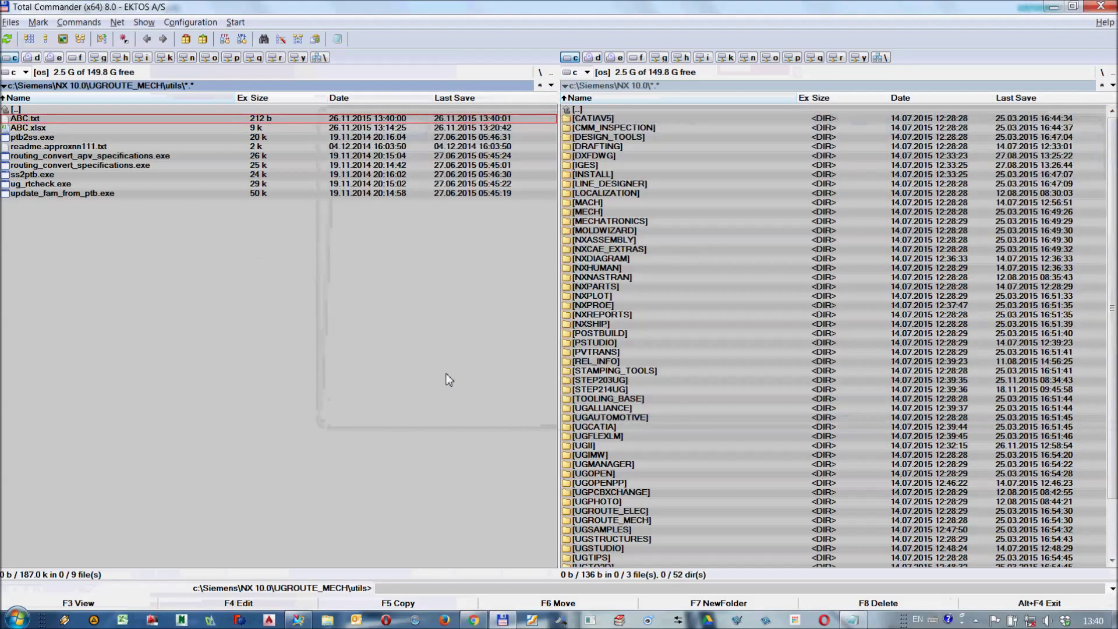
- Open a command prompt and change its directory to c:\Siemens\NX 10.0\UGROUTE_MECH\utils\
click(18, 619)
text(c)
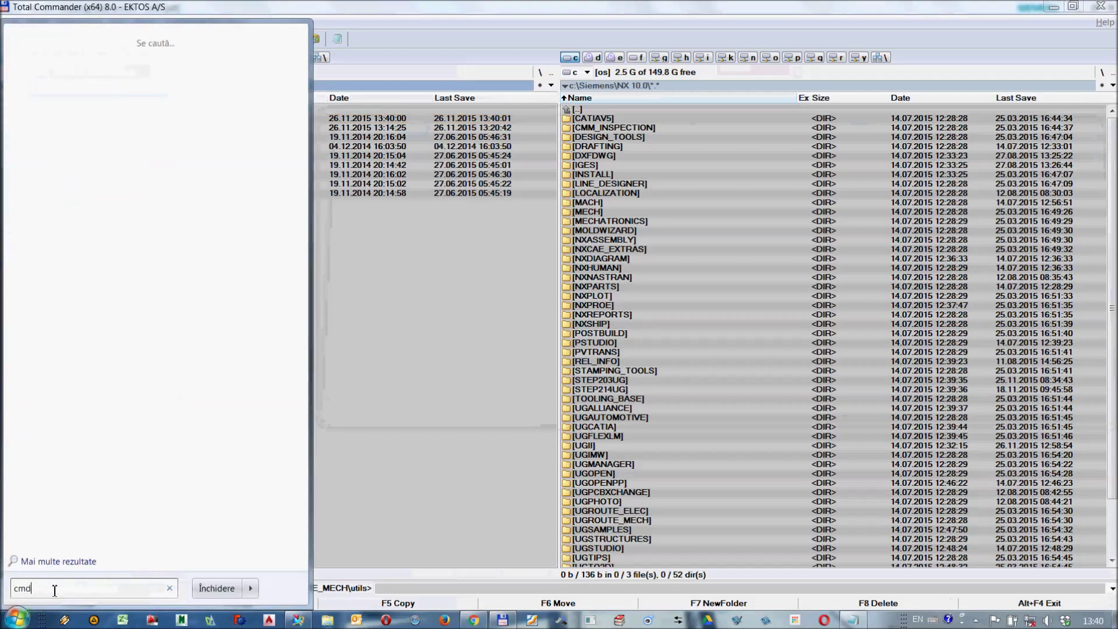
text(md)
key(Return)
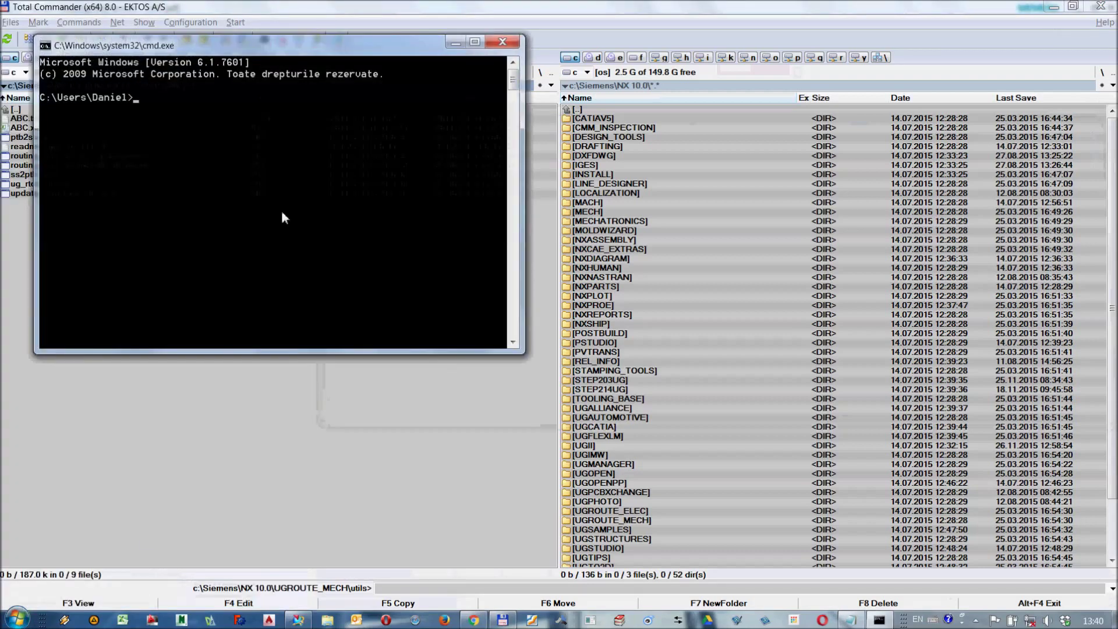
text(cd)
right_click(282, 212)
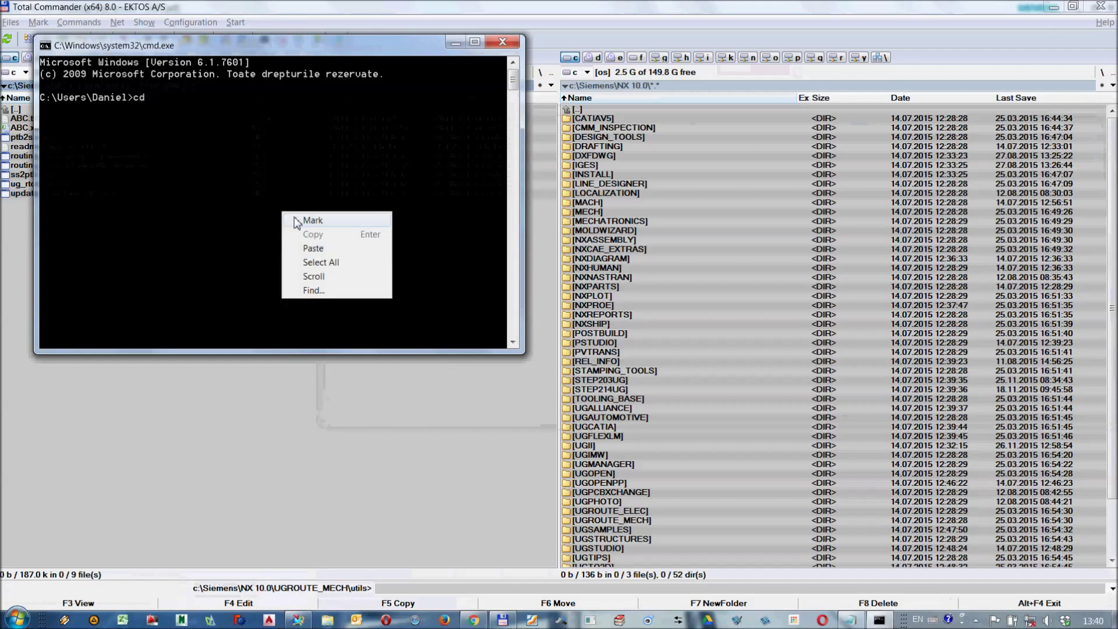
click(305, 247)
key(Return)
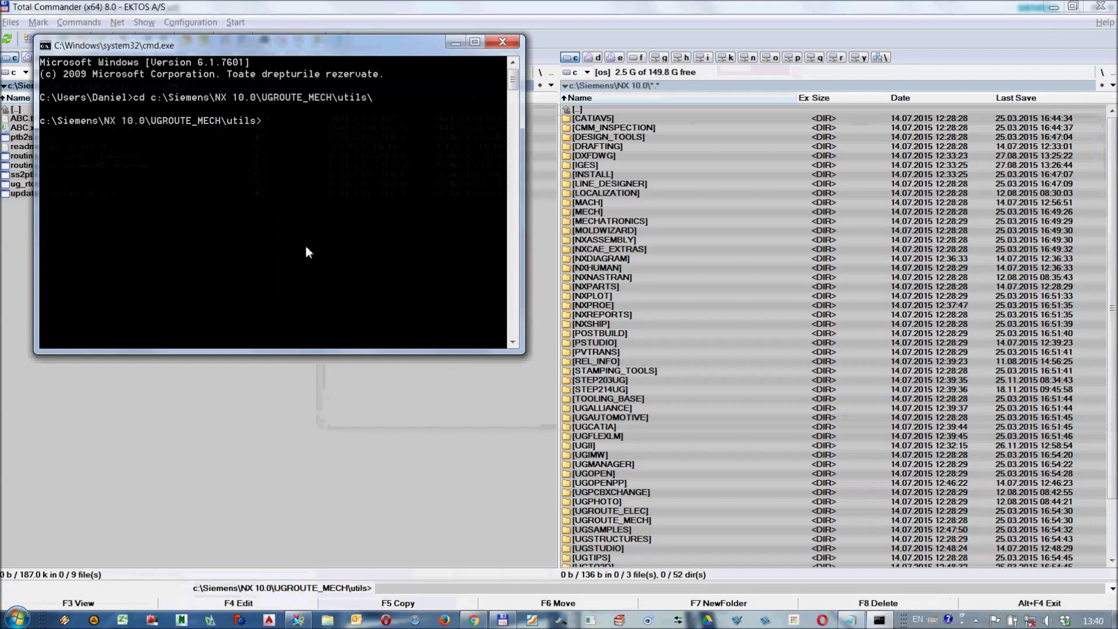
- Convert the text file to a part table by running ss2ptb ABC.txt, and return to Total Commander
text(ss2ptb ABC.txt)
key(Return)
click(289, 395)
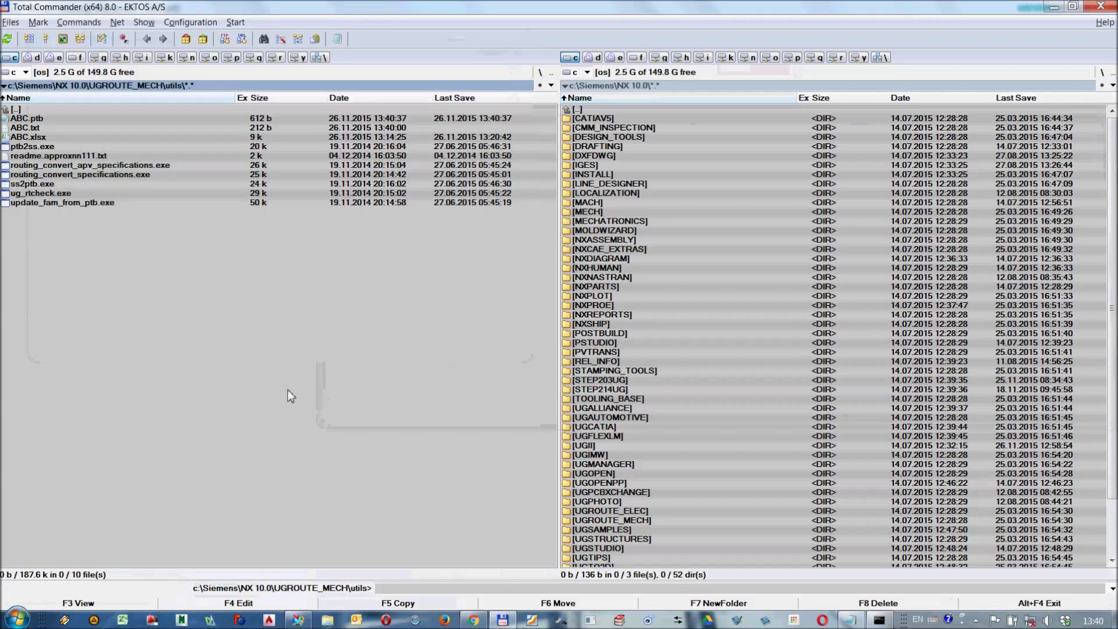
- Open ABC.ptb, check its column definitions and member data in an enlarged window, and close it
double_click(33, 120)
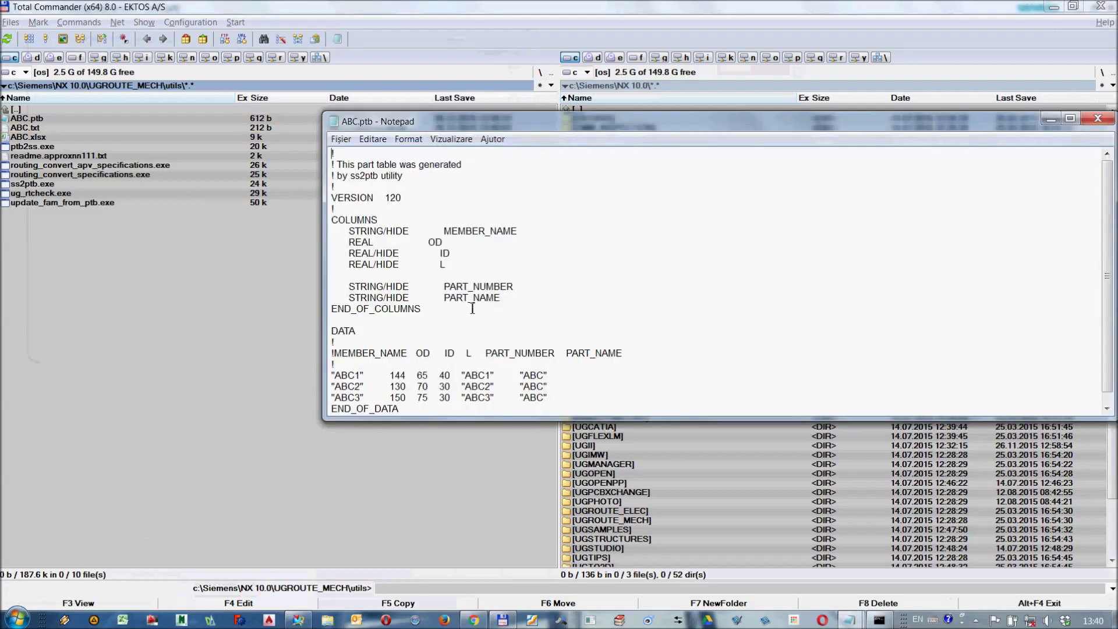
drag(484, 418, 483, 453)
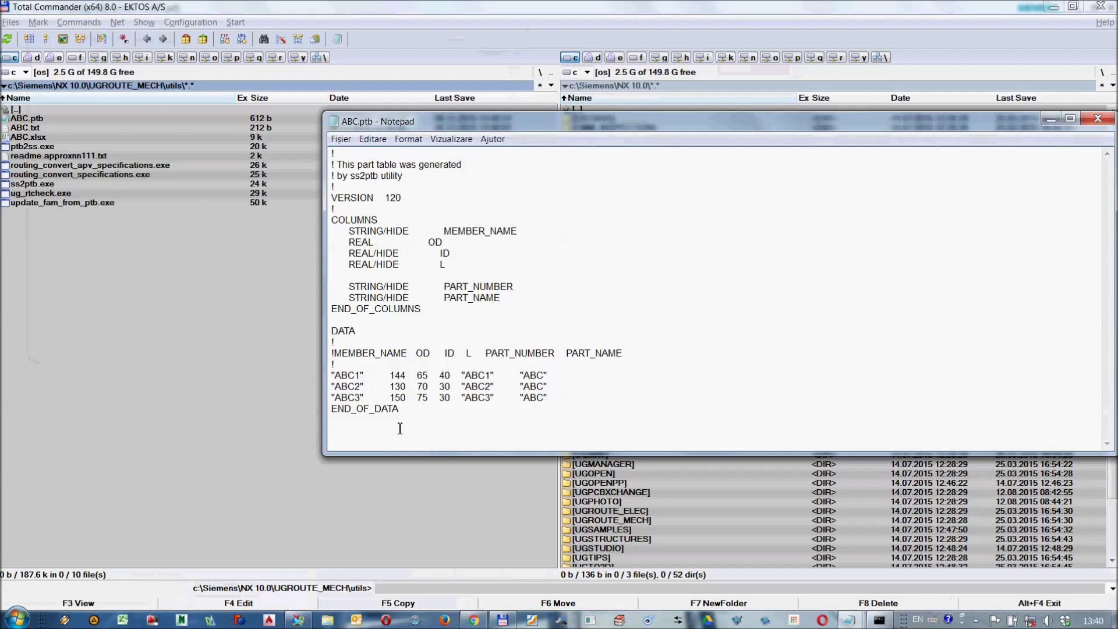
click(1098, 118)
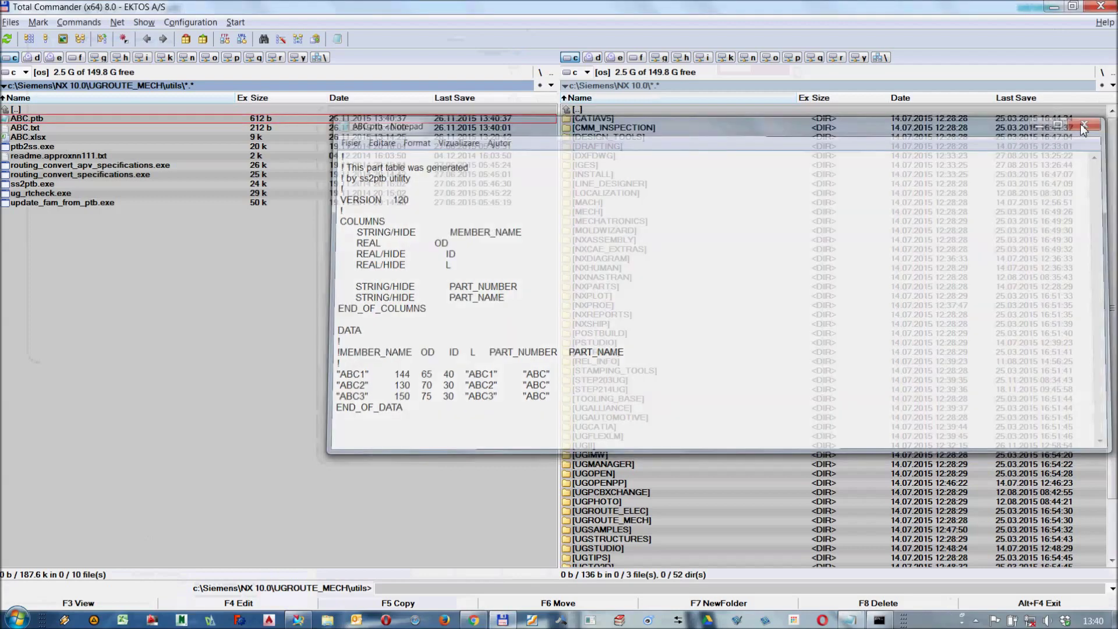
- Open the UGROUTE_MECH\metric\tables folder in the second file pane
click(593, 446)
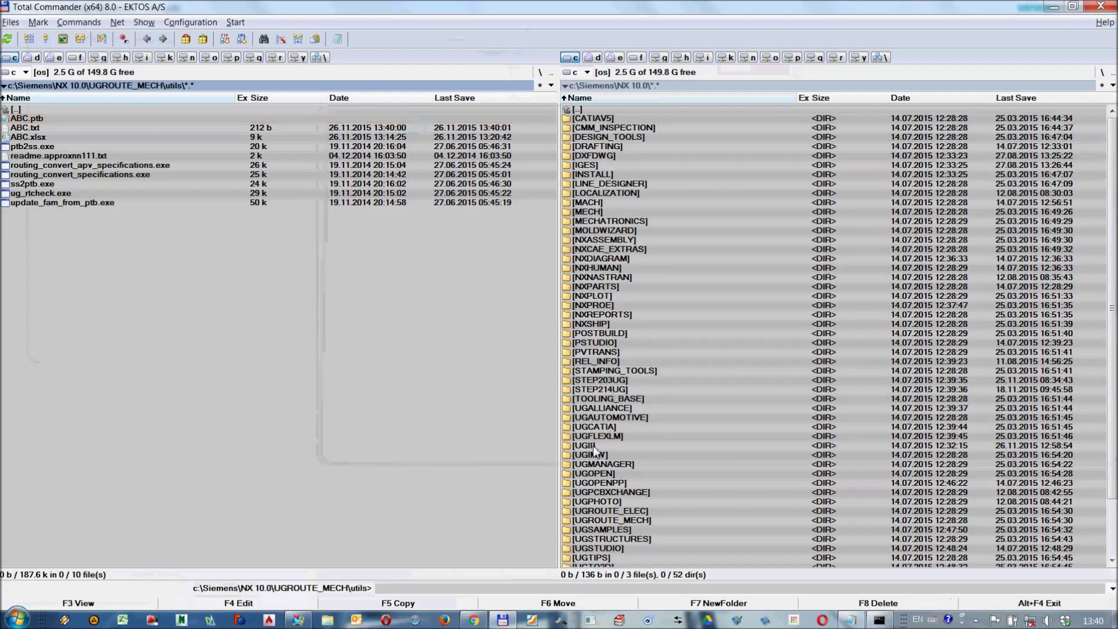
scroll(594, 449, down, 1)
scroll(595, 452, down, 1)
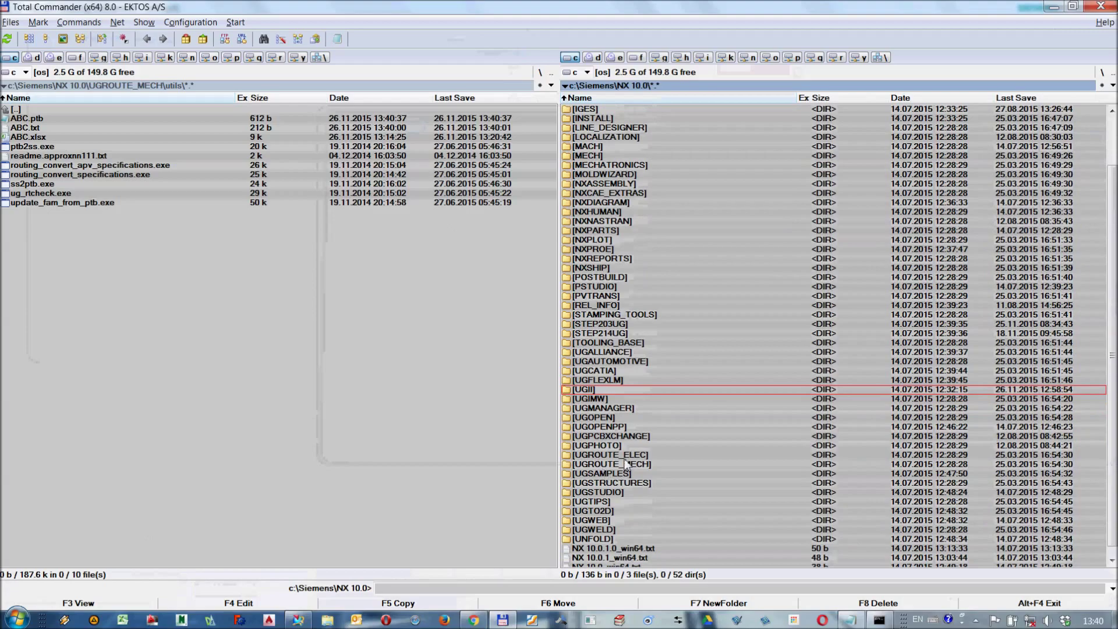
double_click(624, 465)
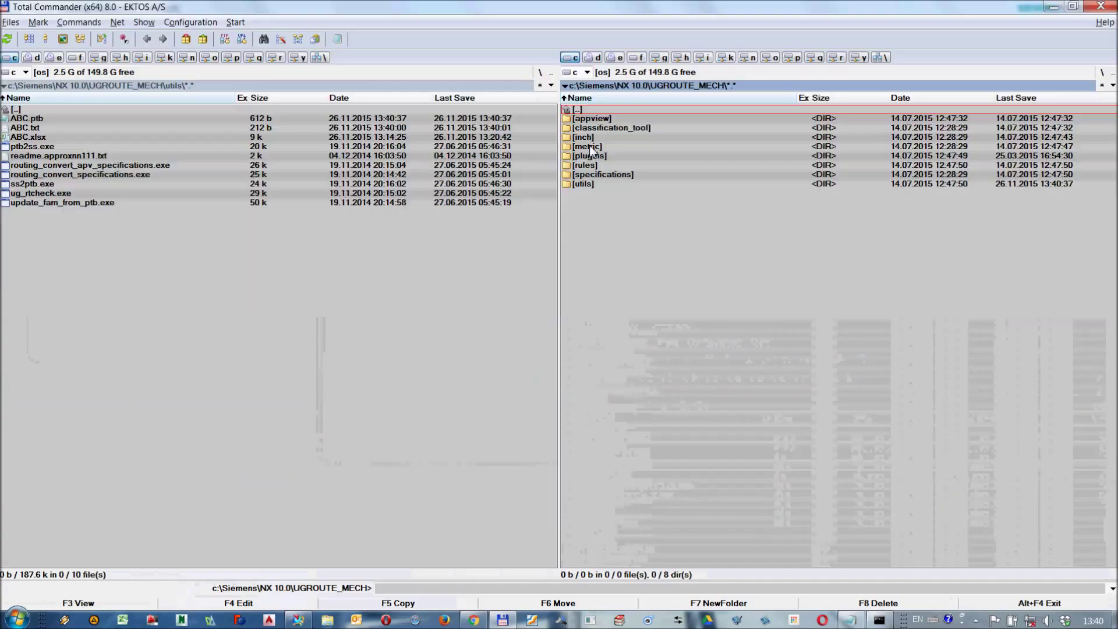
double_click(592, 137)
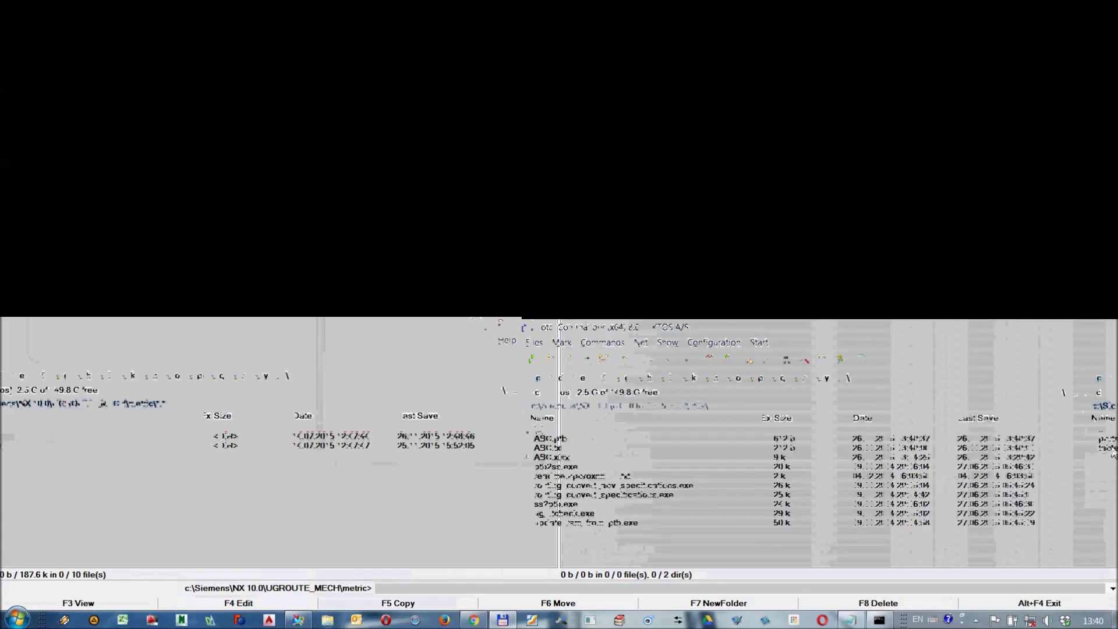
double_click(589, 129)
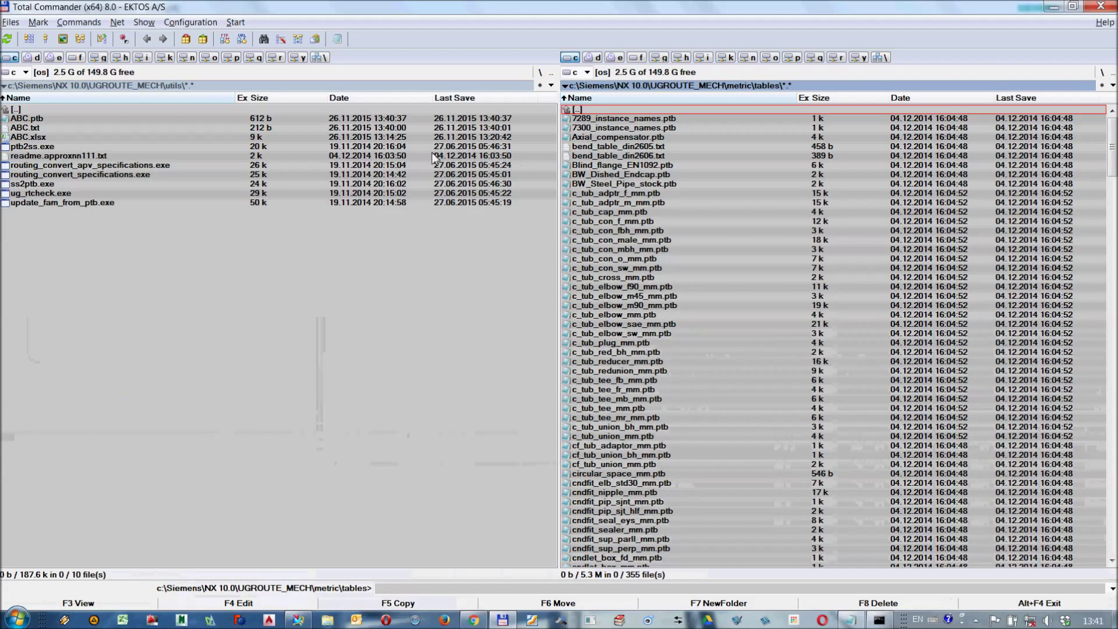
- Copy ABC.ptb from the utils folder to C:\Siemens\NX 10.0\UGROUTE_MECH\metric\tables
click(43, 118)
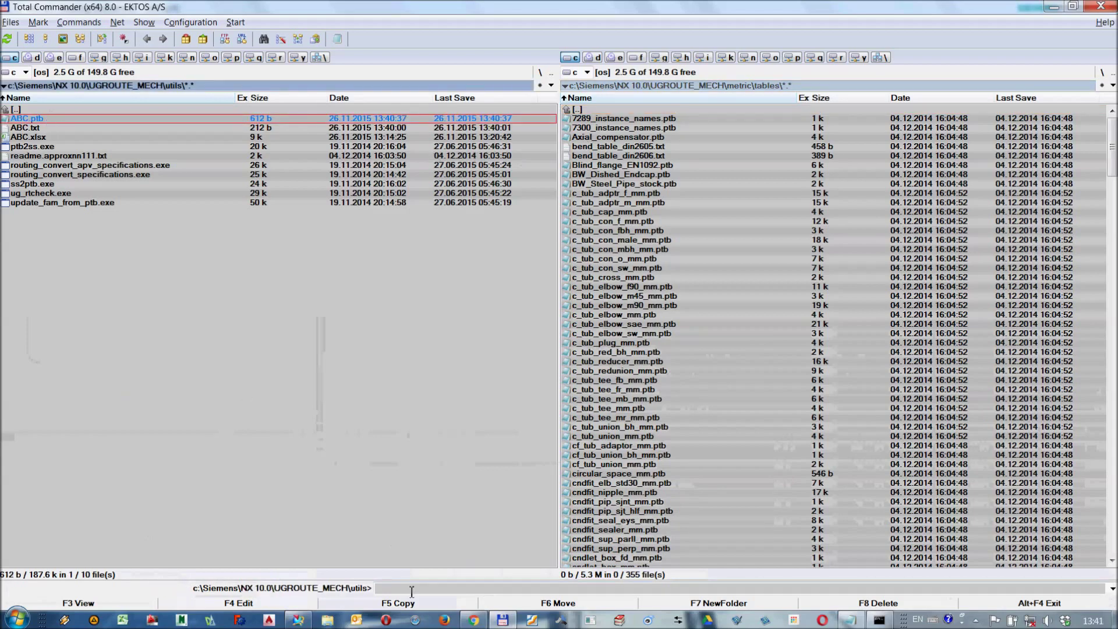
click(409, 609)
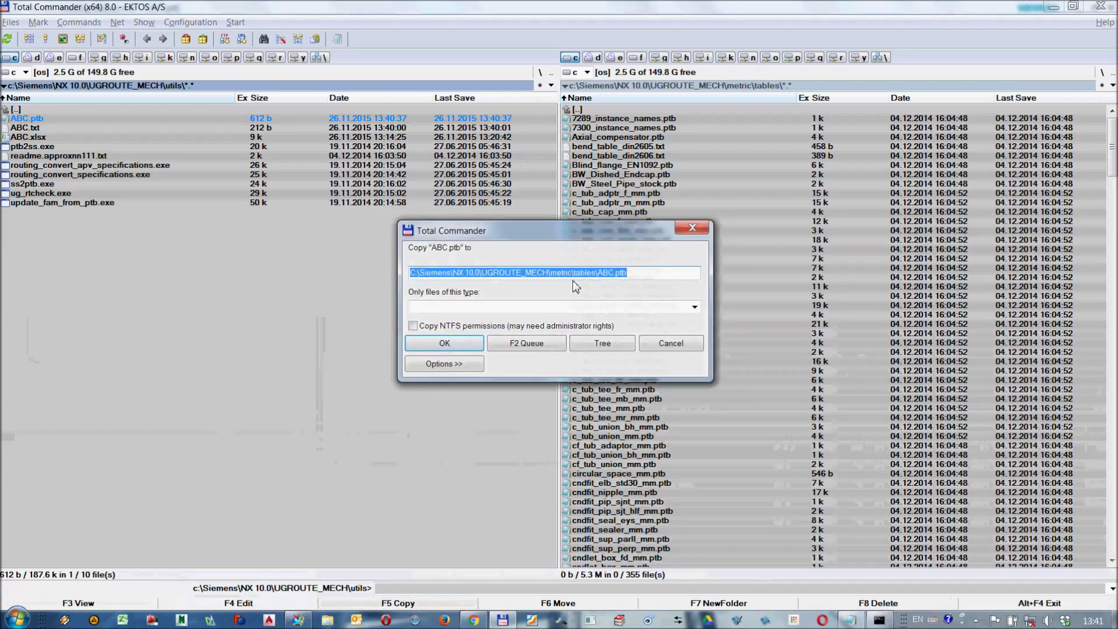
click(446, 344)
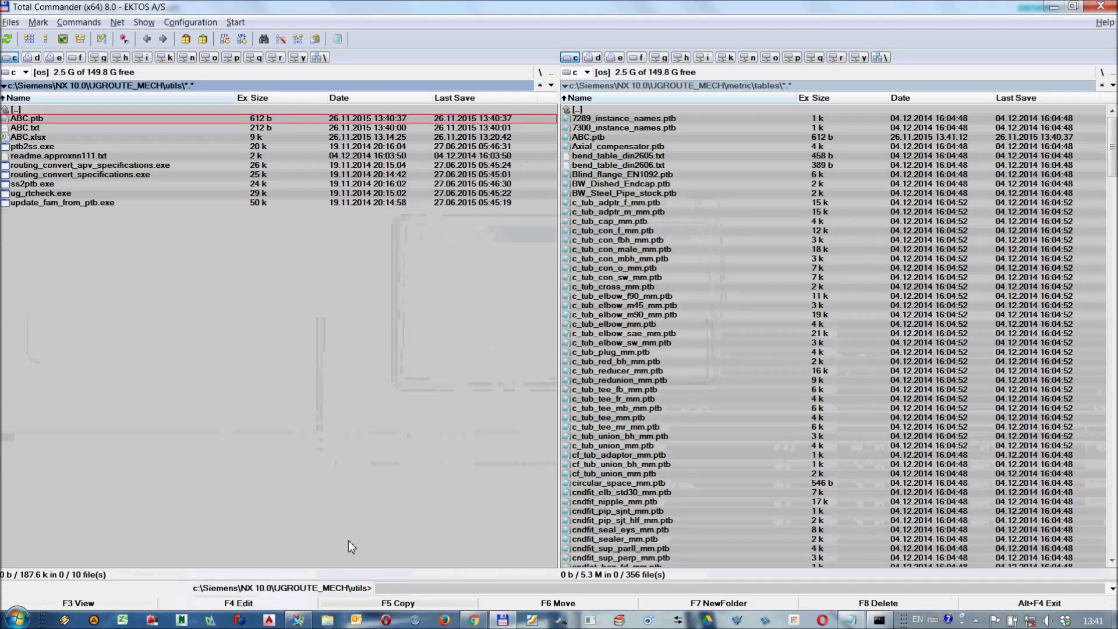
- Switch to NX and create a new Routing Mechanical part in millimetres named route_mech_model1.prt in C:\Siemens\NX 10.0\UGII
click(299, 620)
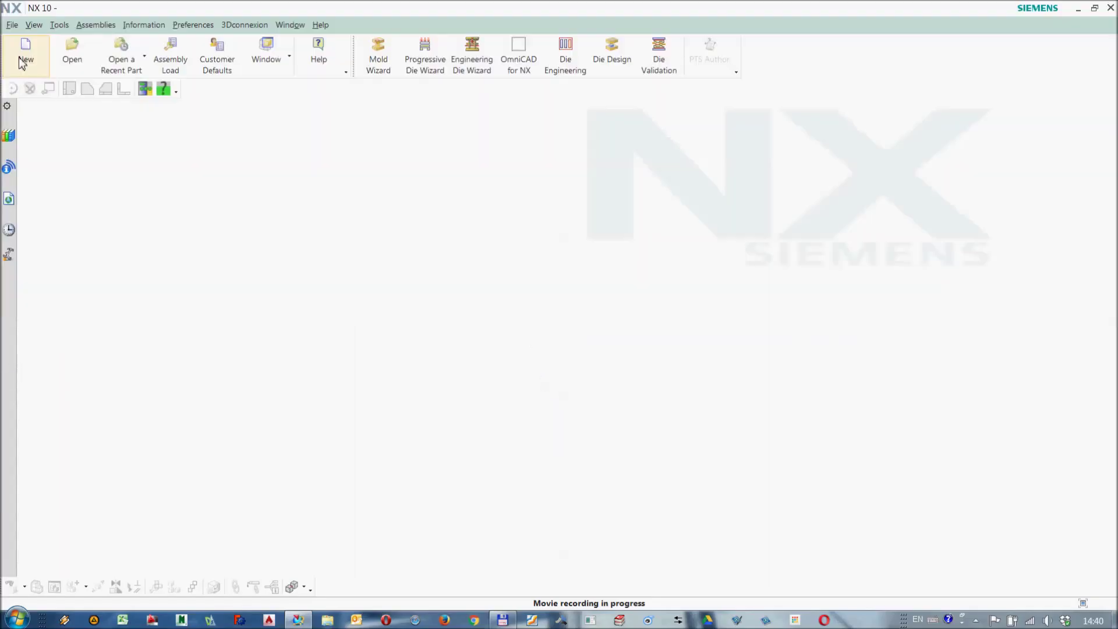
click(22, 63)
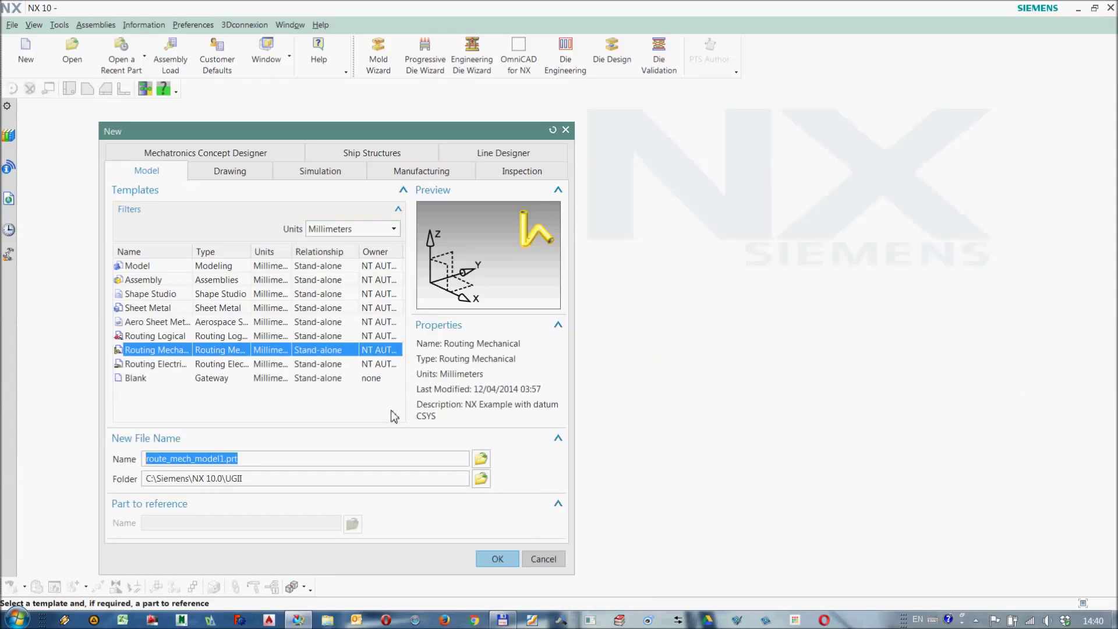
click(492, 559)
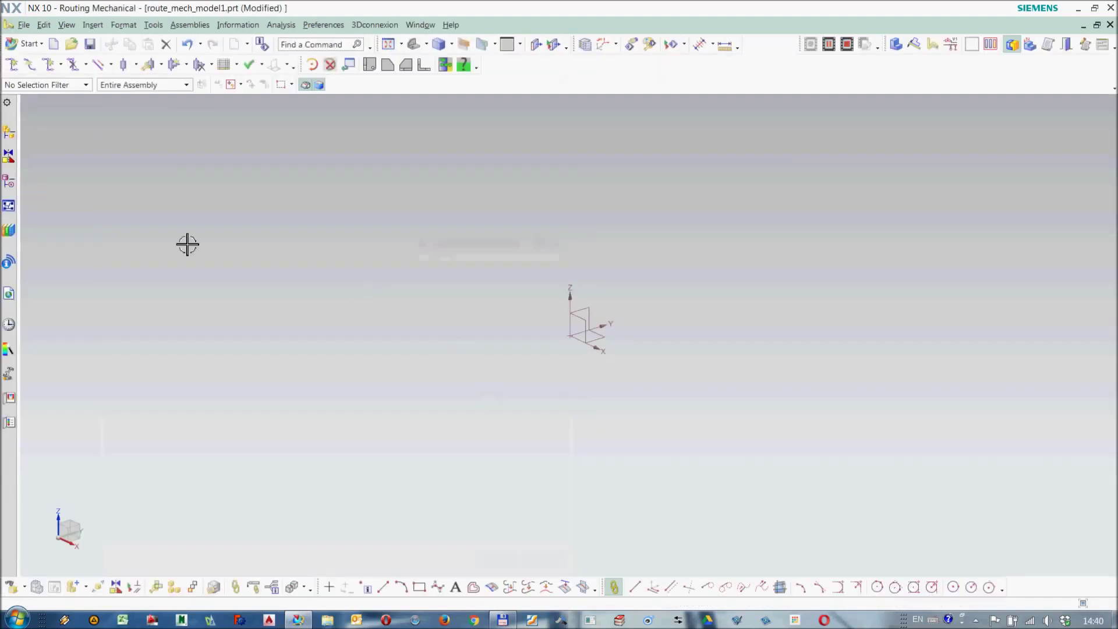
- Browse the Reuse Library's Routing Part Library to the Armatures category under Piping Parts and show its members
click(12, 230)
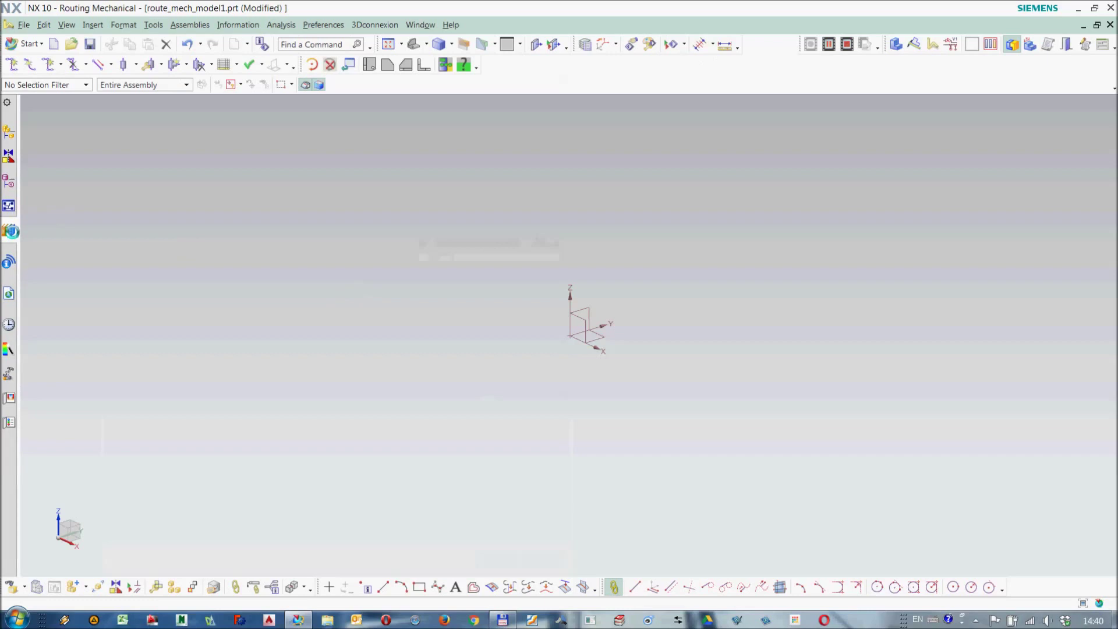
click(28, 178)
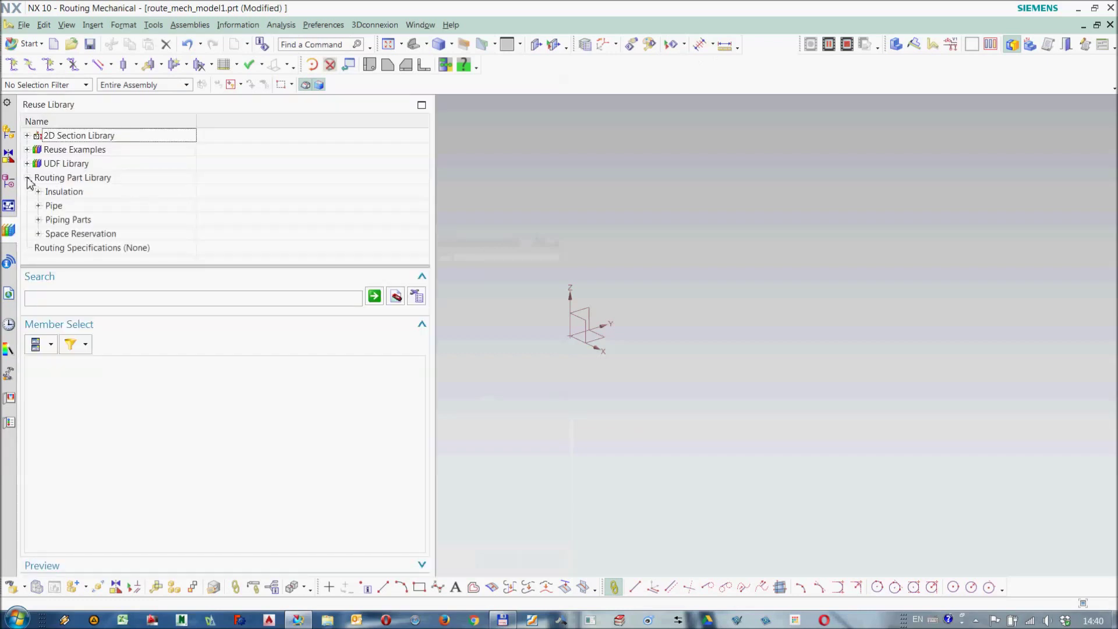
click(37, 219)
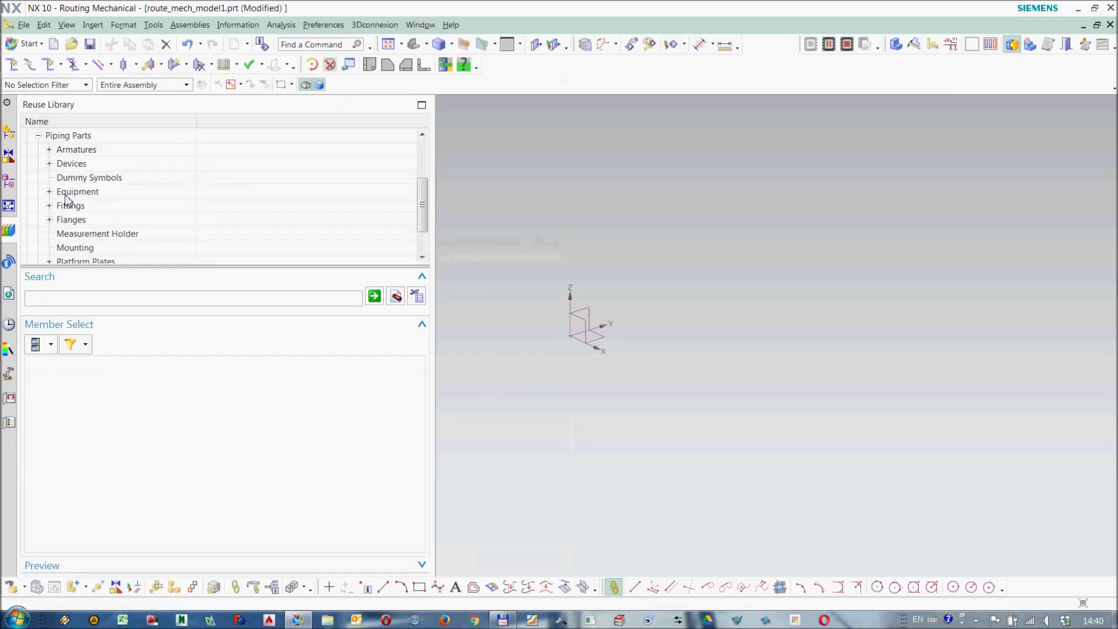
click(49, 150)
click(67, 149)
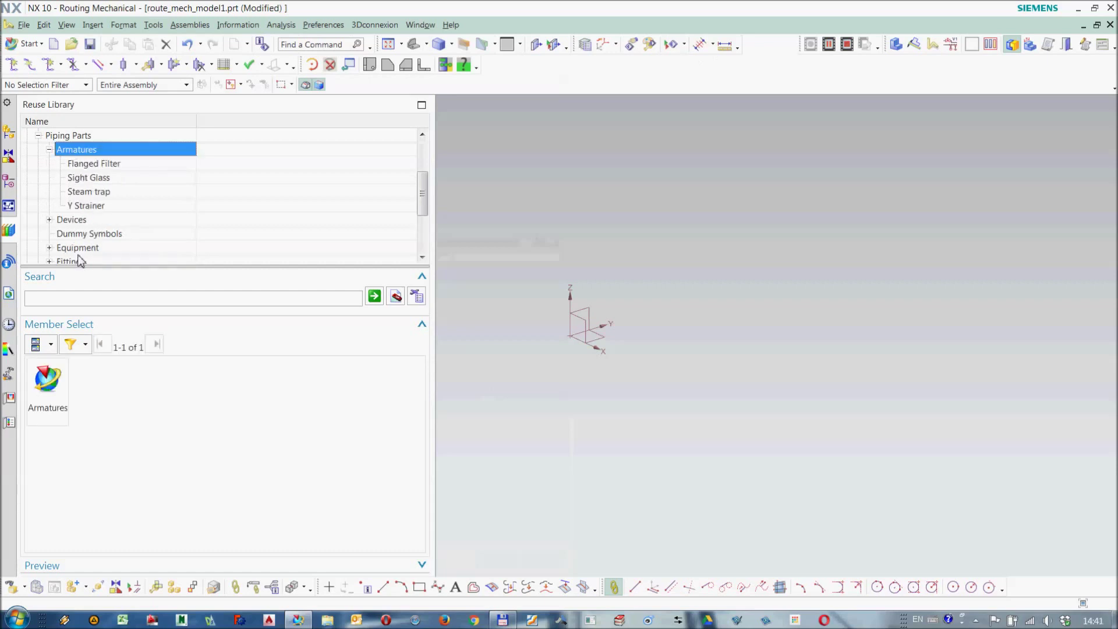
click(70, 299)
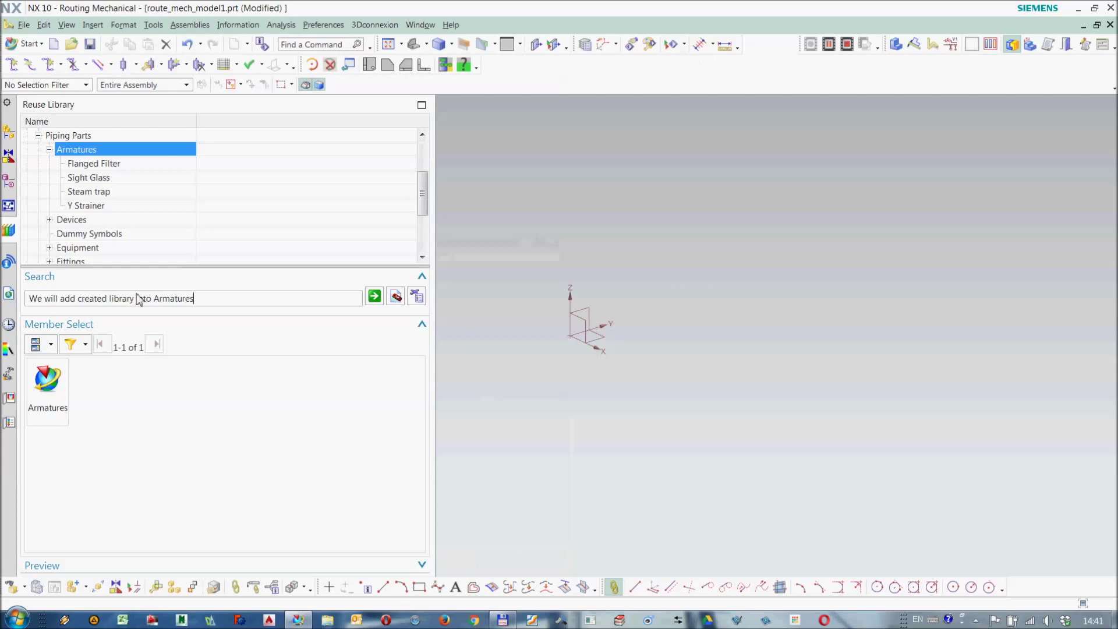
key(BackSpace)
key(BackSpace)
key(BackSpace)
key(BackSpace)
key(BackSpace)
key(BackSpace)
key(BackSpace)
key(BackSpace)
key(BackSpace)
key(BackSpace)
key(BackSpace)
key(BackSpace)
key(BackSpace)
key(BackSpace)
key(BackSpace)
key(BackSpace)
key(BackSpace)
key(BackSpace)
key(BackSpace)
key(BackSpace)
click(477, 387)
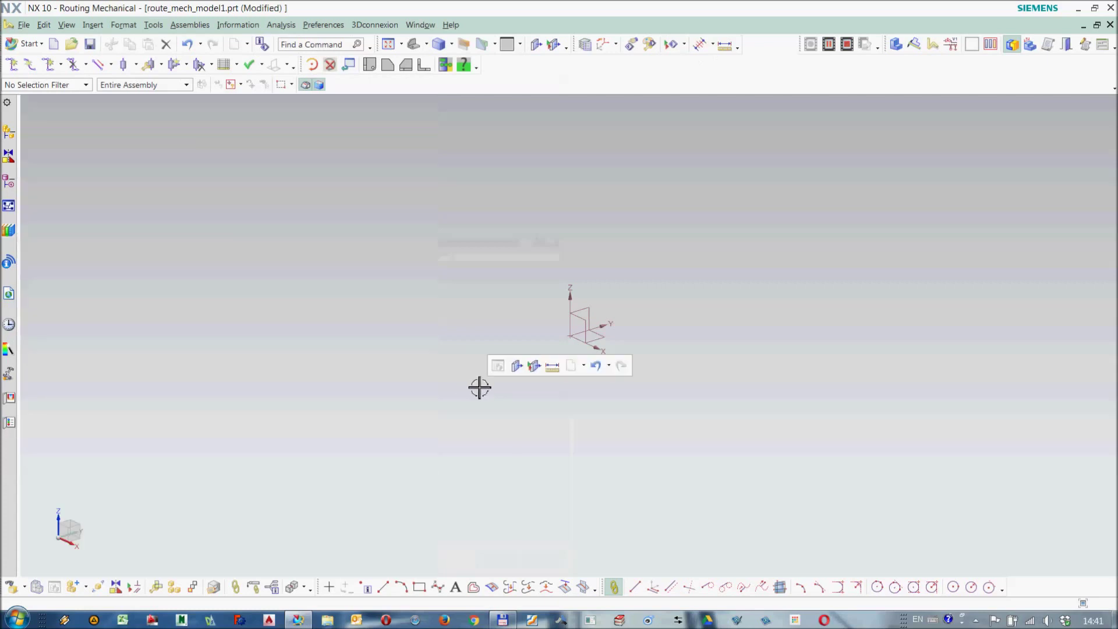
- Switch to Total Commander and open ugroute_mech_metric.plv from C:\Siemens\NX 10.0\UGROUTE_MECH\appview for editing in a maximized Notepad window
click(503, 619)
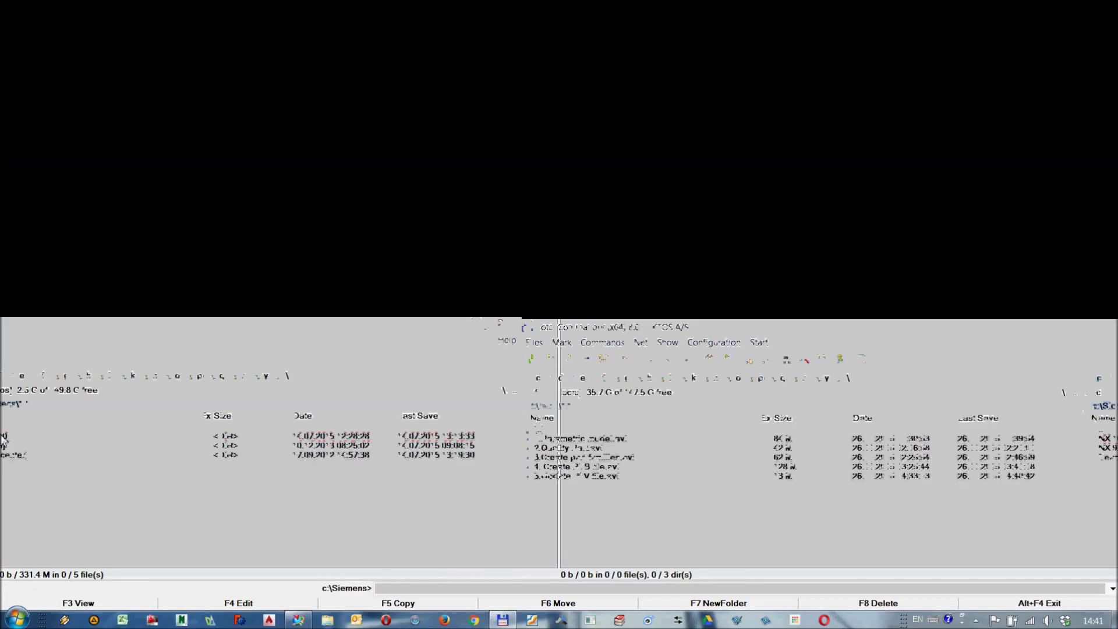
double_click(601, 120)
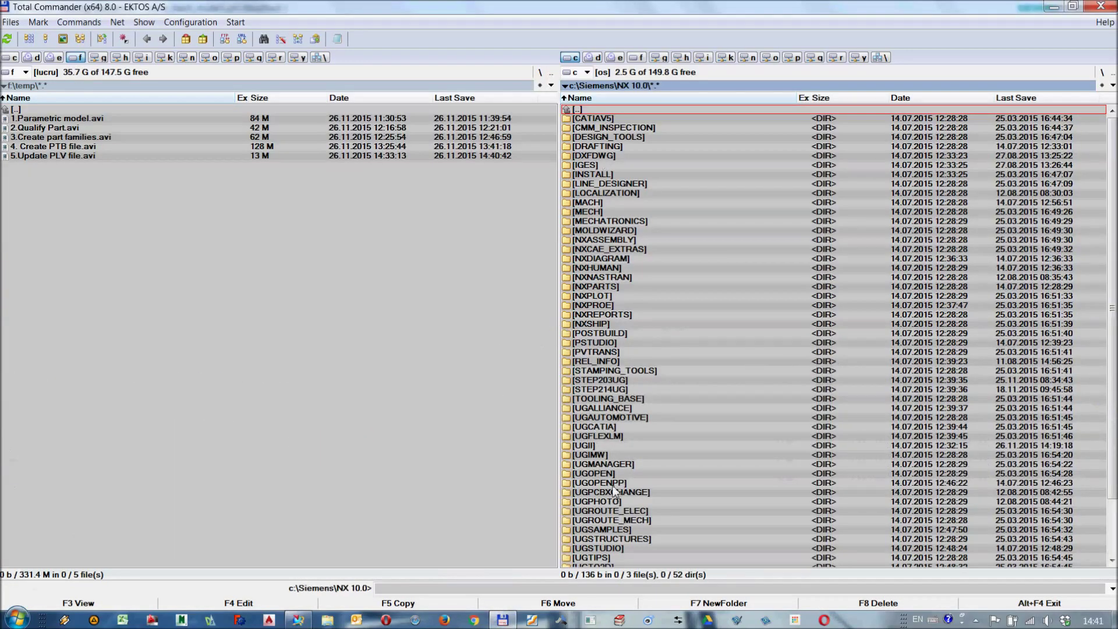
double_click(616, 520)
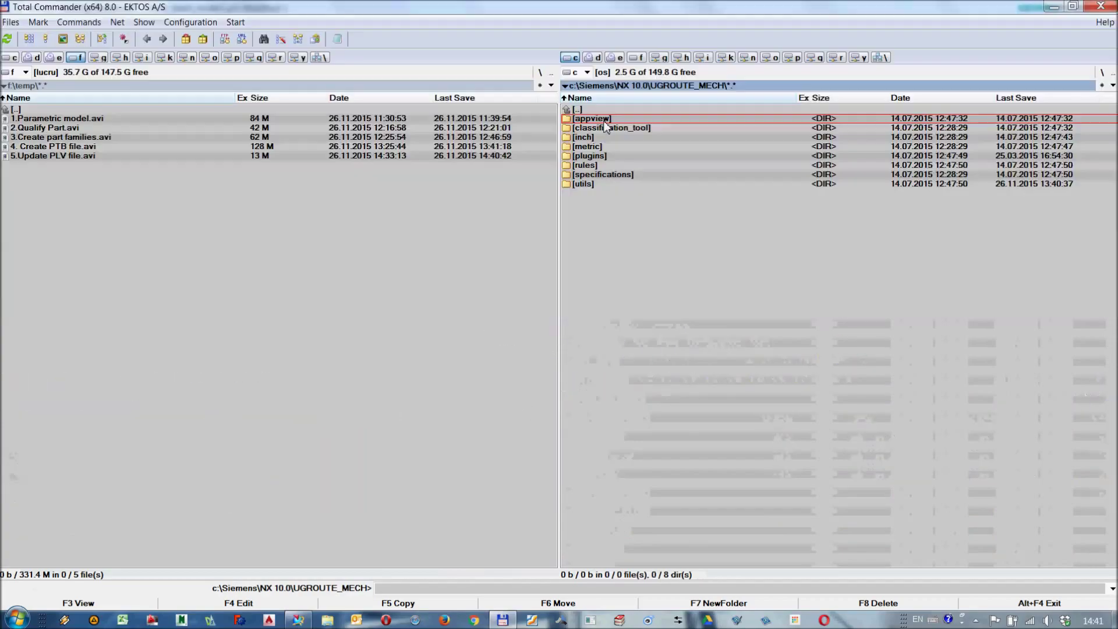
double_click(606, 119)
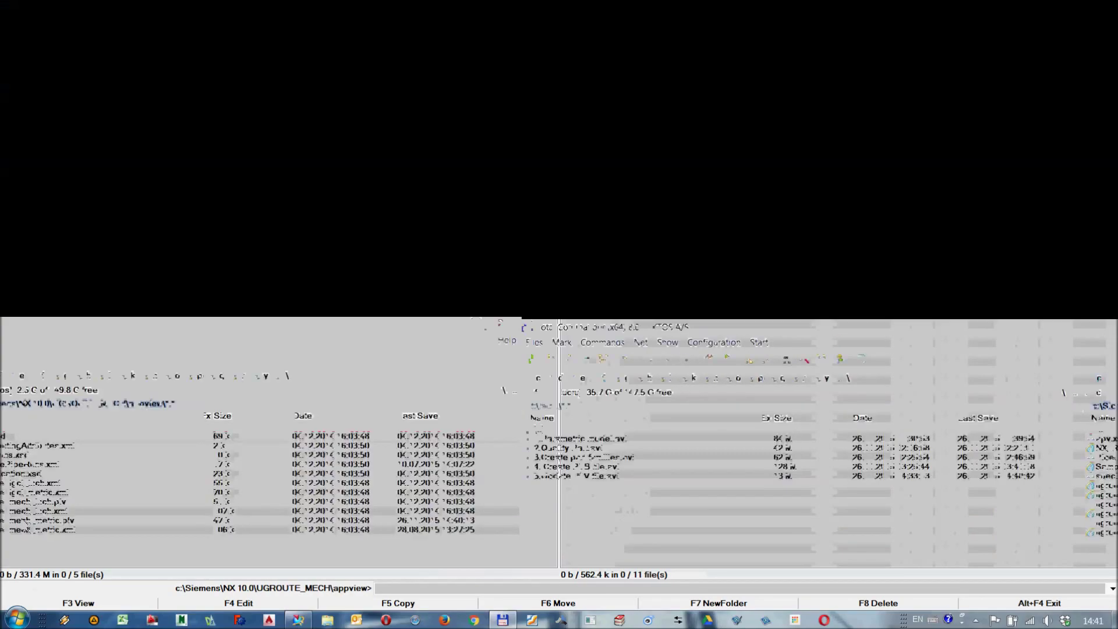
click(620, 201)
key(F4)
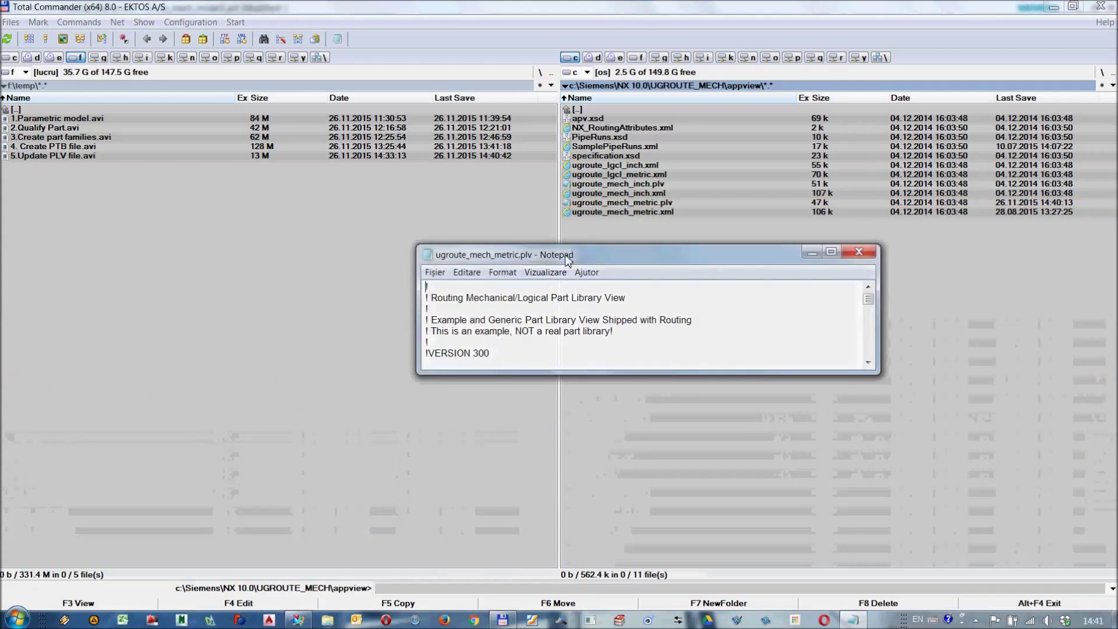
double_click(564, 253)
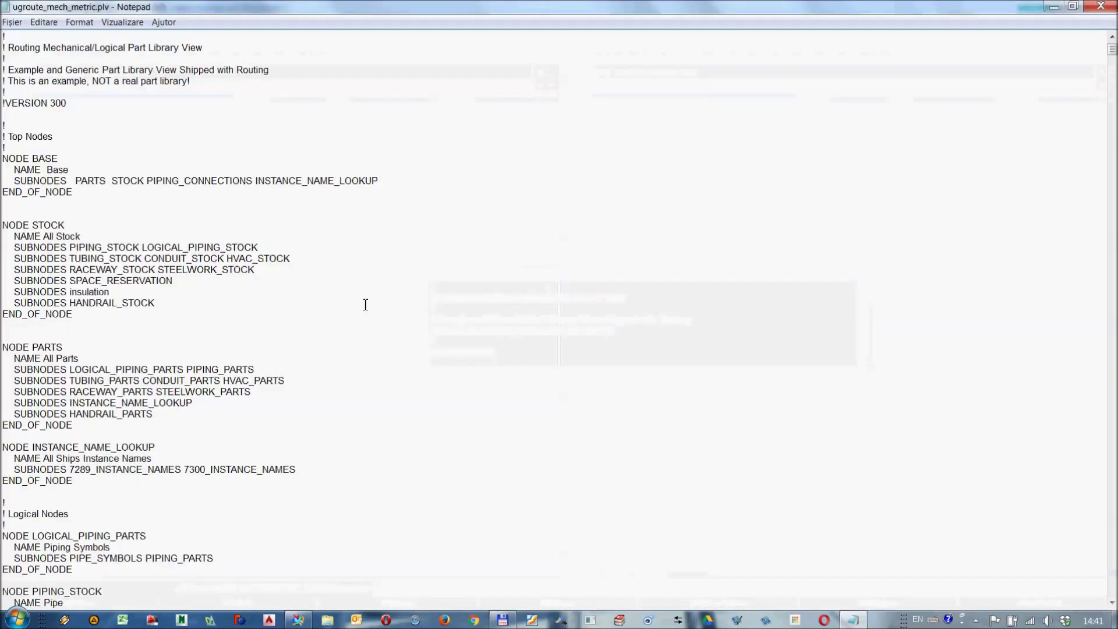
- Search the file for "armatures" up to the NODE DIN_PIP_ARMATURES definition
key(ctrl+f)
text(armatures)
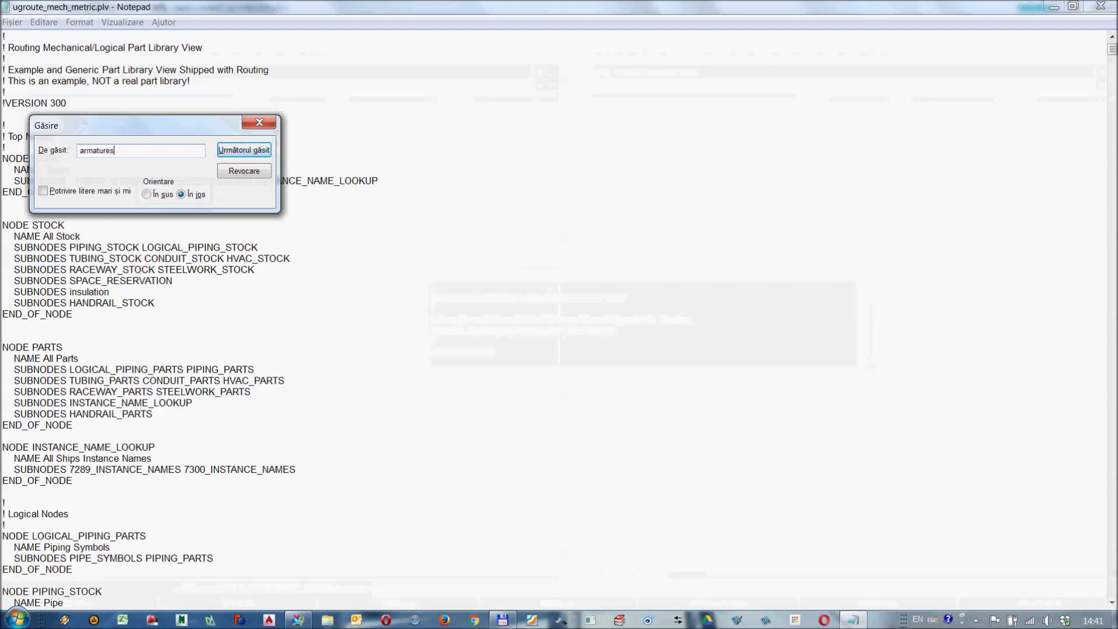
key(Return)
key(Return)
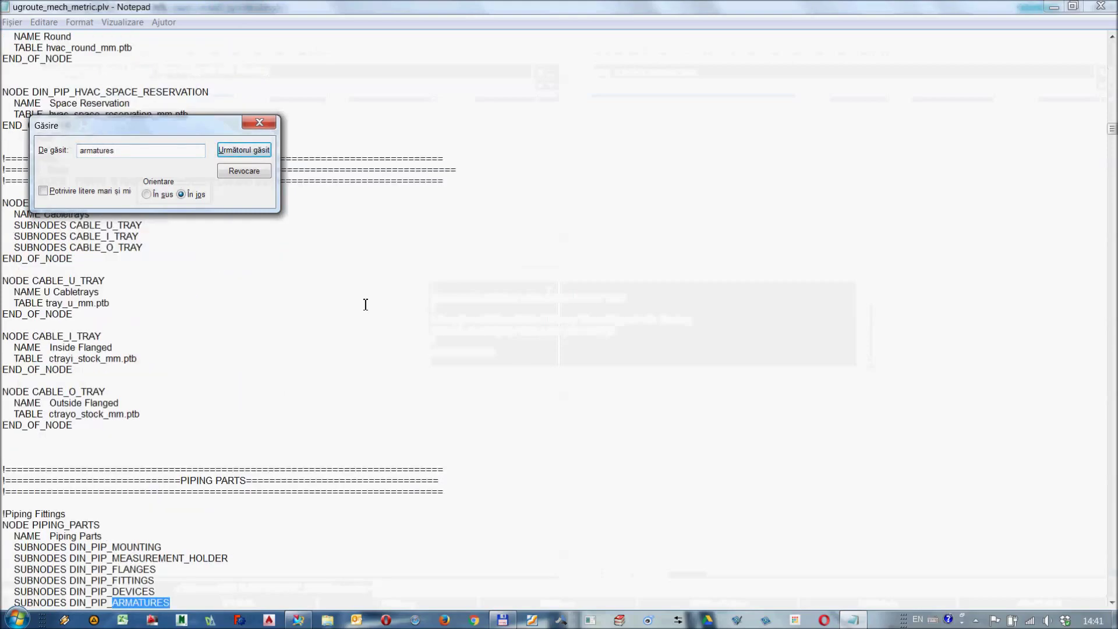
key(Return)
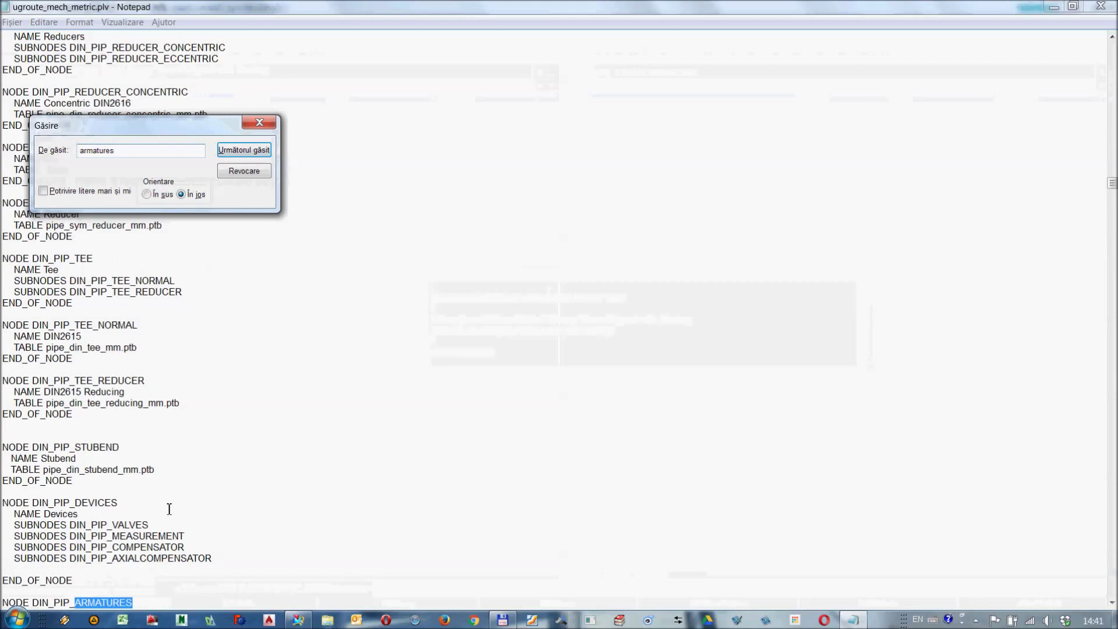
click(150, 604)
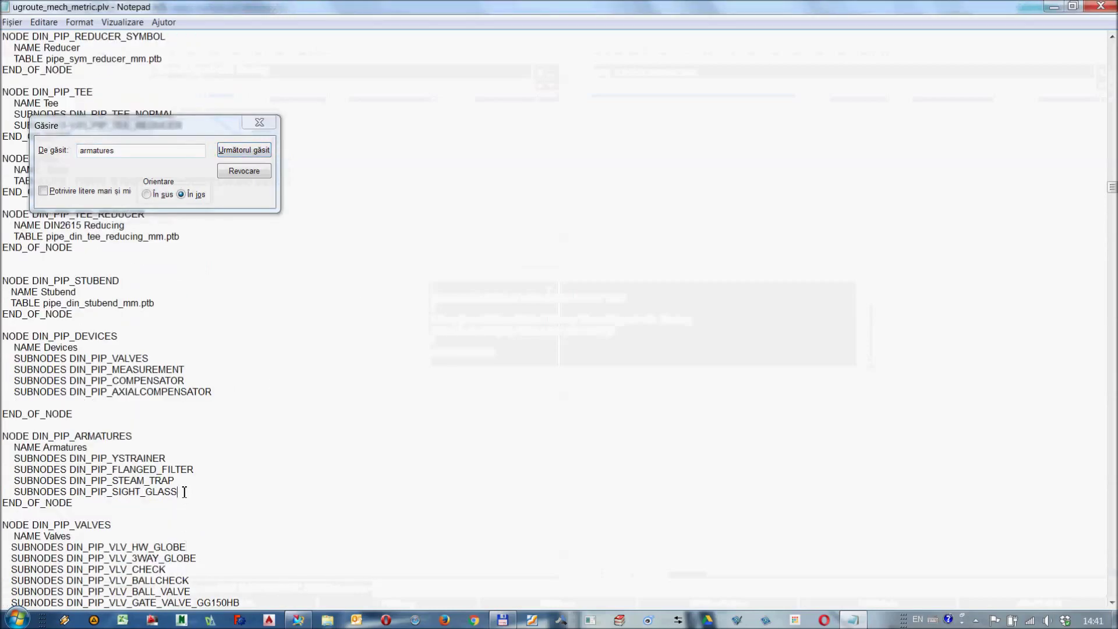
- Add the line SUBNODES DIN_PIP_ABC below DIN_PIP_SIGHT_GLASS in the DIN_PIP_ARMATURES node, based on a copy of that line
drag(184, 492, 27, 492)
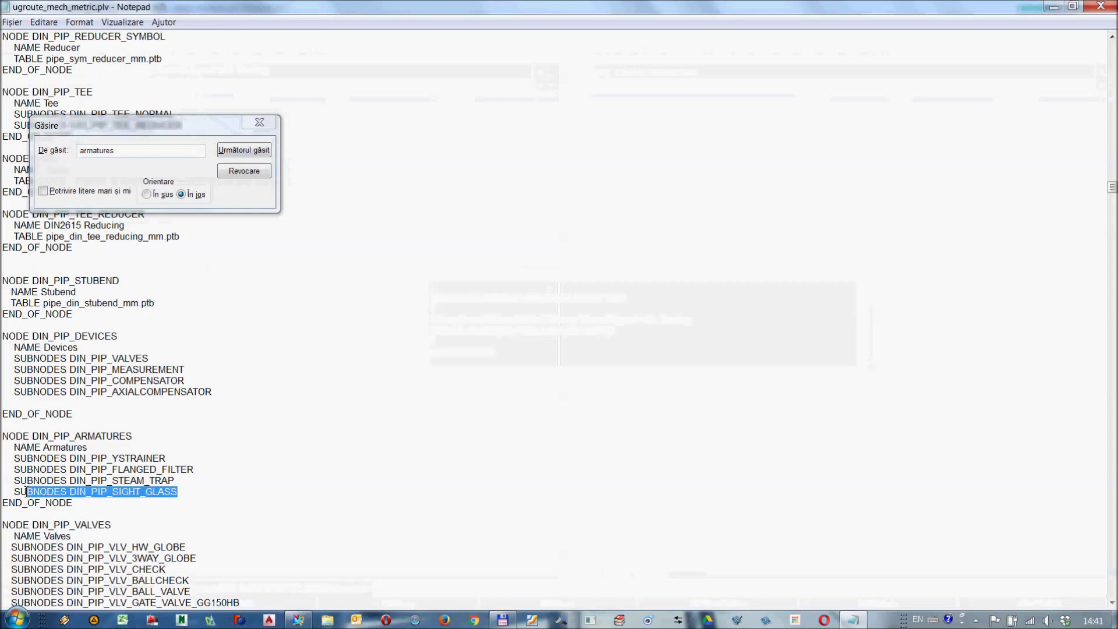
right_click(18, 492)
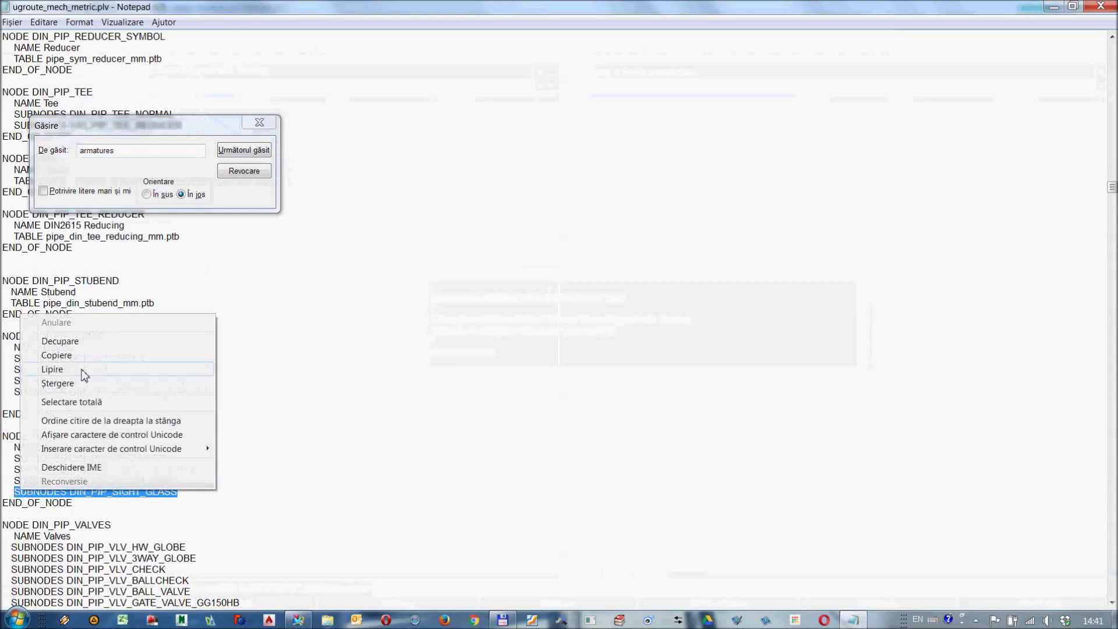
click(58, 356)
click(184, 492)
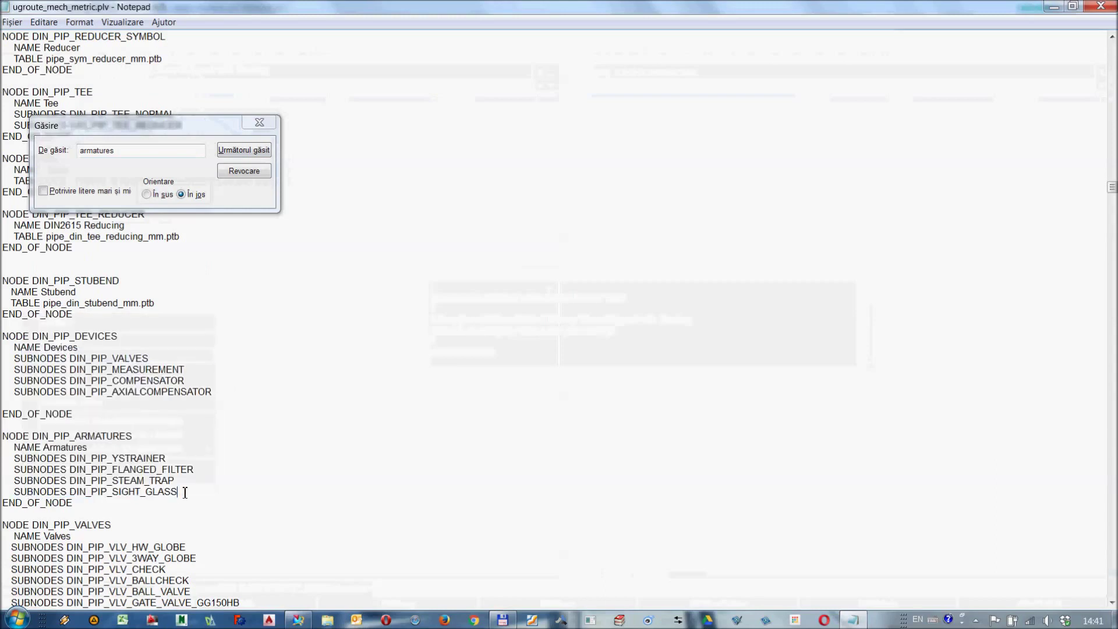
key(Return)
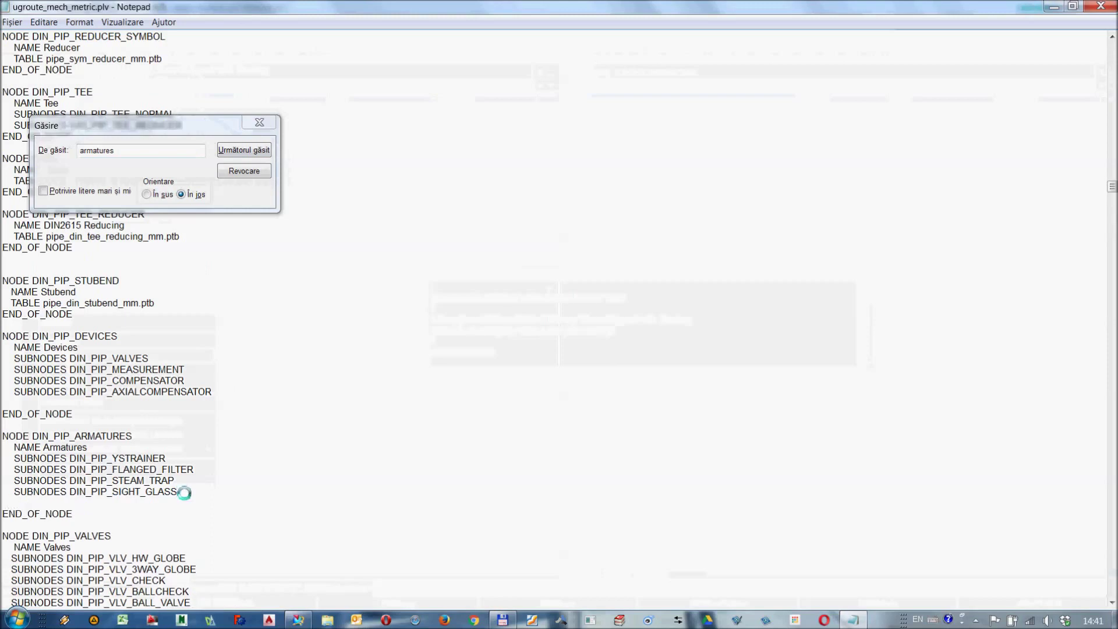
key(ctrl+v)
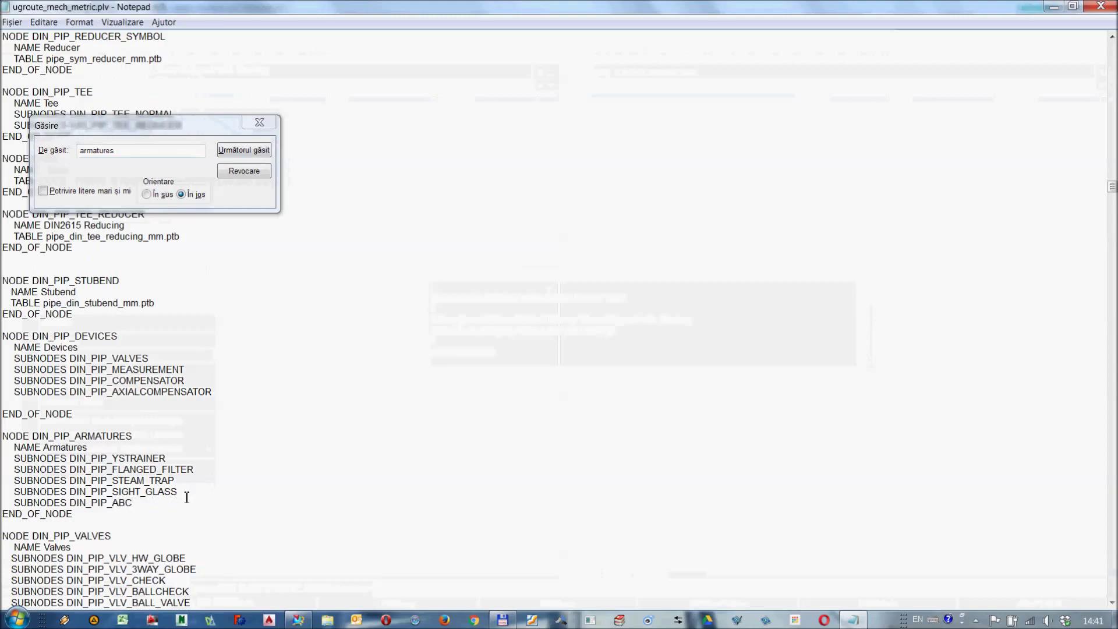
- Duplicate the DIN_PIP_VLV_SYMBOL node block directly below the end of the DIN_PIP_VALVES node
scroll(186, 496, down, 7)
drag(98, 503, 2, 464)
click(31, 460)
key(Return)
key(Return)
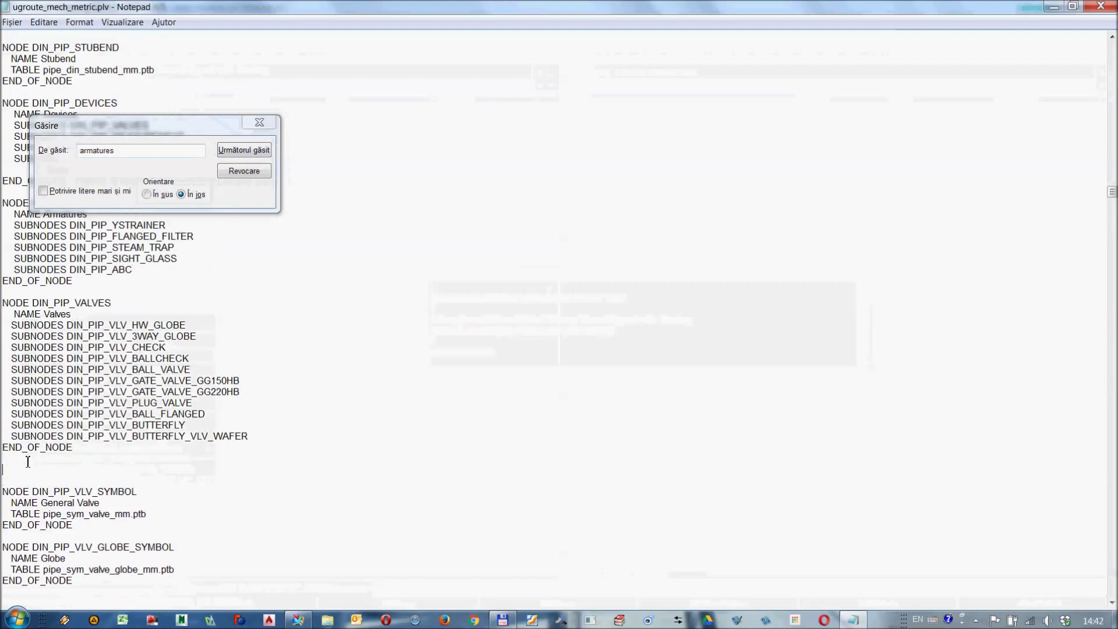
key(ctrl+v)
- Change the copied node block to NODE DIN_PIP_ABC with NAME ABC-LIB and TABLE ABC.ptb
drag(125, 470, 87, 470)
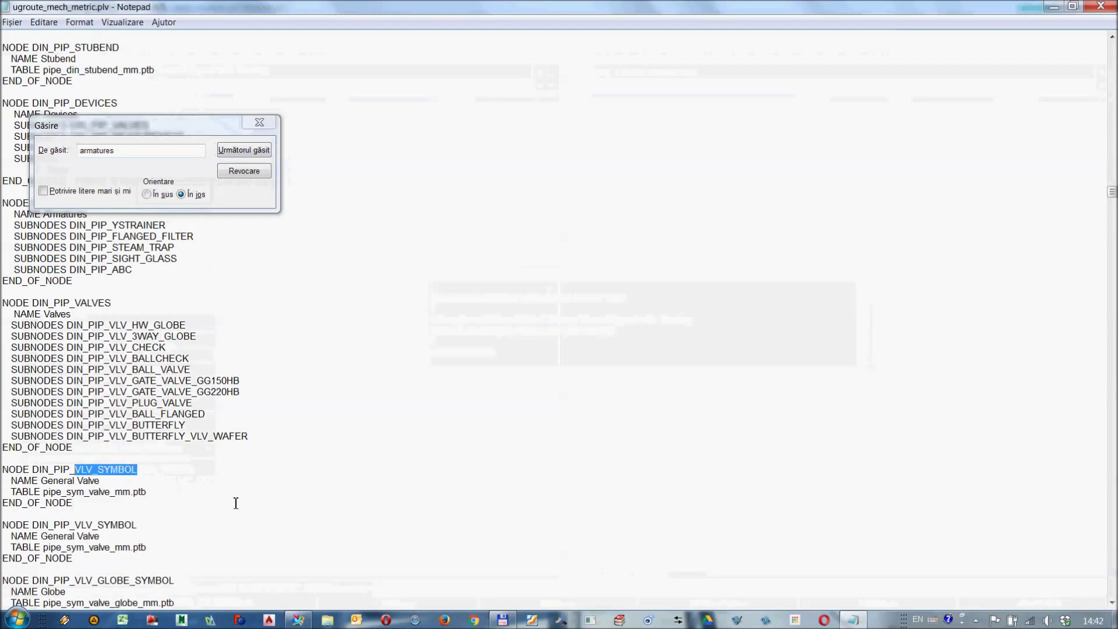
text(ABC)
drag(100, 481, 42, 481)
text(A)
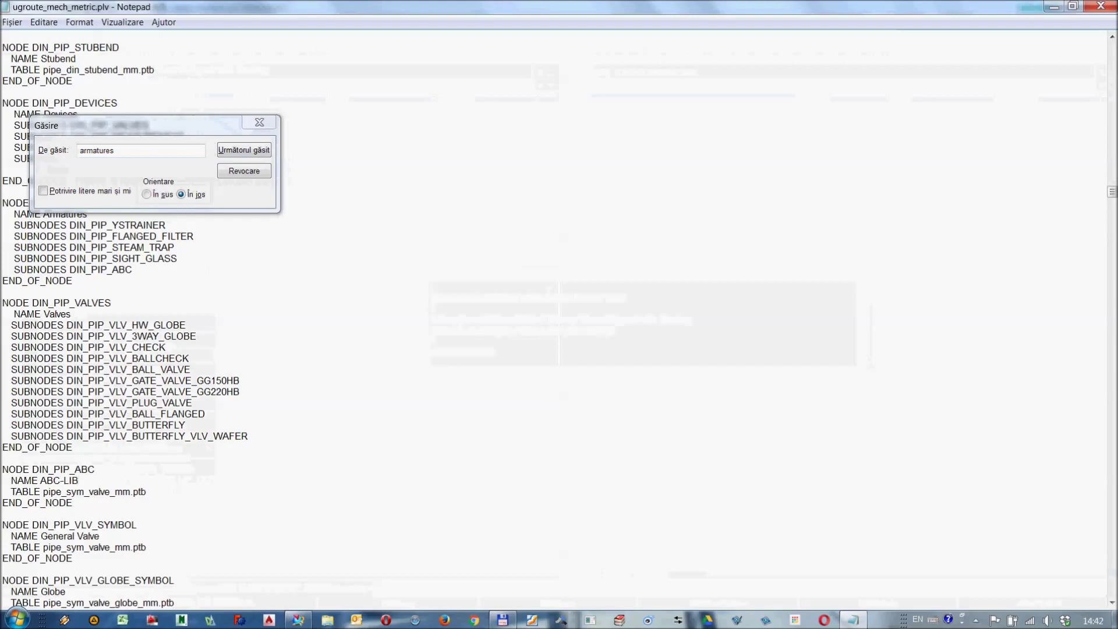
drag(146, 492, 44, 492)
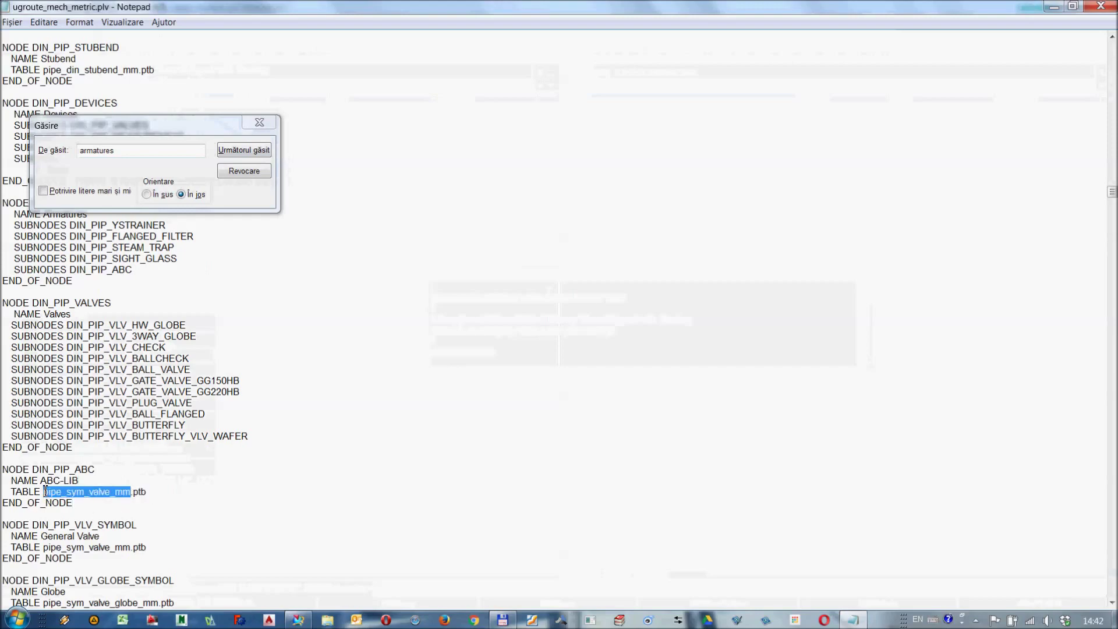
text(ABC)
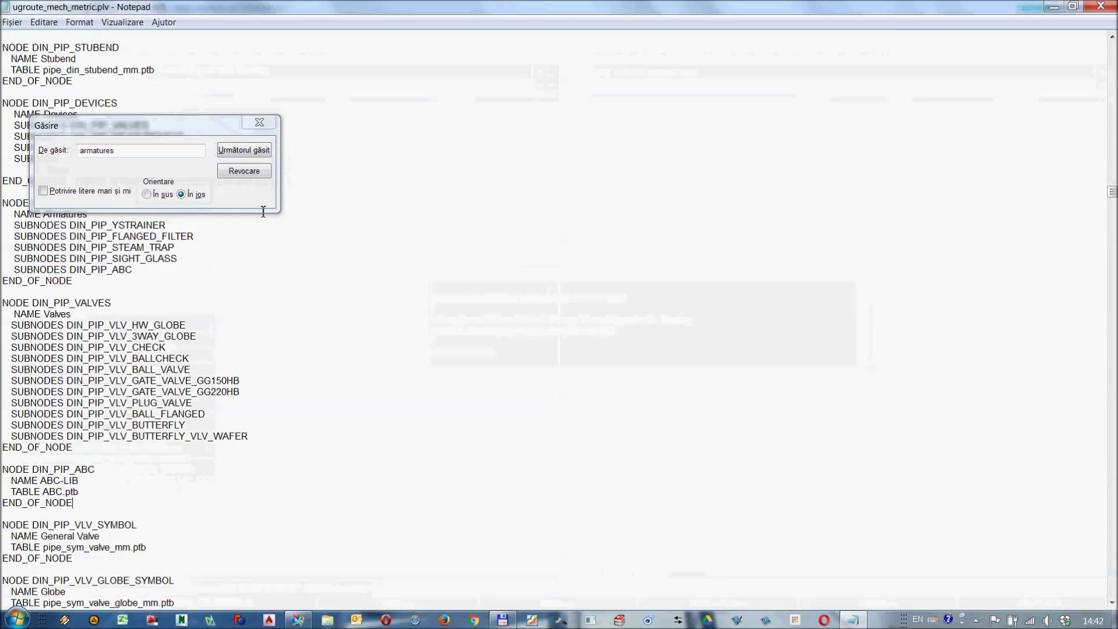
- Close the find dialog and the text file, saving the changes to ugroute_mech_metric.plv
click(259, 122)
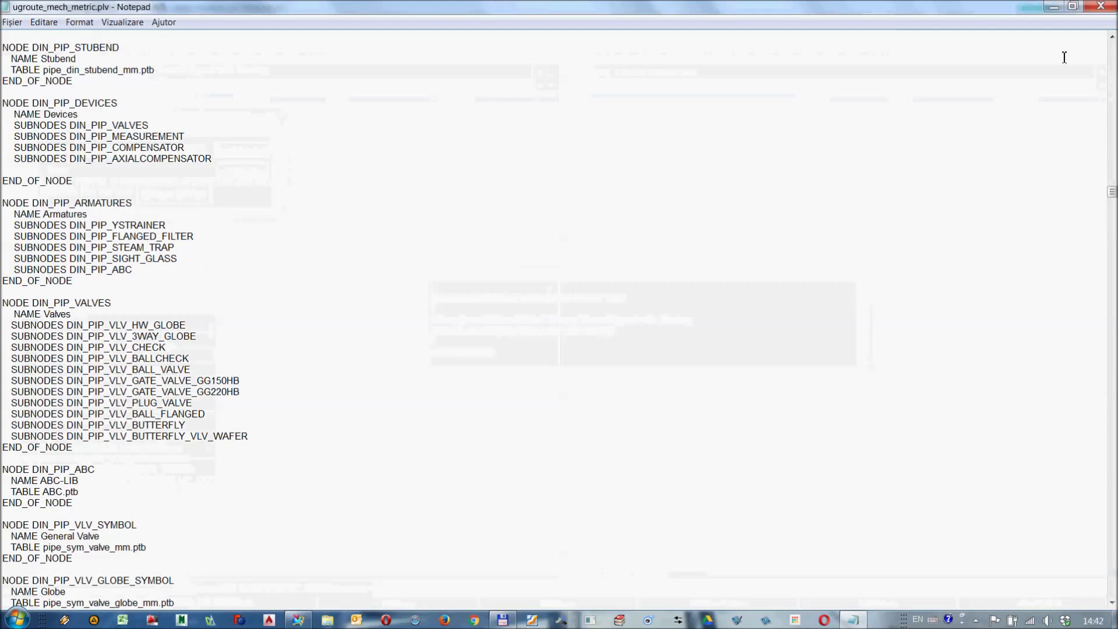
click(1100, 5)
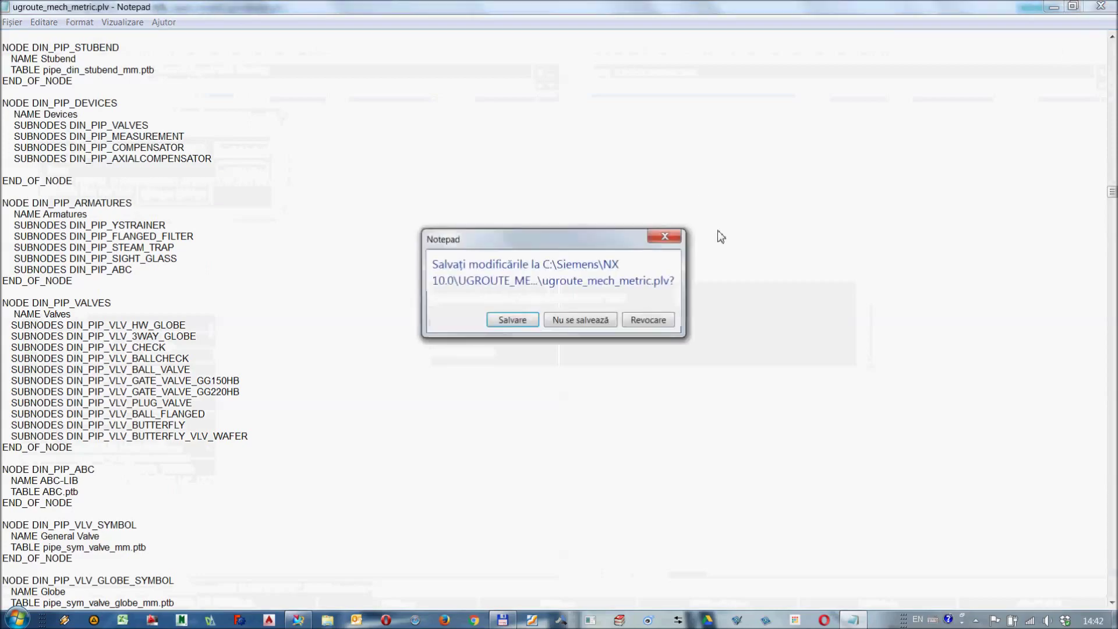
click(512, 320)
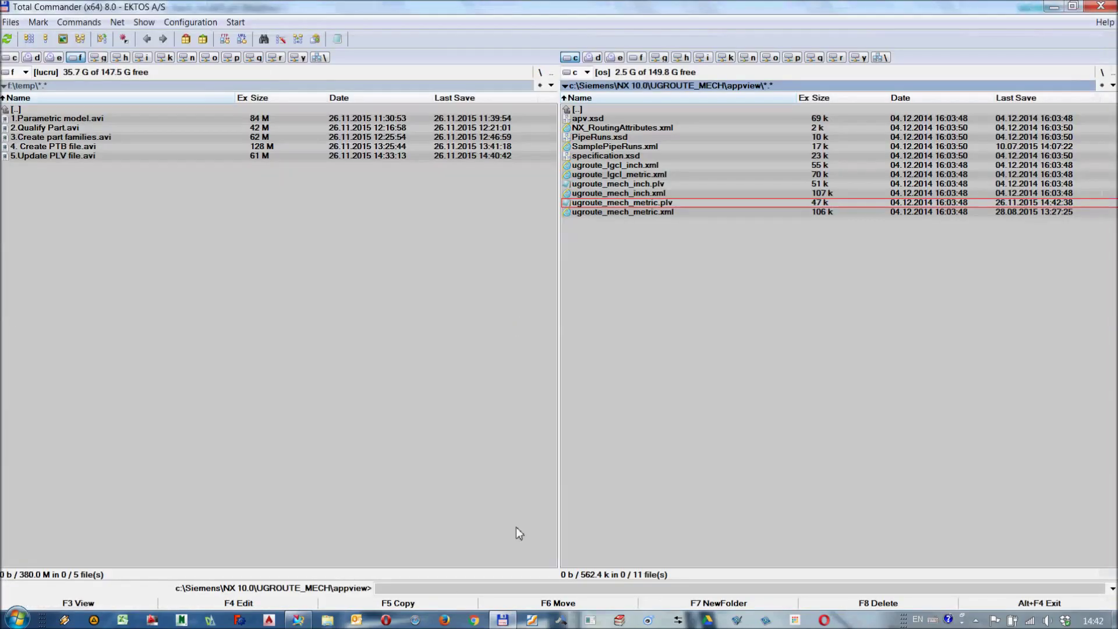
- Switch to NX and reload the Routing Part Library in the Reuse Library
key(alt+Tab)
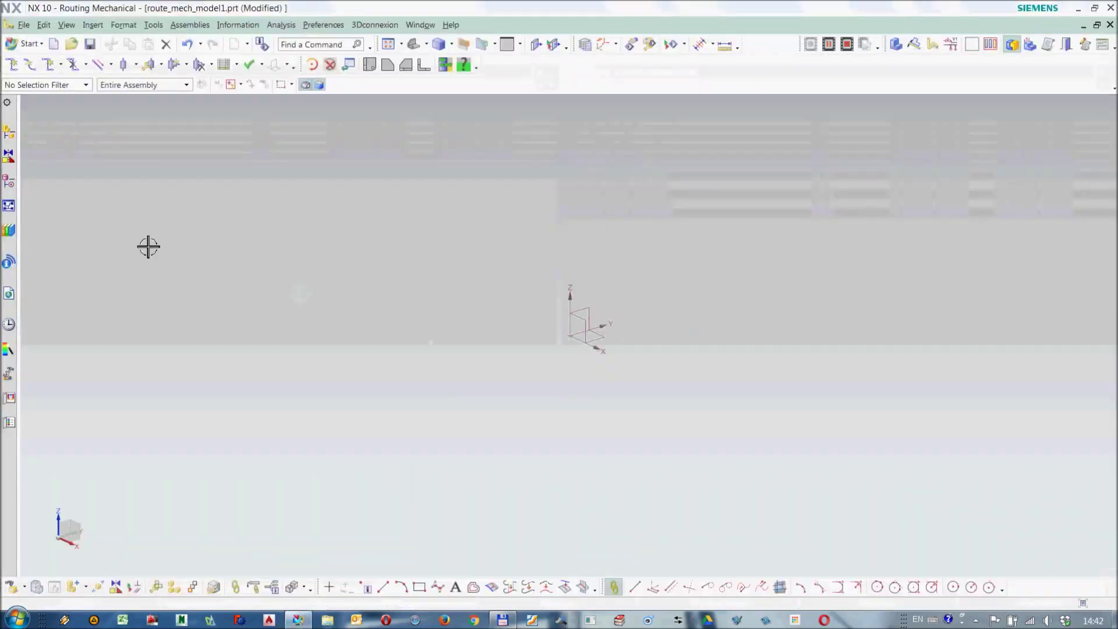
click(8, 230)
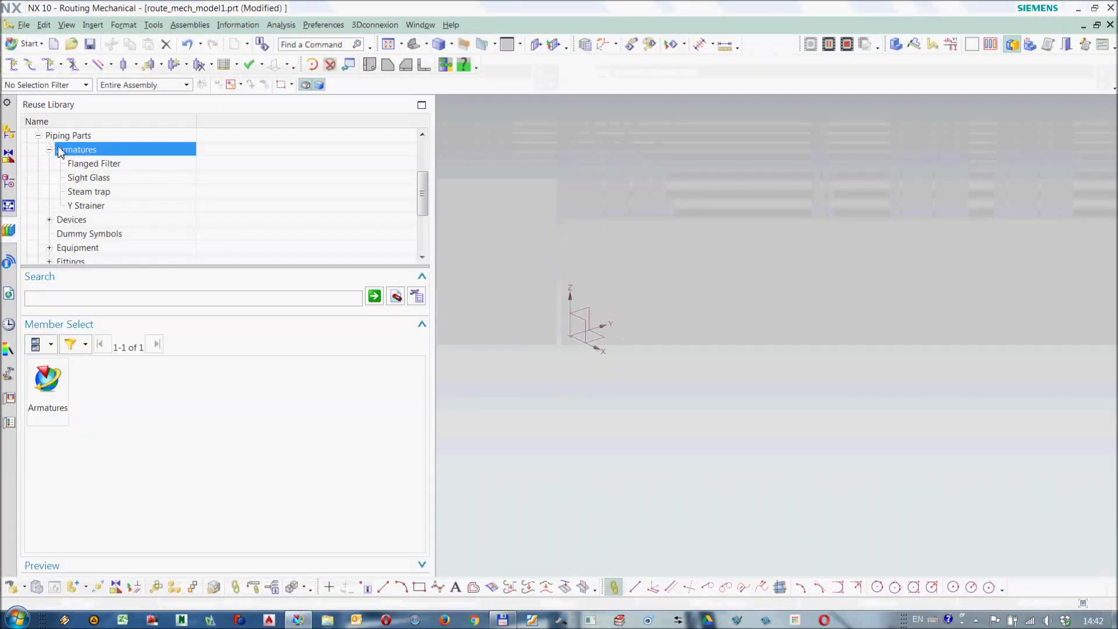
scroll(64, 157, up, 1)
click(73, 181)
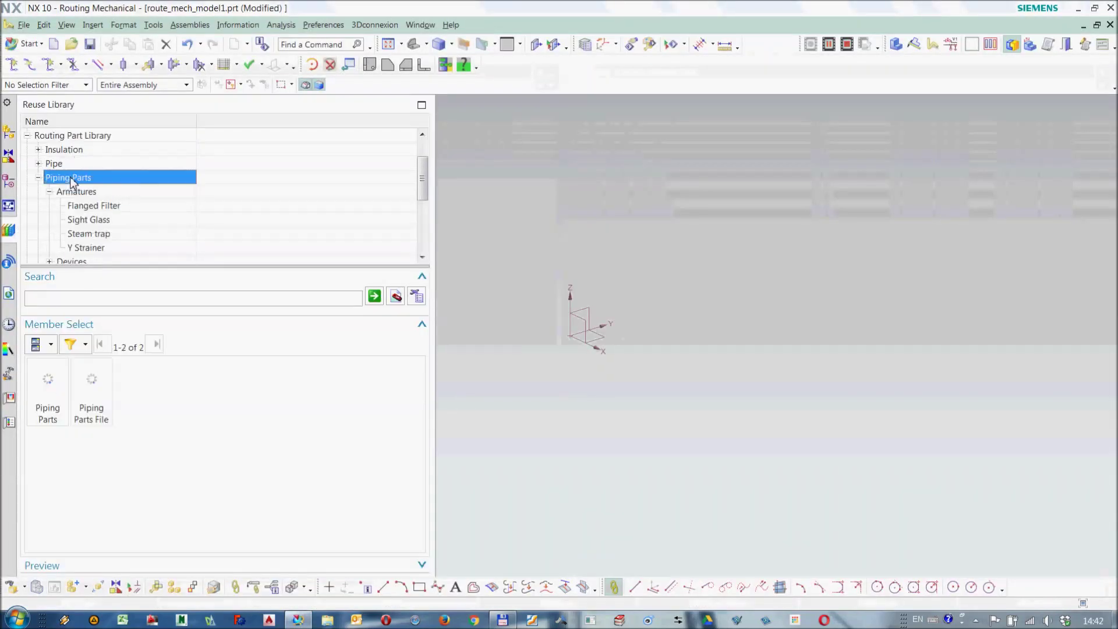
right_click(72, 180)
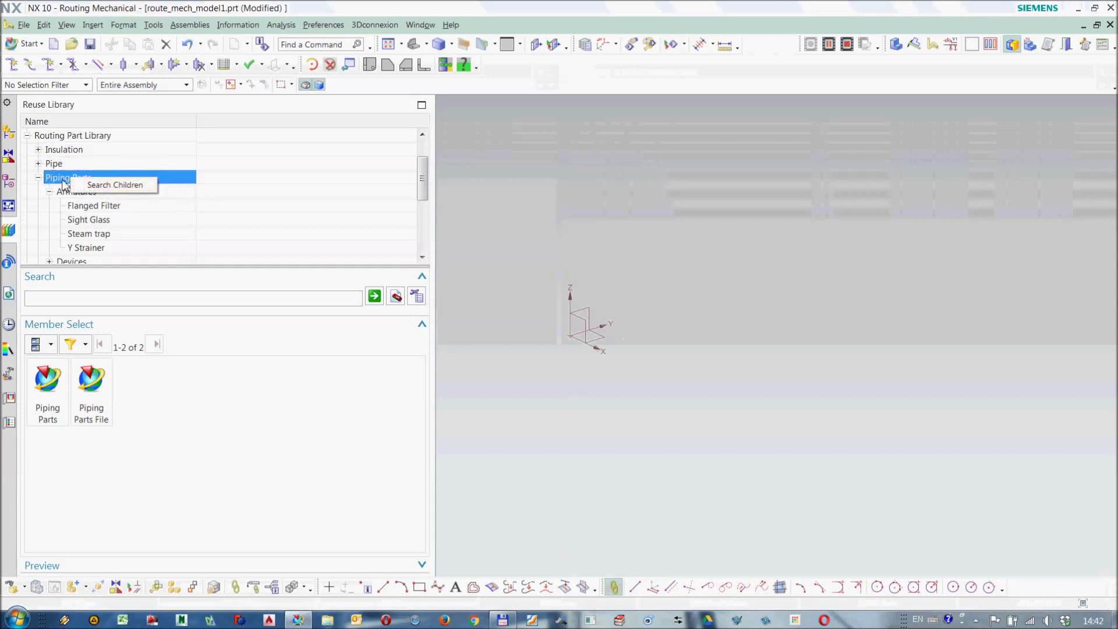
click(38, 178)
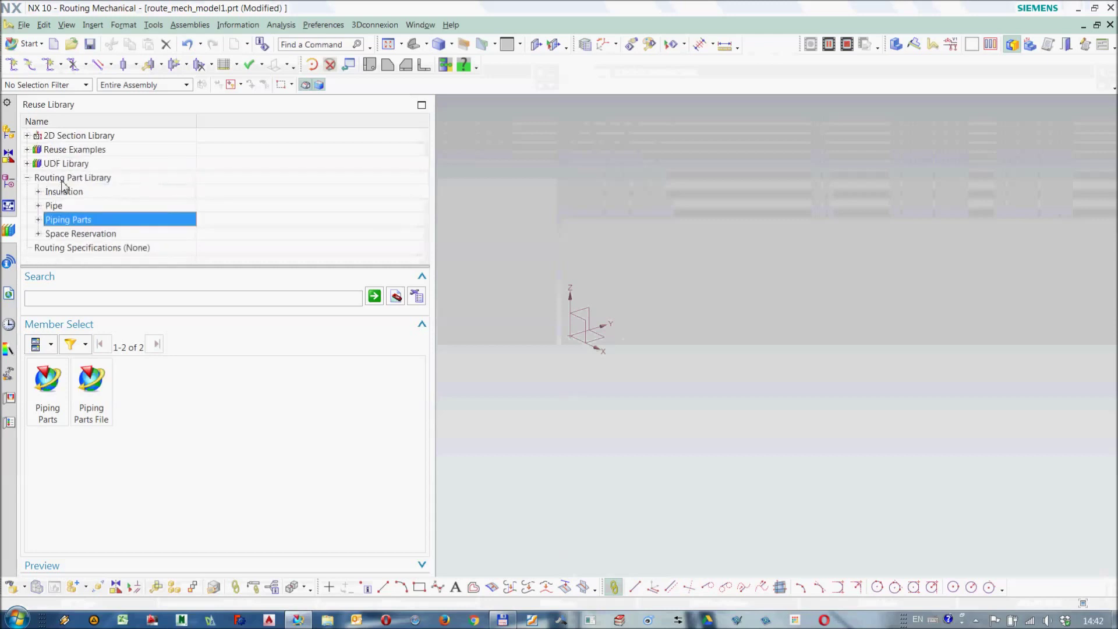
click(63, 180)
right_click(66, 180)
click(72, 185)
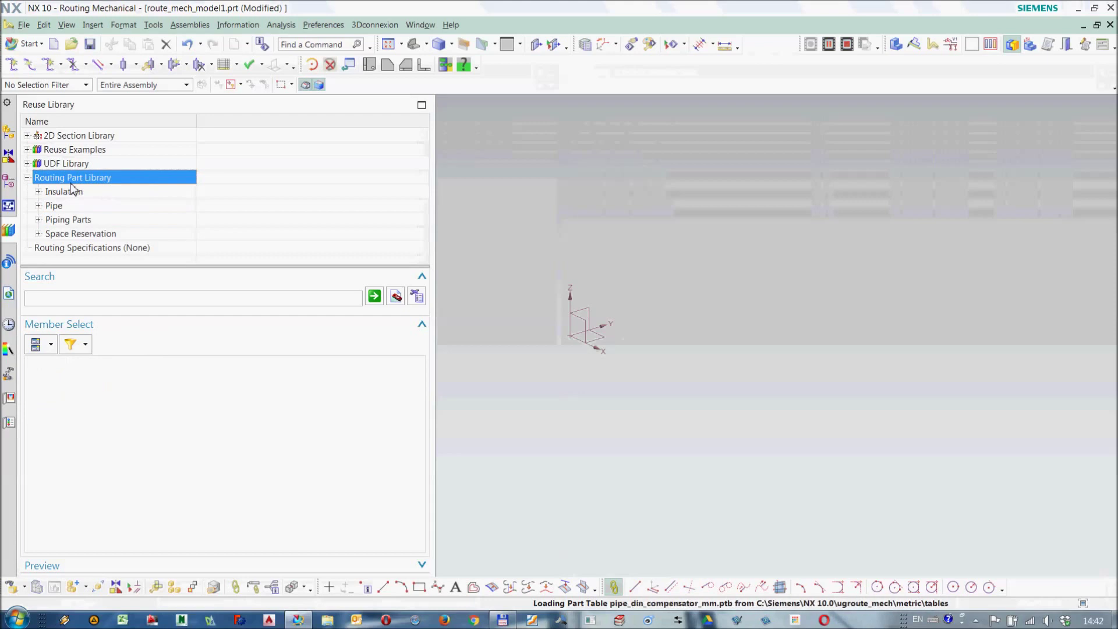
- Show the members of ABC-LIB under Piping Parts, Armatures
click(38, 220)
click(50, 151)
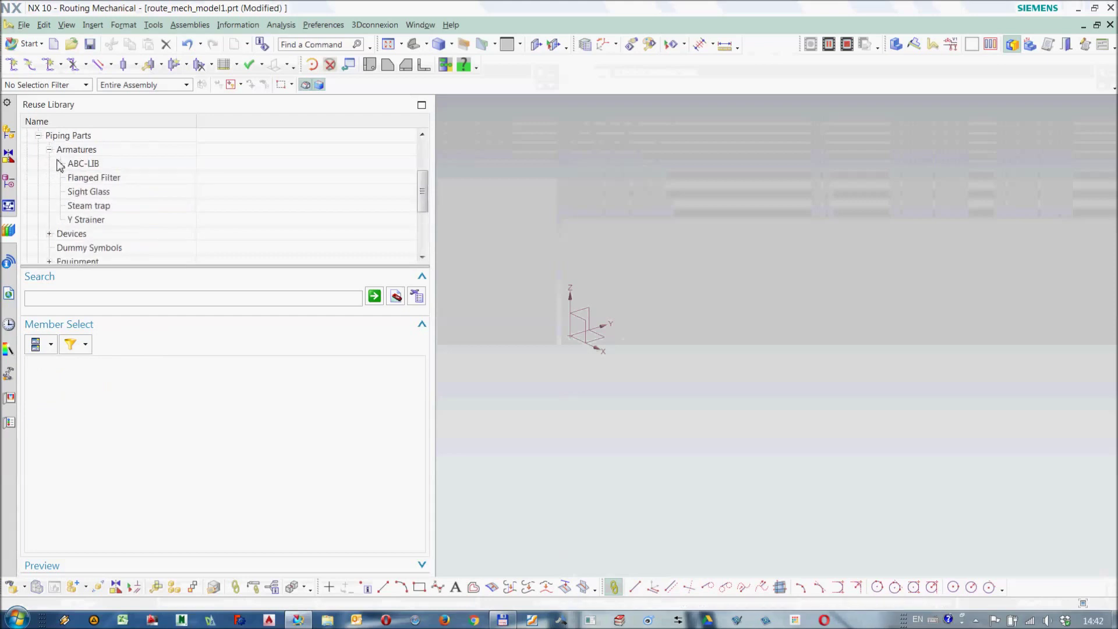
click(83, 164)
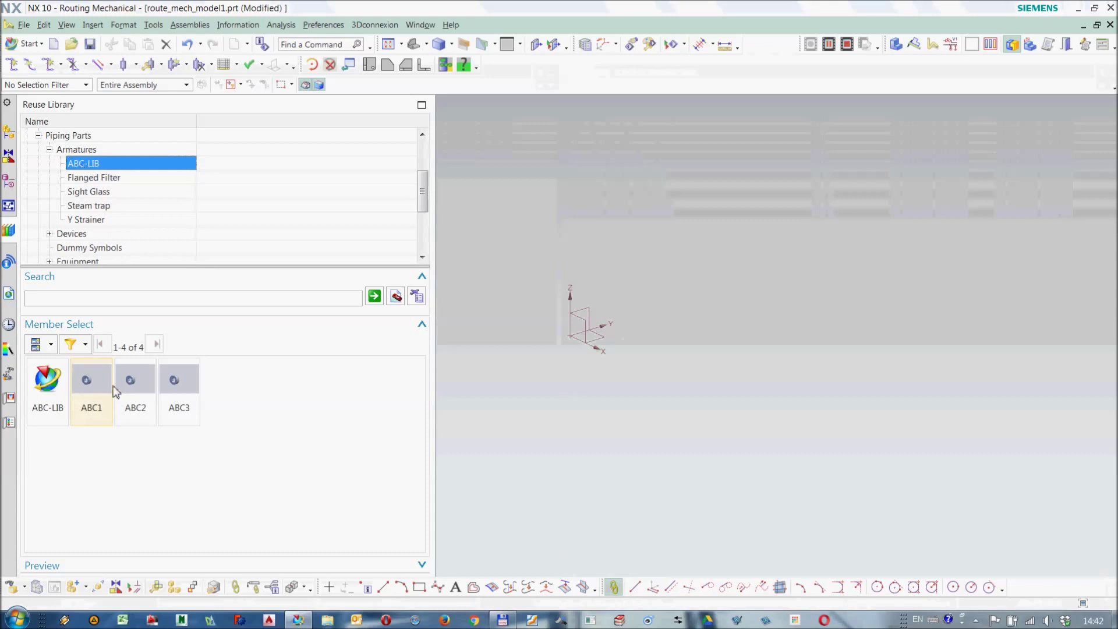
- Place the ABC1 part near the coordinate system origin with placement solution 1 and a port rotation of 0 degrees
drag(97, 392, 567, 337)
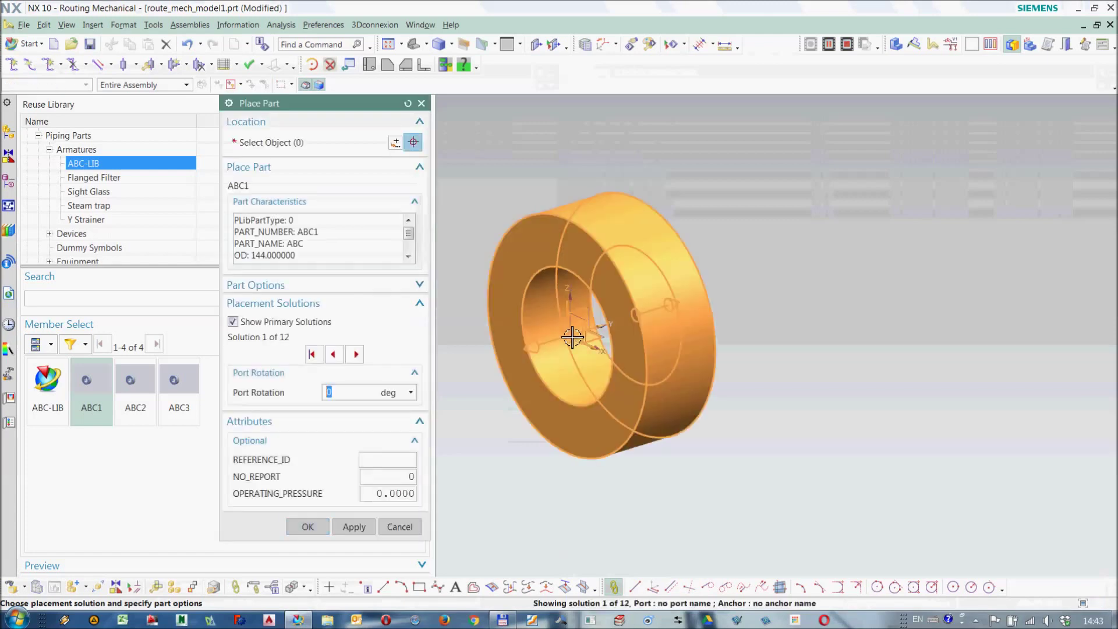
click(308, 527)
click(379, 441)
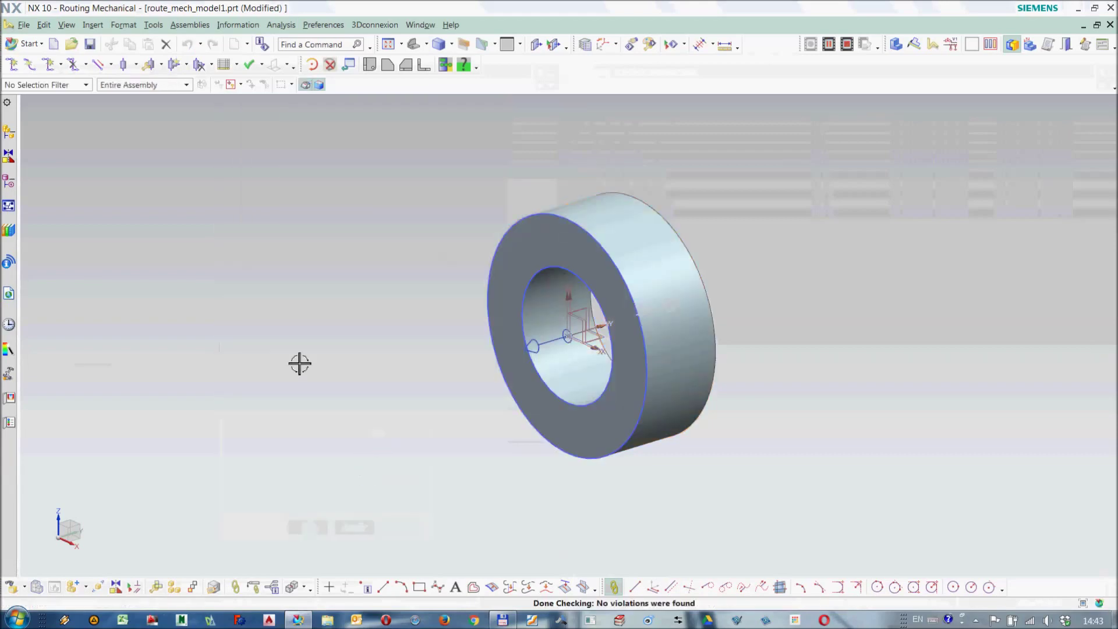
- Place the ABC2 part on the free port of ABC1 with placement solution 1 and a port rotation of 0 degrees
click(8, 232)
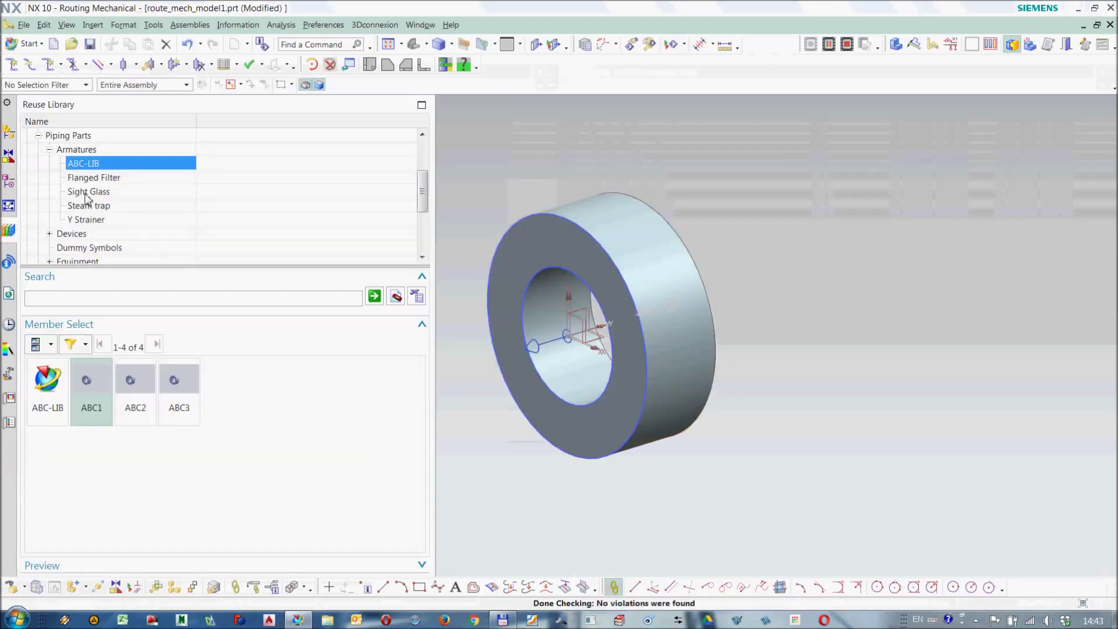
click(134, 391)
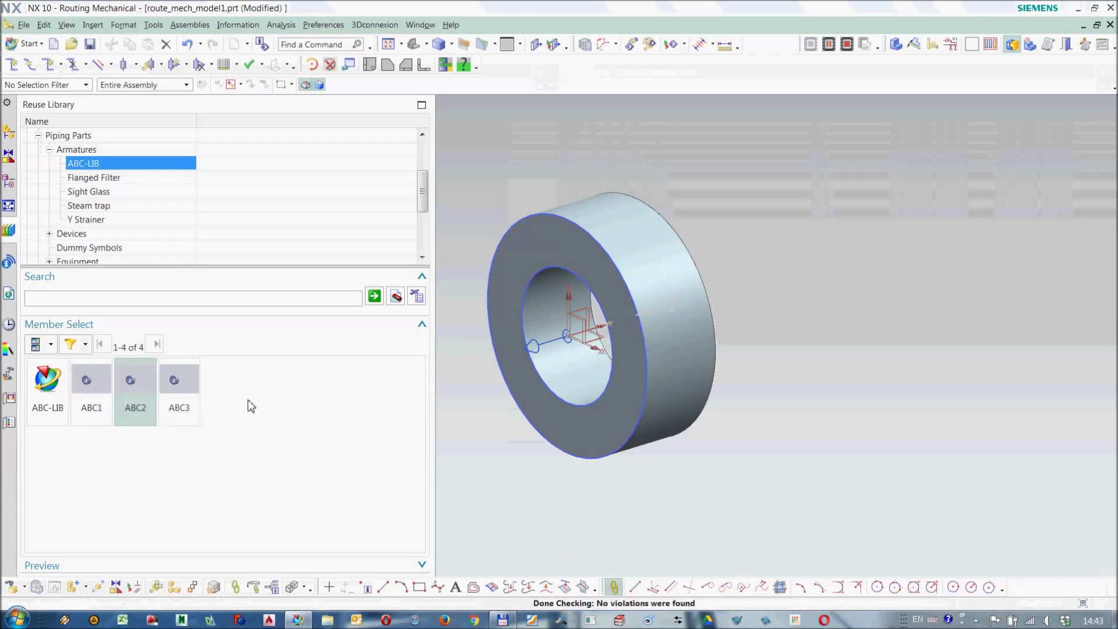
drag(134, 385, 666, 307)
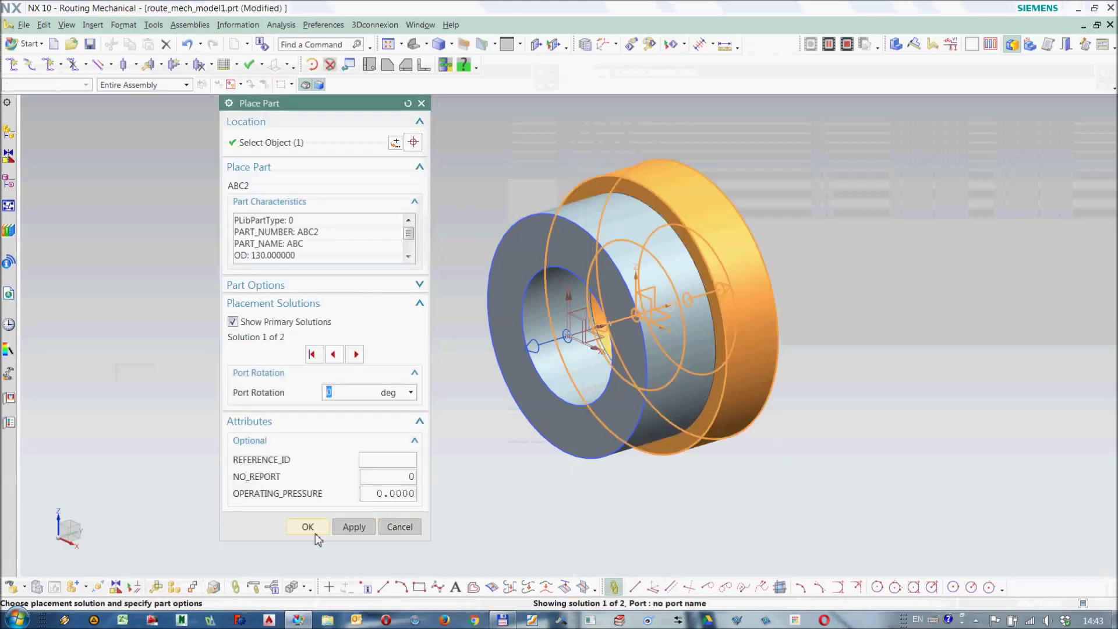
click(304, 527)
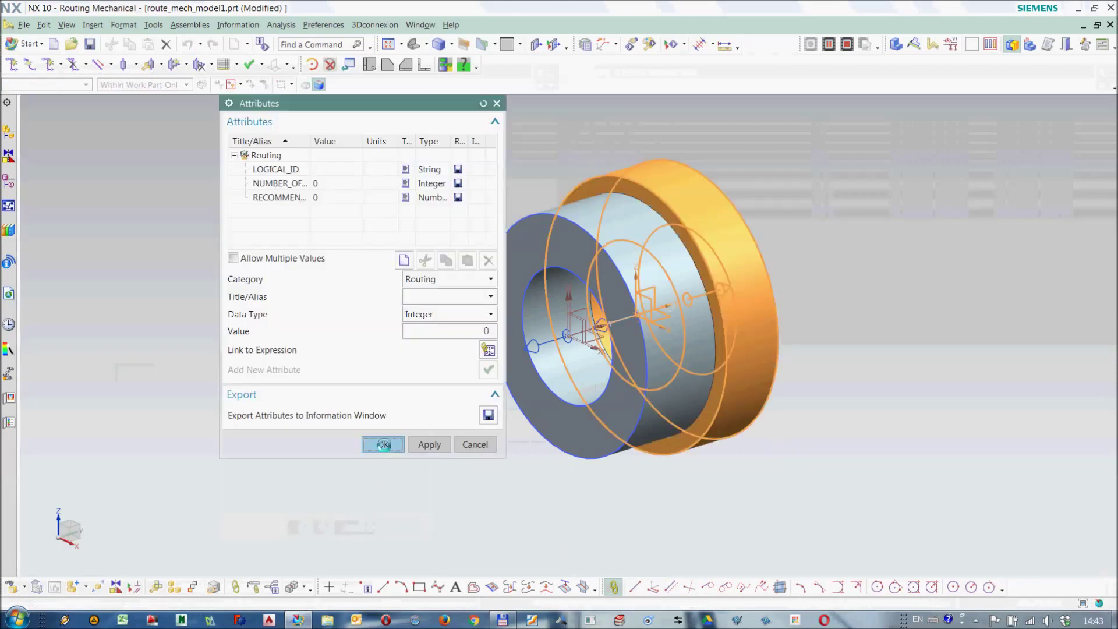
click(382, 442)
click(399, 553)
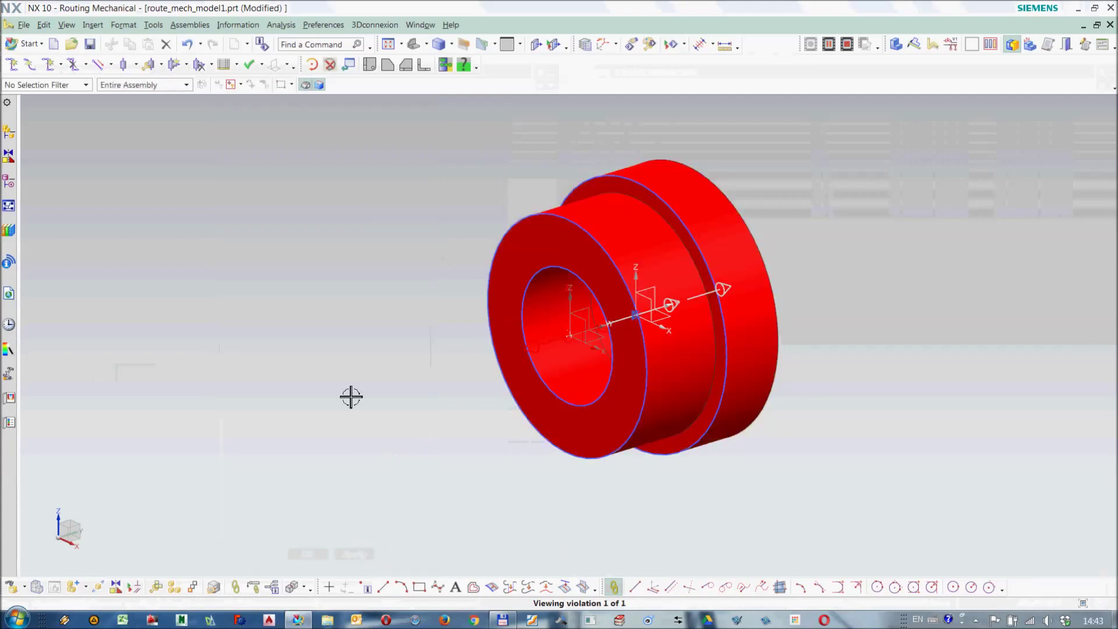
- Place the ABC3 part on the free port of ABC2 with placement solution 1 and a port rotation of 0 degrees
click(9, 230)
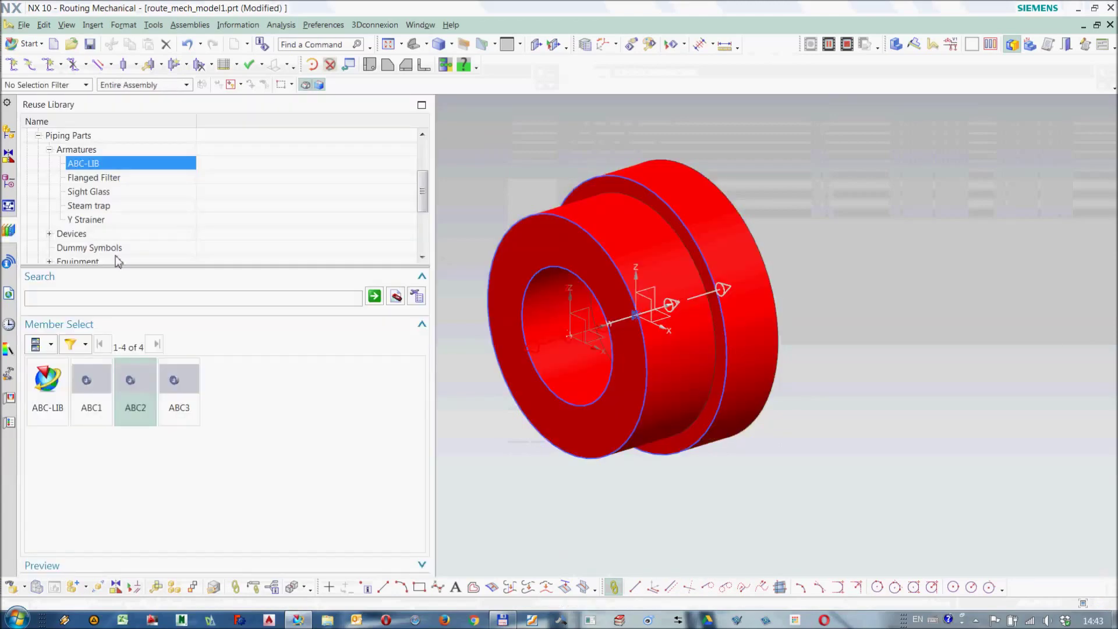
drag(178, 402, 728, 294)
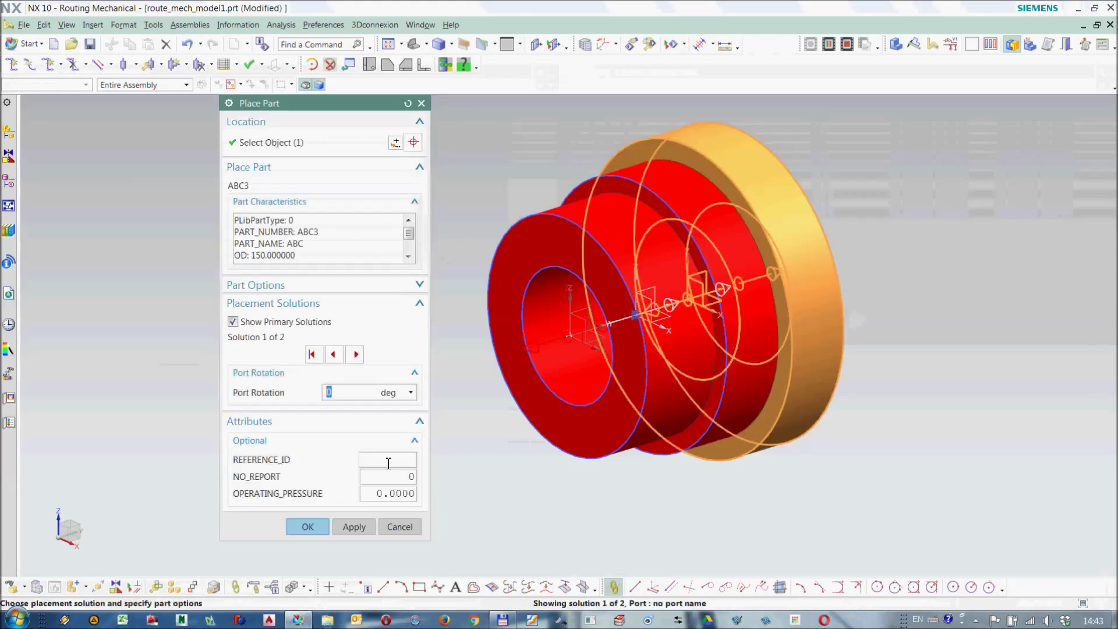
click(300, 527)
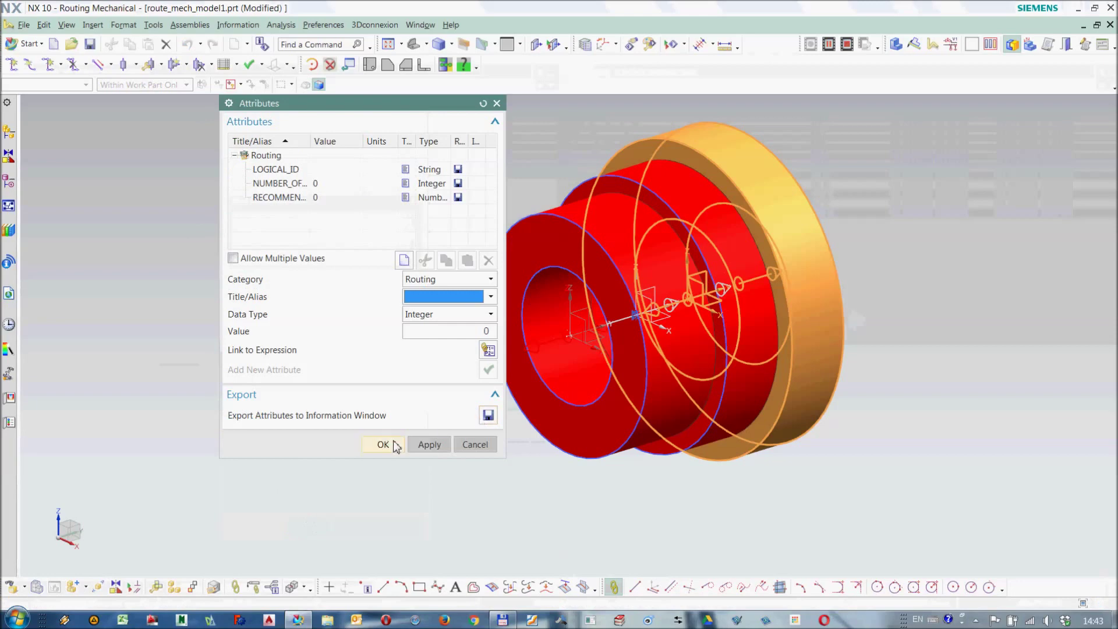
click(383, 444)
click(400, 554)
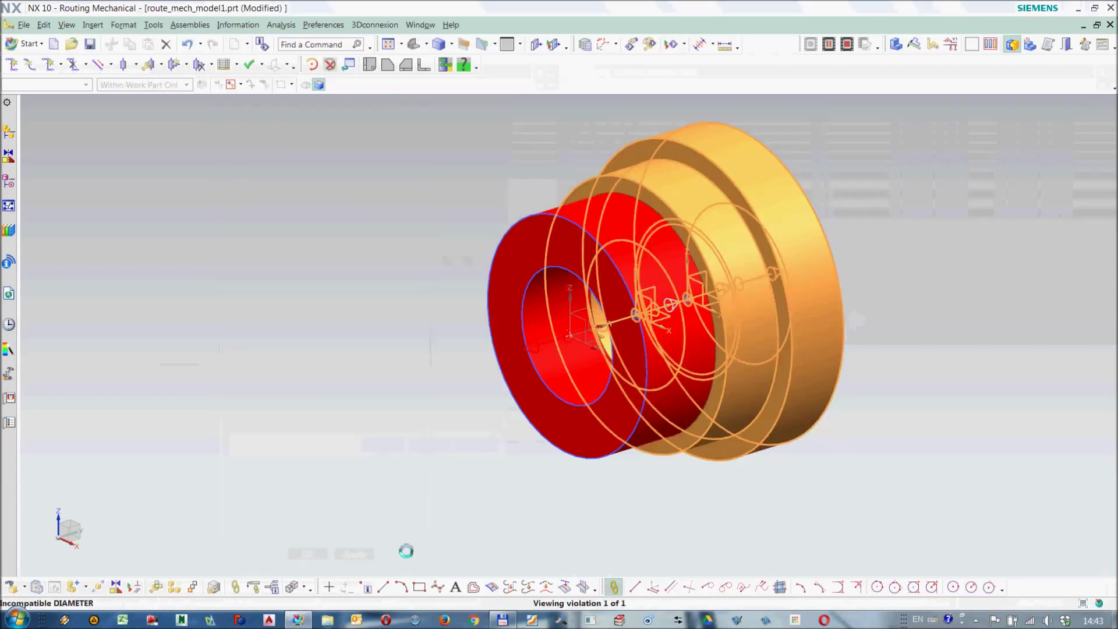
- Examine the DIAMETER, ID and L attributes in the component properties of ABC1
middle_drag(716, 502, 722, 532)
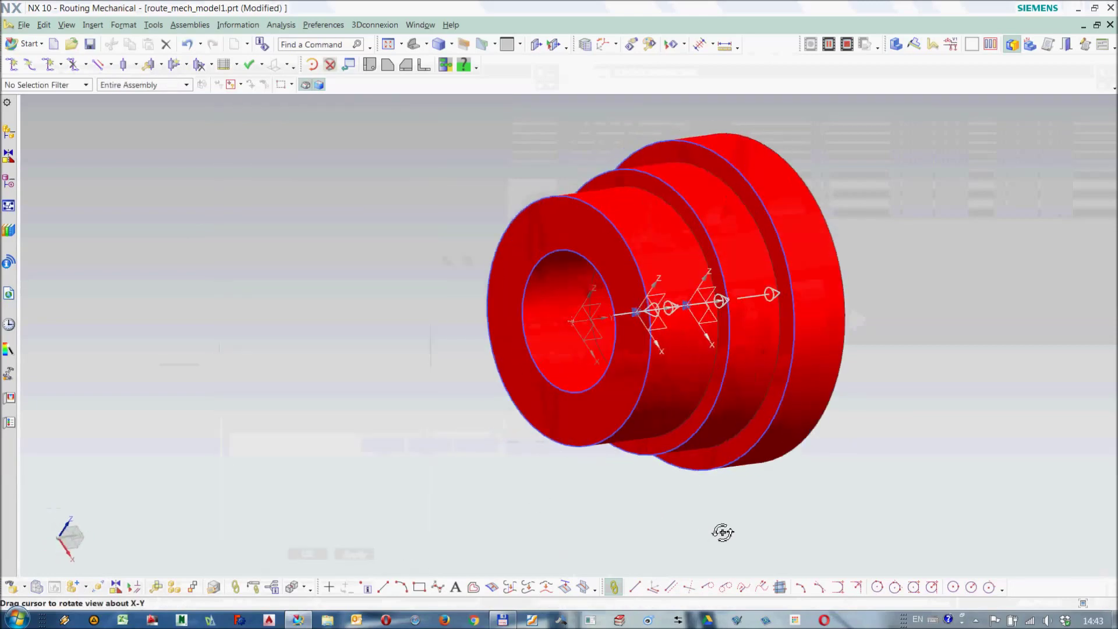
click(659, 412)
right_click(658, 412)
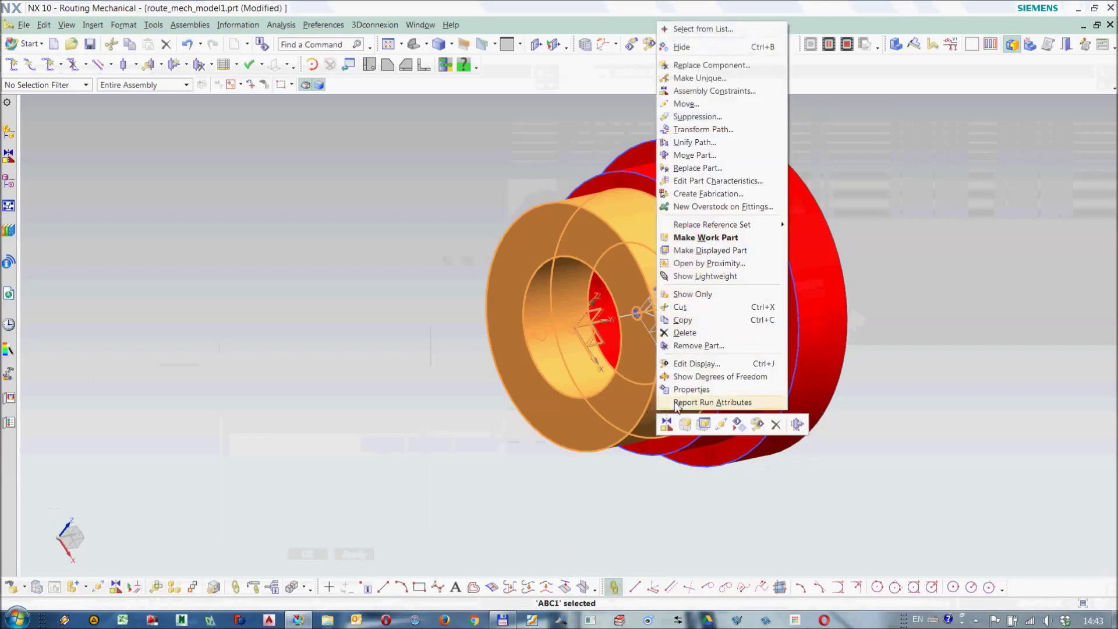
click(667, 394)
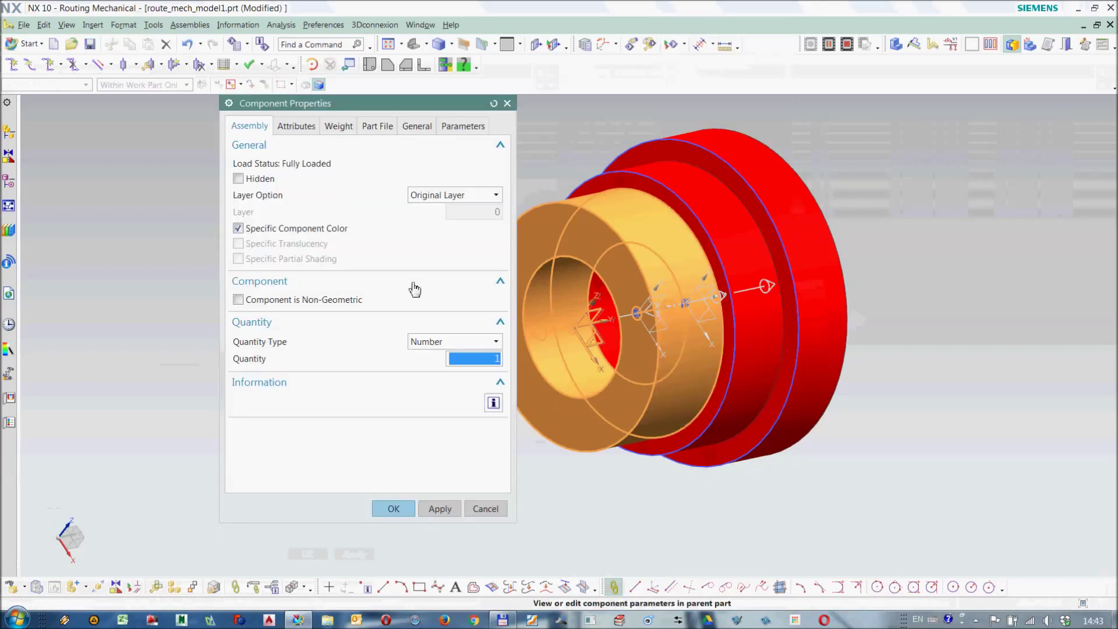
click(296, 126)
click(330, 236)
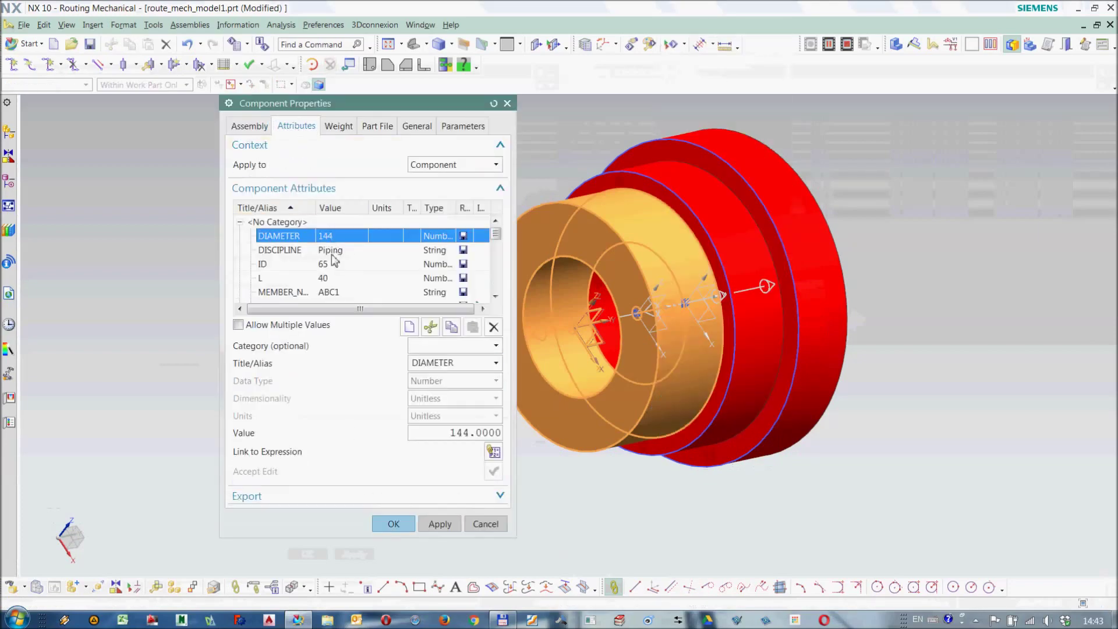
click(332, 265)
click(335, 278)
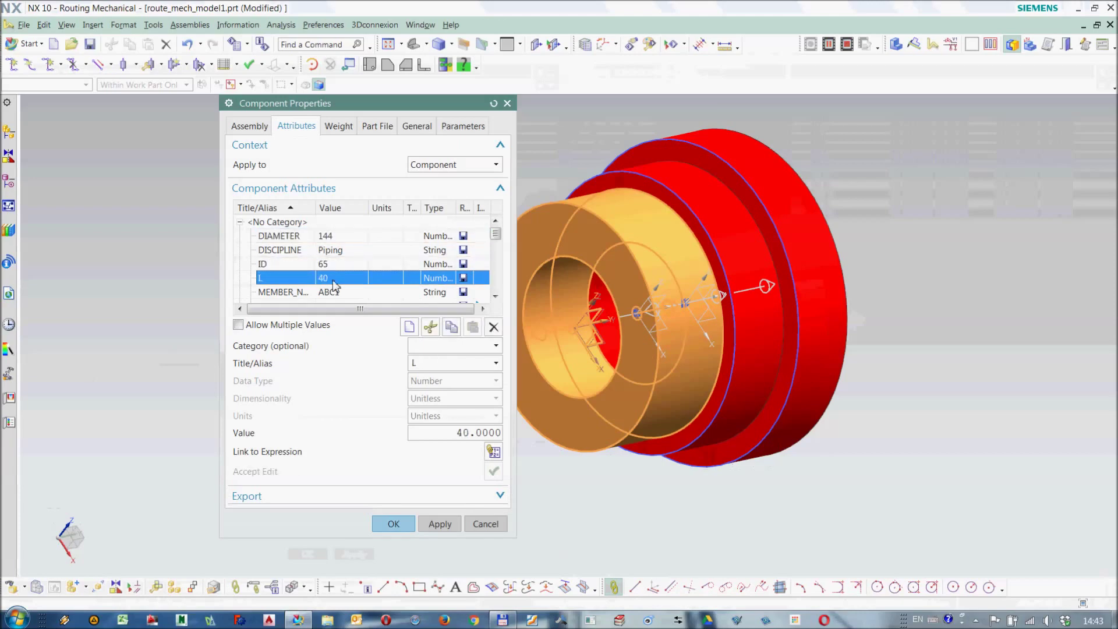
click(485, 524)
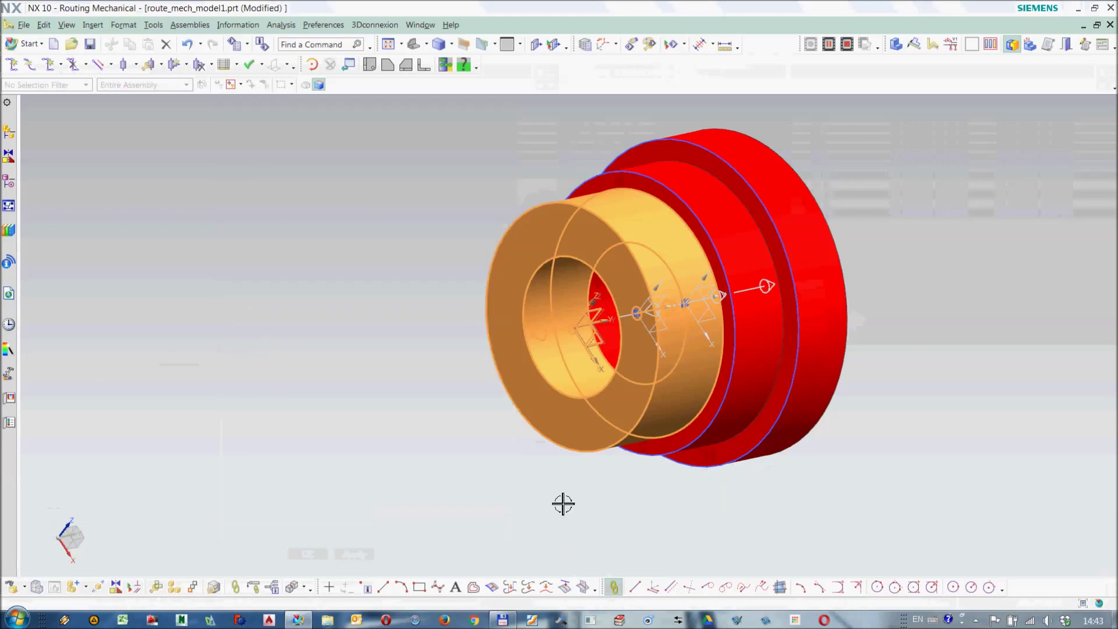
- Examine the DIAMETER, ID, L and member name attributes in the component properties of ABC2
right_click(756, 381)
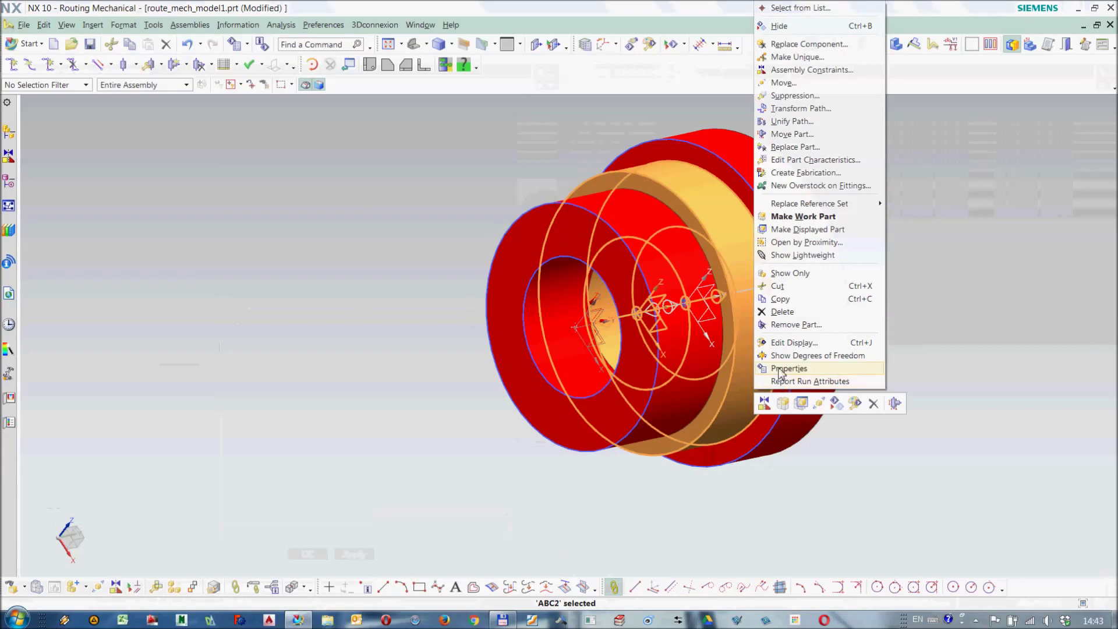
click(787, 368)
click(307, 128)
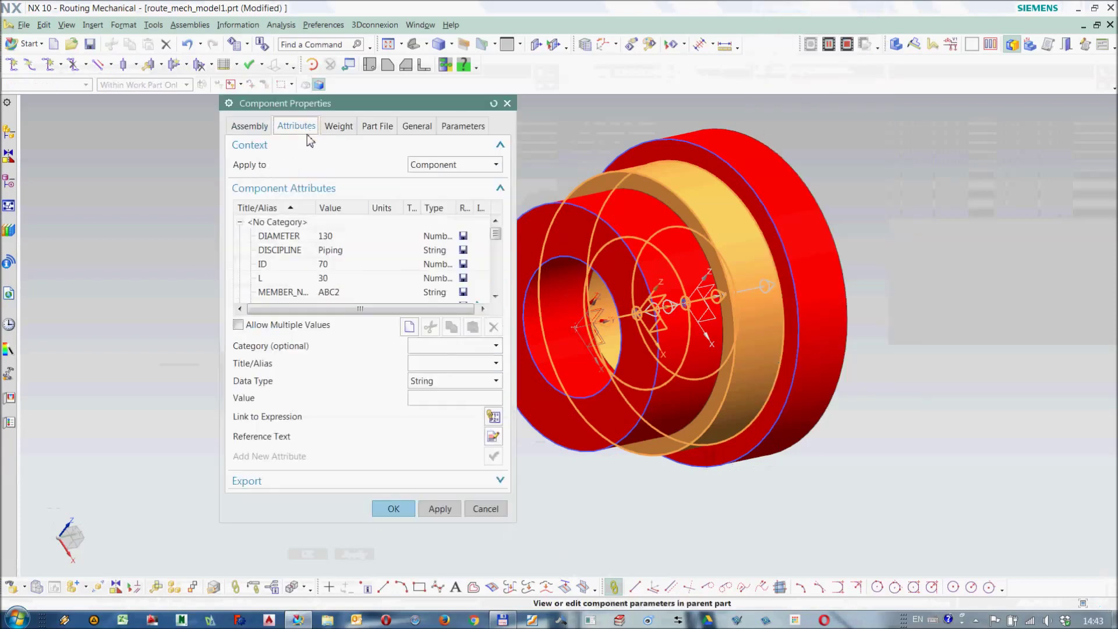
click(335, 239)
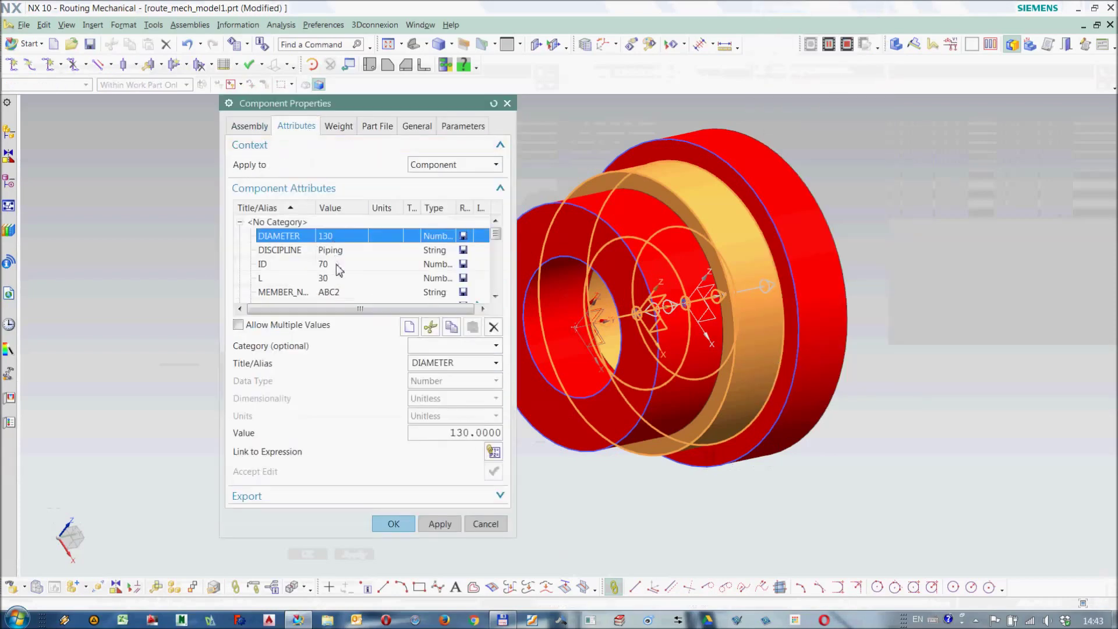
click(340, 266)
click(343, 280)
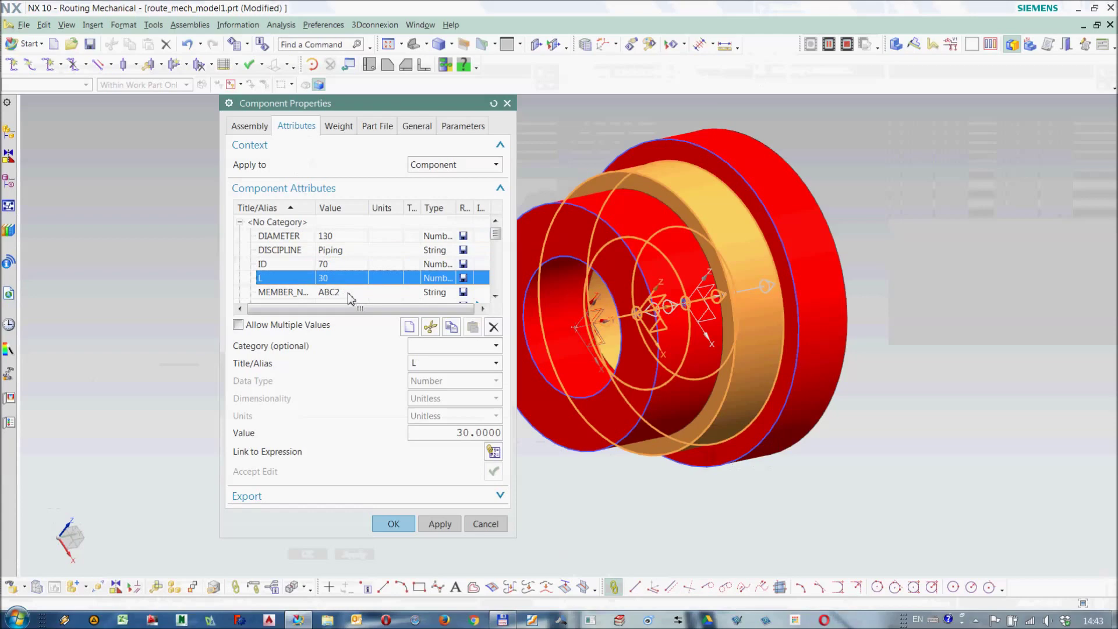
click(348, 293)
click(485, 523)
- Examine the DIAMETER, ID and L attributes in the component properties of ABC3
click(809, 407)
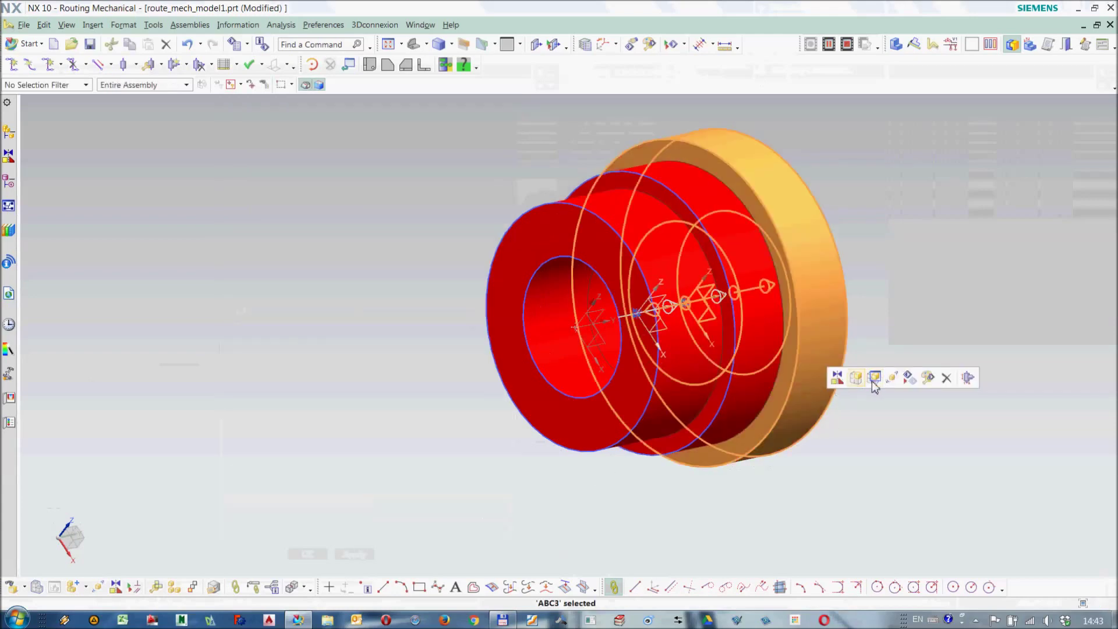
right_click(804, 394)
click(928, 370)
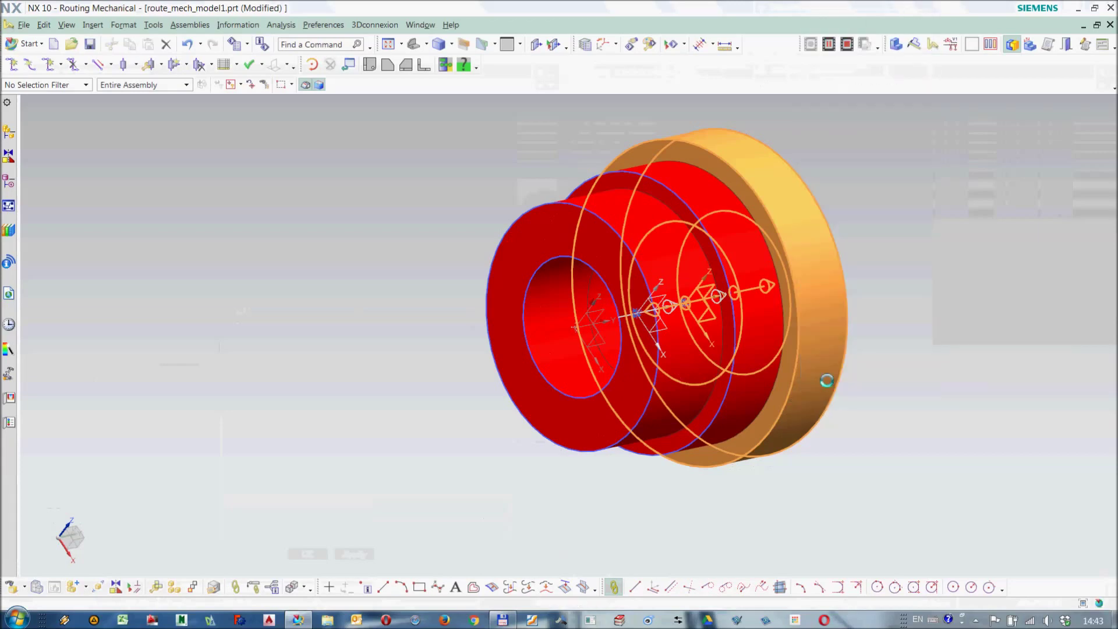
click(295, 126)
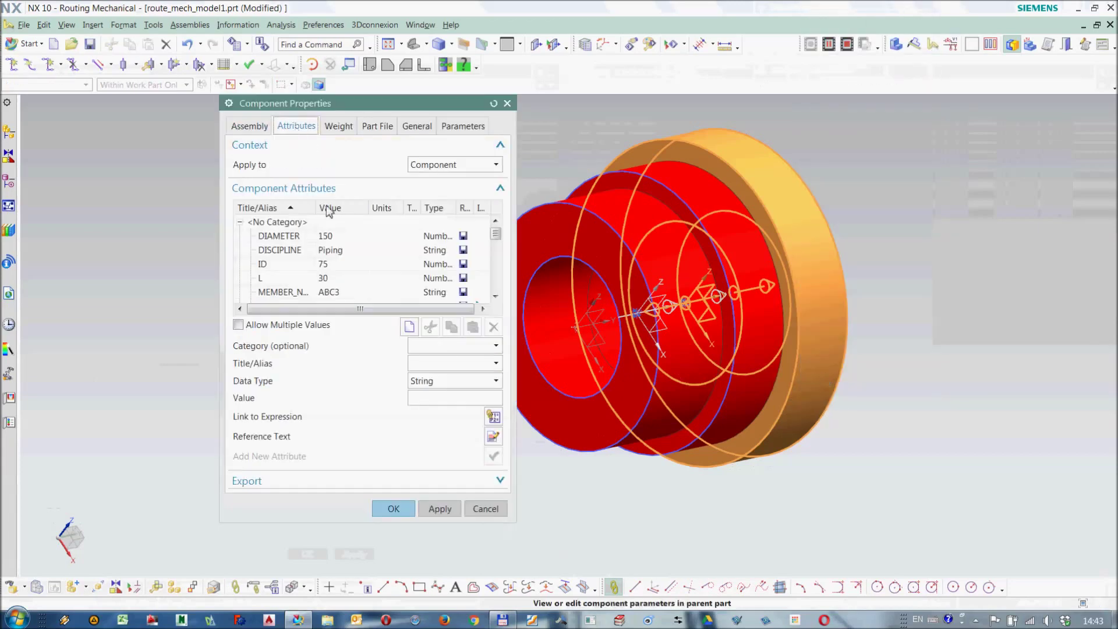
click(333, 236)
click(337, 264)
click(341, 278)
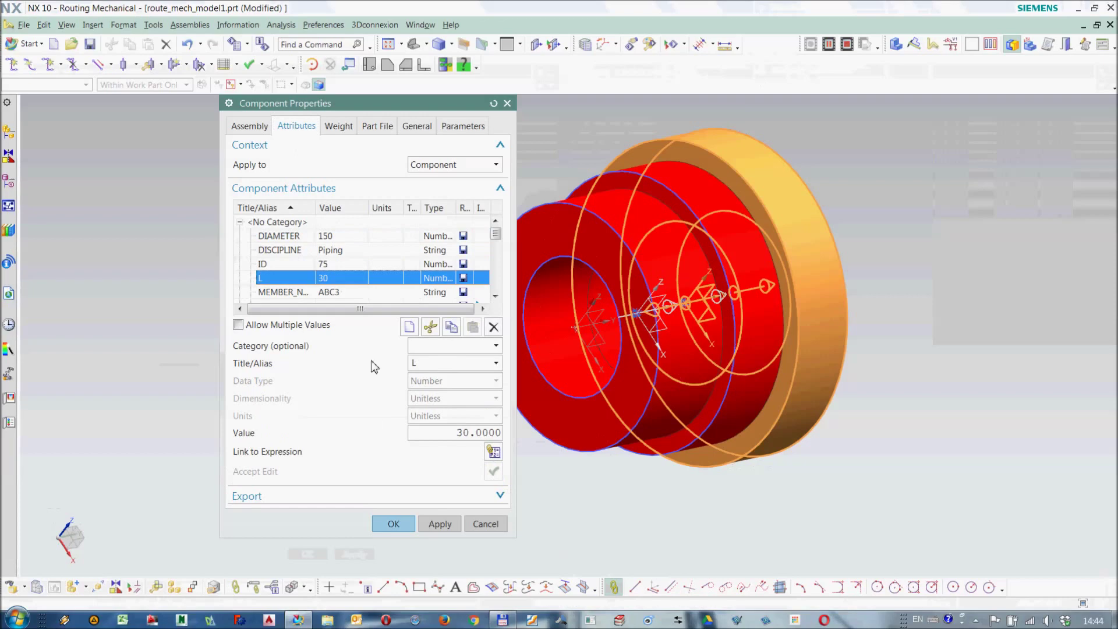
click(483, 523)
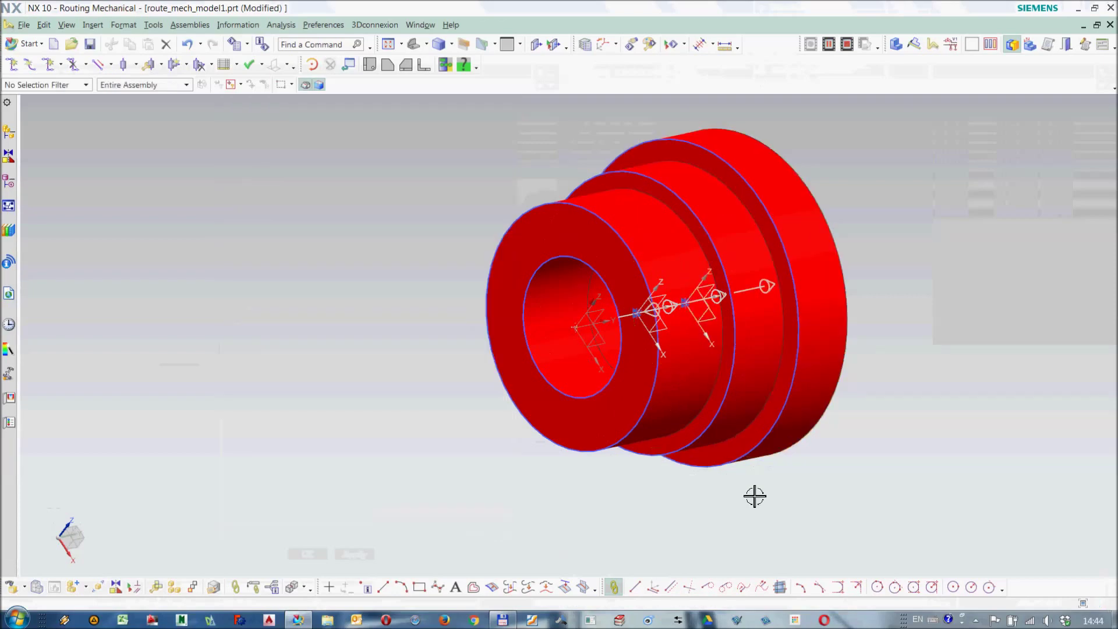
right_click(756, 496)
click(741, 497)
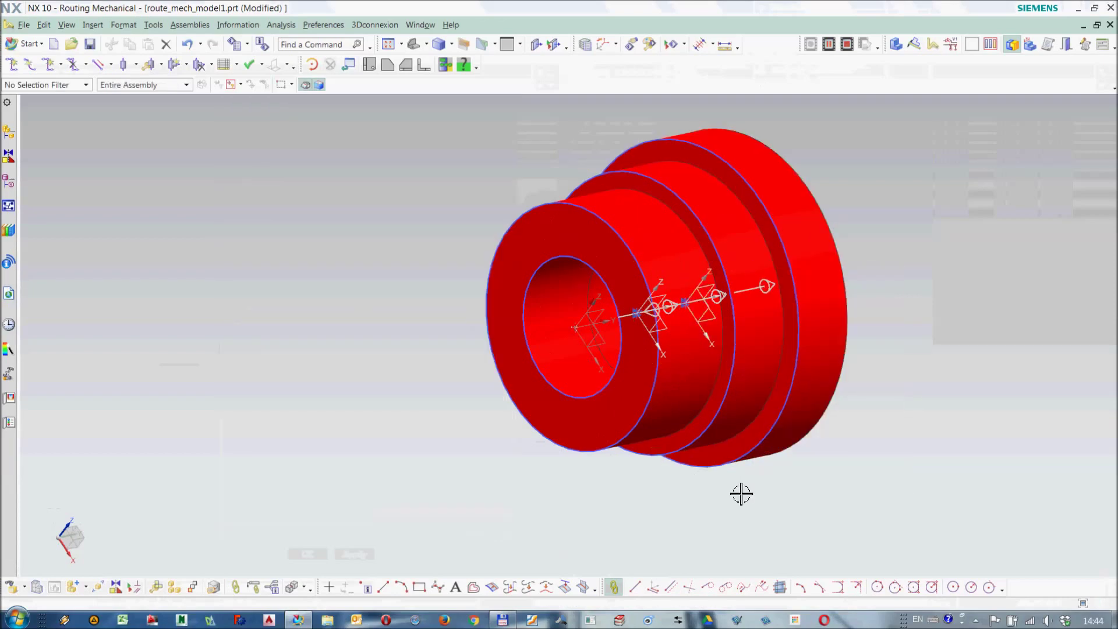